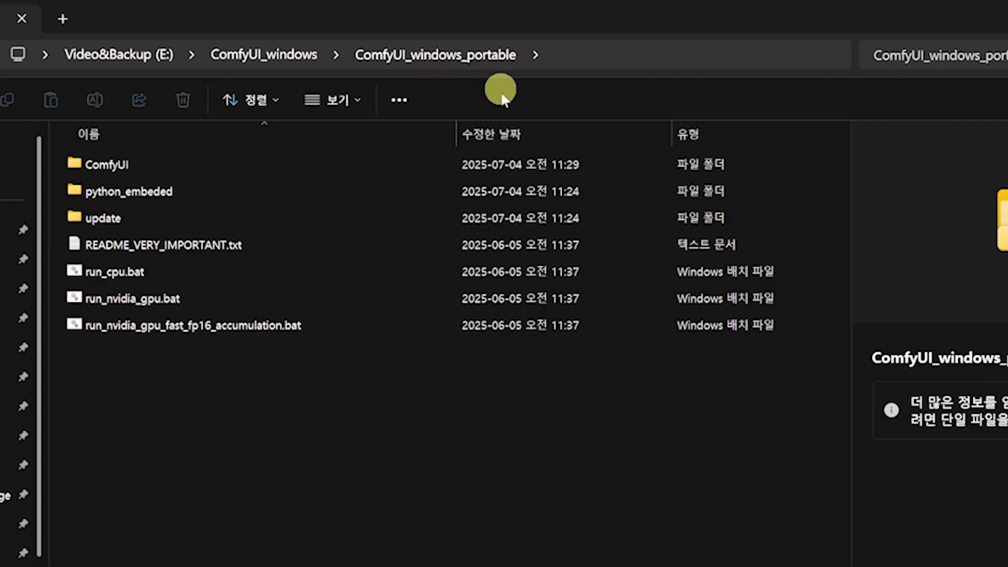
Run update_comfyui.bat from the portable ComfyUI's update folder.
{"action": "double_click", "coordinate": [111, 223]}
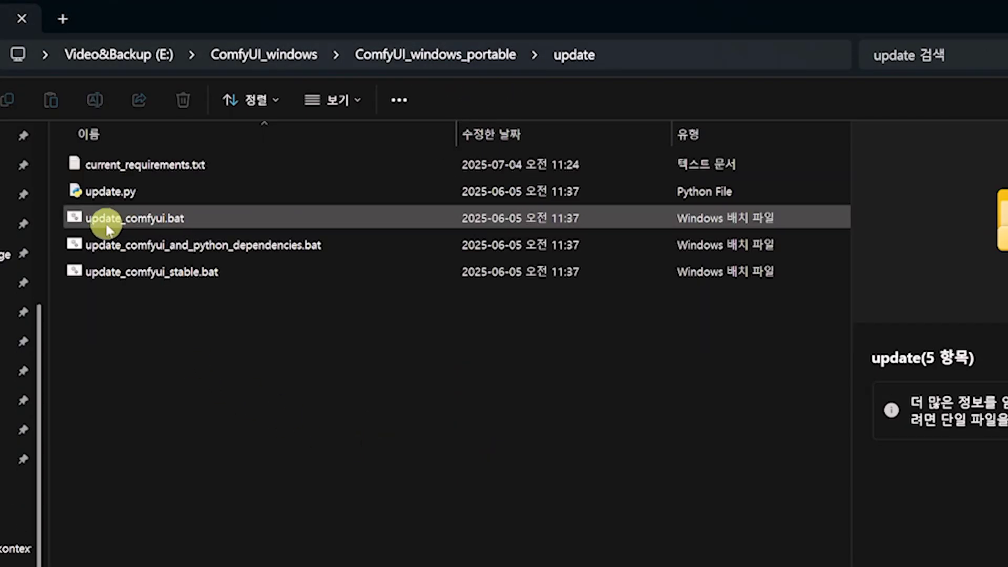
{"action": "left_click", "coordinate": [157, 218]}
{"action": "key", "text": "Return"}
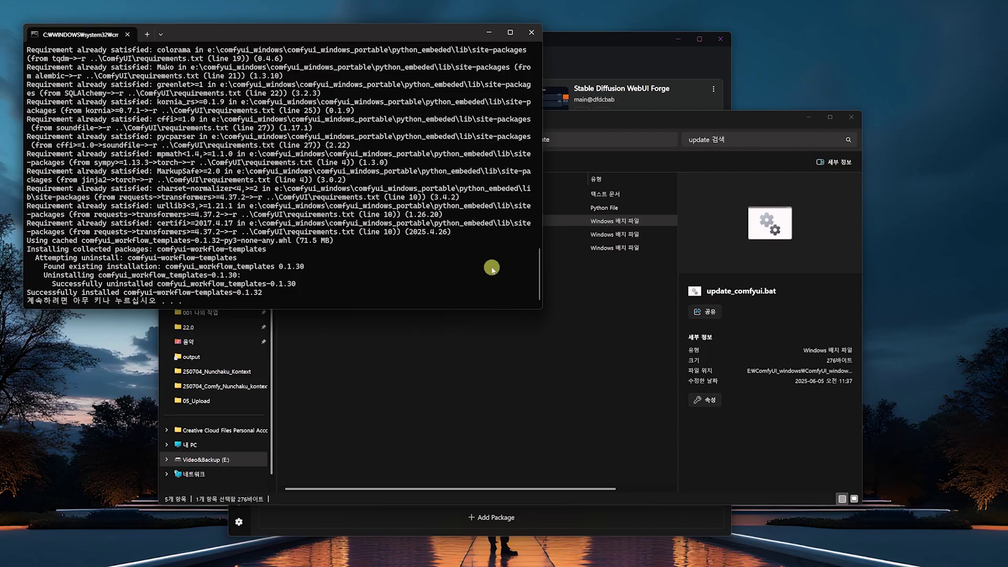
{"action": "left_click", "coordinate": [473, 320]}
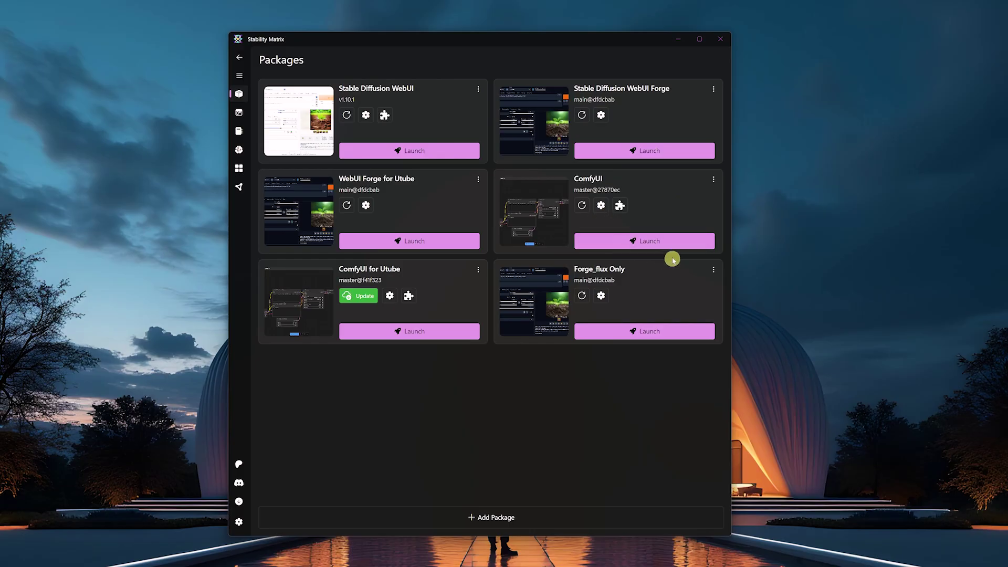
Launch the ComfyUI package from Stability Matrix and search its custom nodes for "nuncha".
{"action": "left_click", "coordinate": [639, 242]}
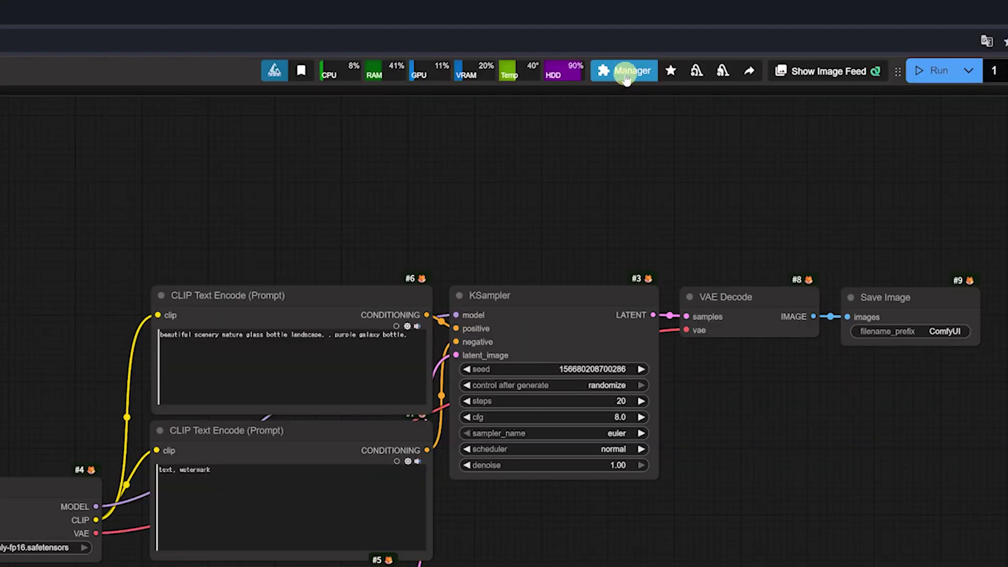
{"action": "left_click", "coordinate": [625, 73]}
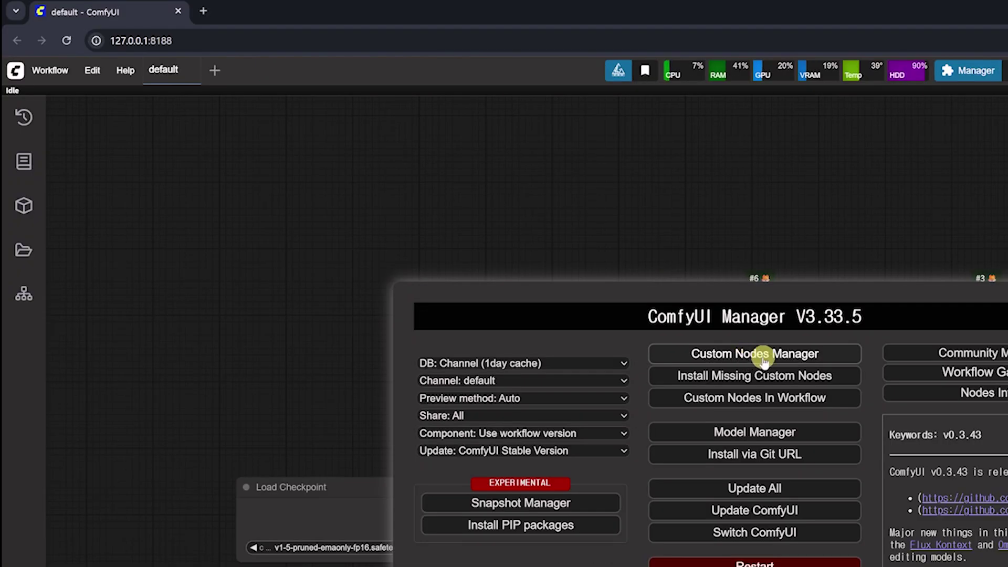
{"action": "left_click", "coordinate": [762, 357]}
{"action": "left_click", "coordinate": [361, 166]}
{"action": "type", "text": "nuncha"}
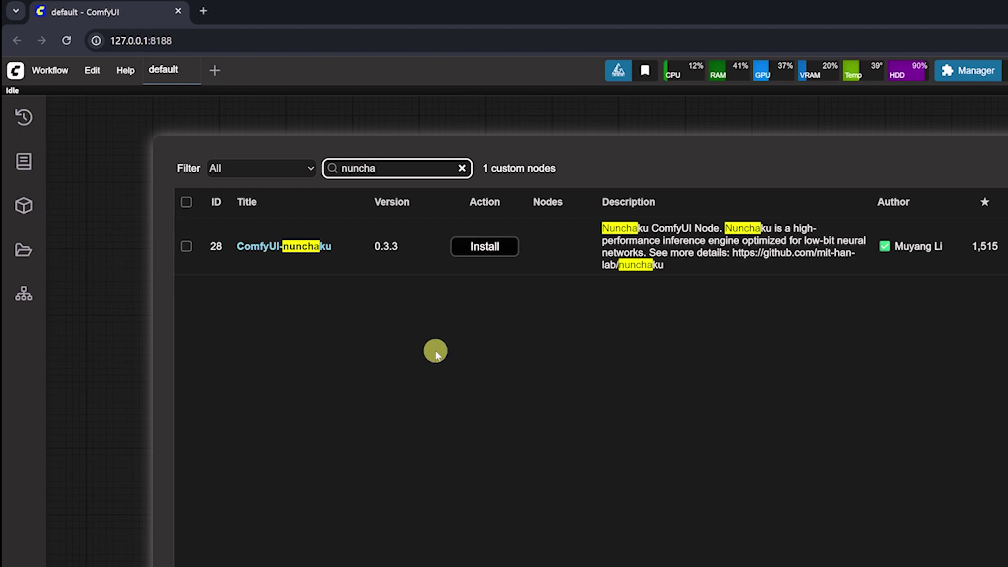
Install the latest version of the ComfyUI-nunchaku custom node and restart ComfyUI.
{"action": "left_click", "coordinate": [483, 247]}
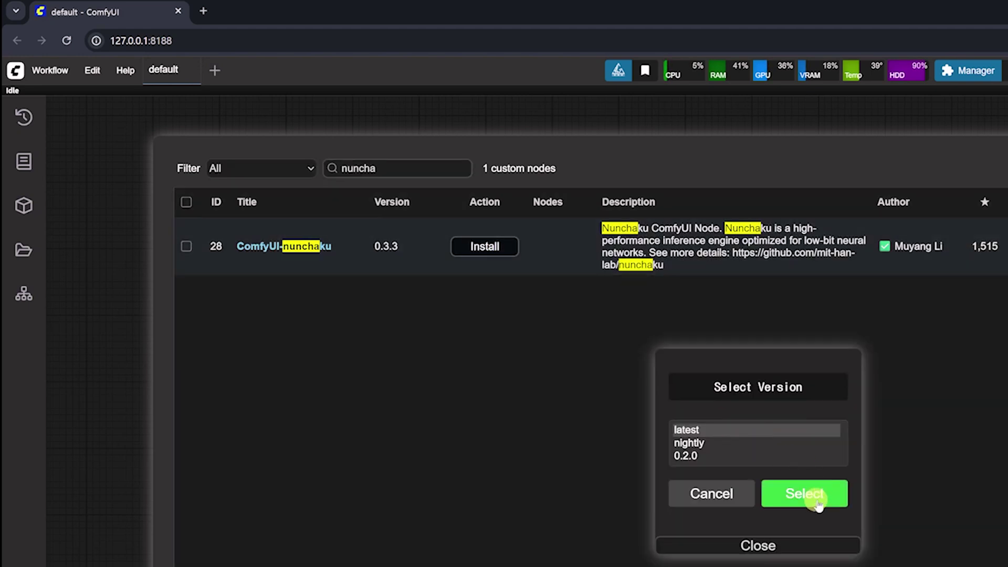
{"action": "left_click", "coordinate": [805, 496]}
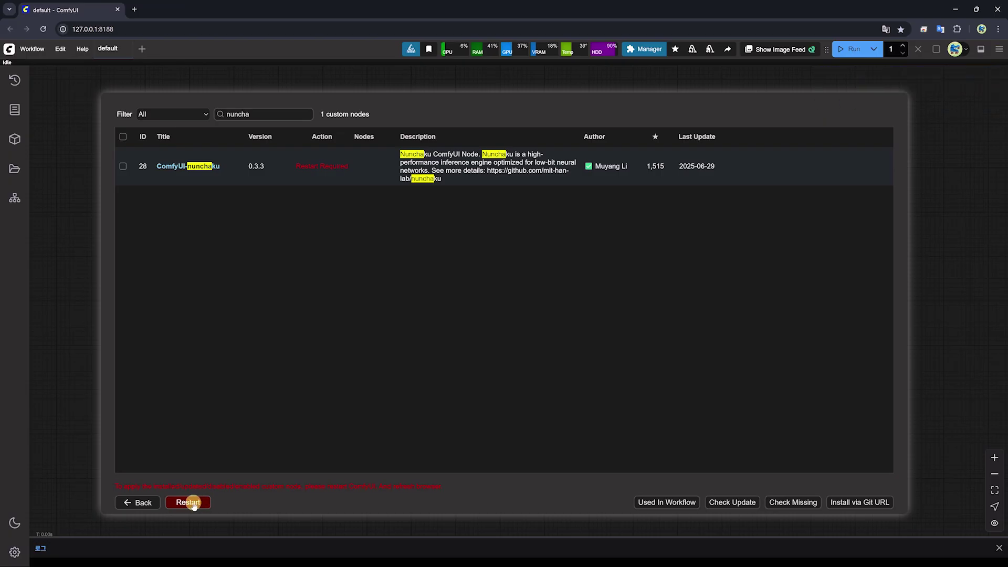
{"action": "left_click", "coordinate": [189, 502]}
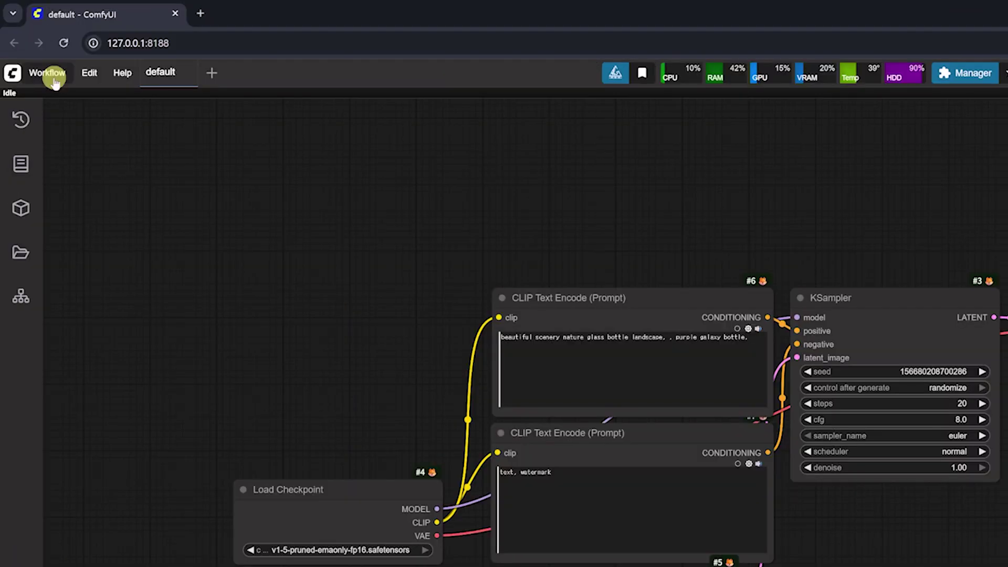
Open the install_wheel.json workflow from the ComfyUI-nunchaku example_workflows folder inside ComfyUI's custom_nodes.
{"action": "left_click", "coordinate": [32, 48]}
{"action": "left_click", "coordinate": [51, 85]}
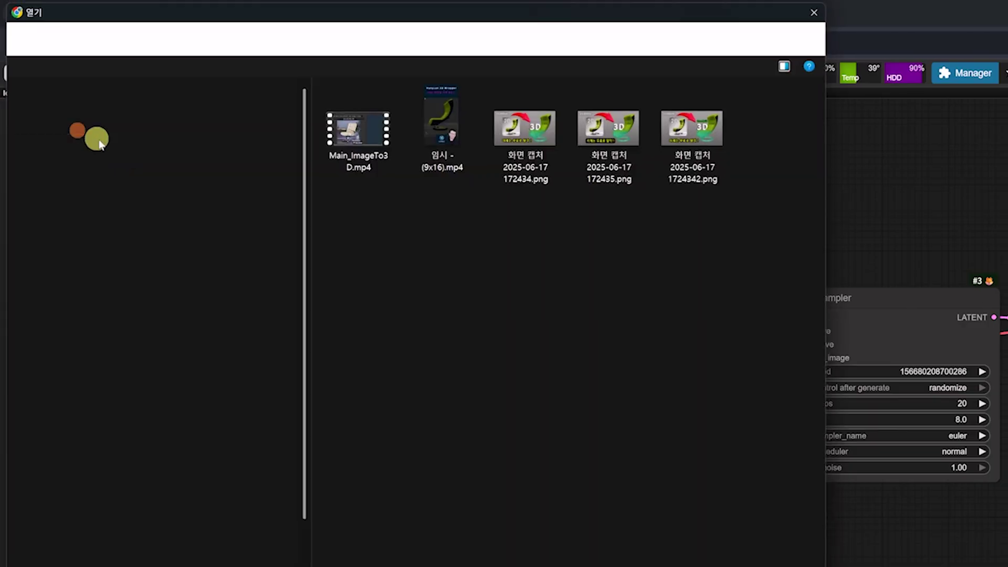
{"action": "left_click", "coordinate": [415, 37]}
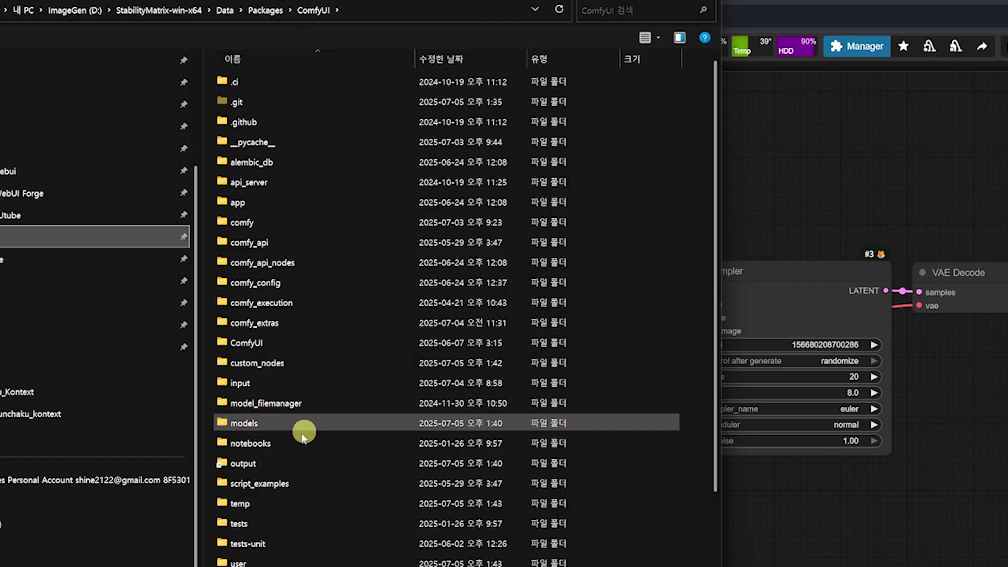
{"action": "double_click", "coordinate": [257, 364]}
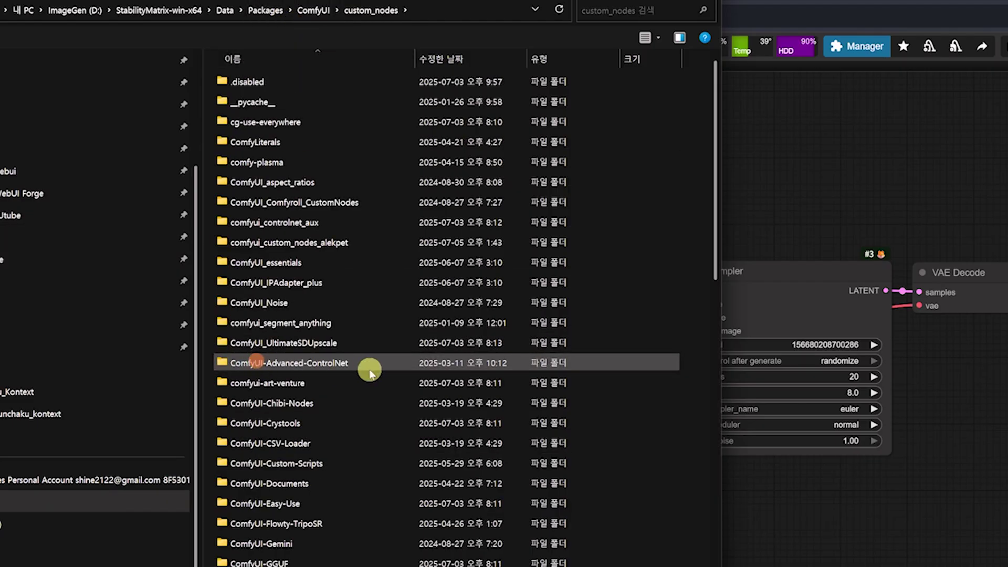
{"action": "scroll", "coordinate": [315, 367], "scroll_direction": "down", "scroll_amount": 7}
{"action": "left_click", "coordinate": [263, 491]}
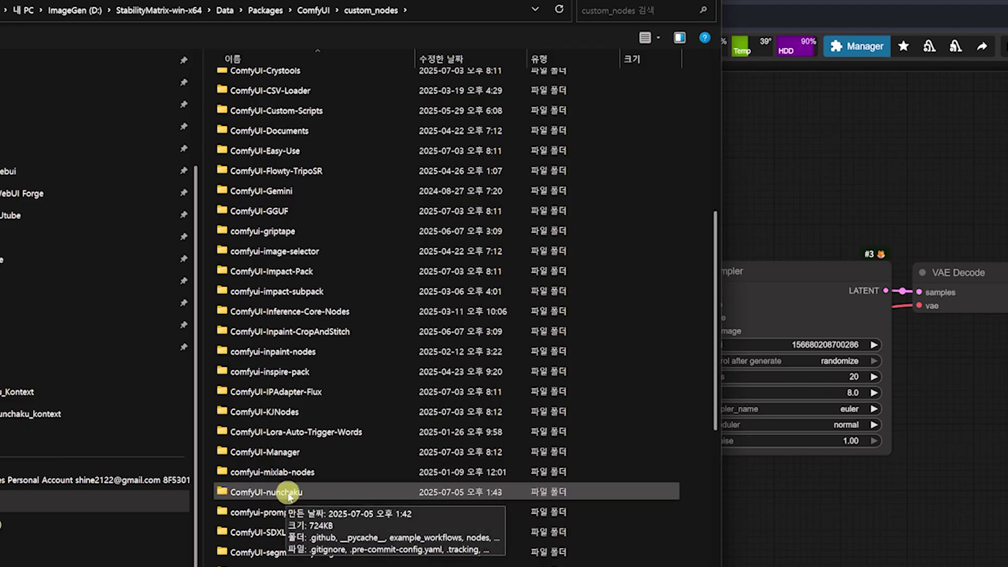
{"action": "double_click", "coordinate": [279, 494]}
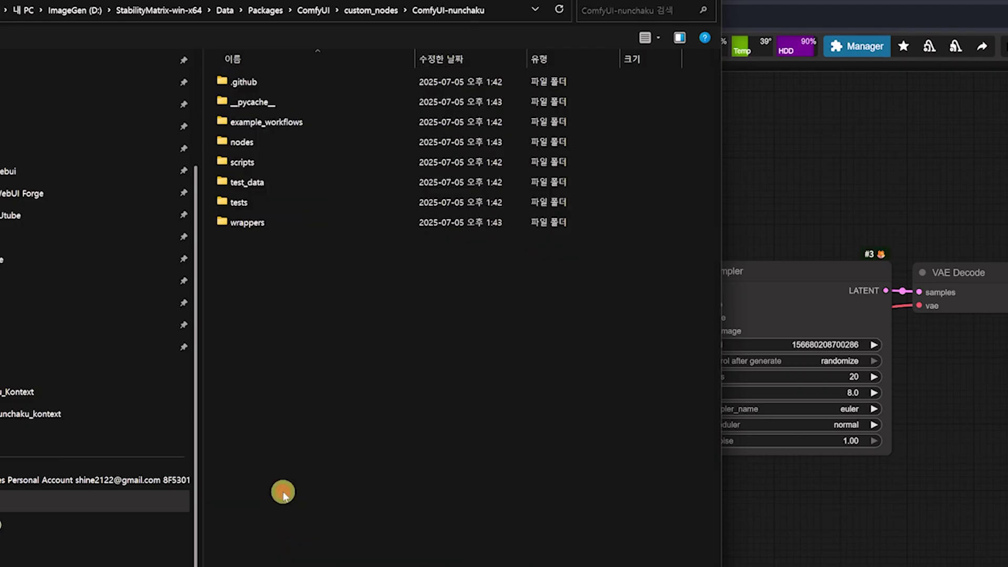
{"action": "left_click", "coordinate": [253, 124]}
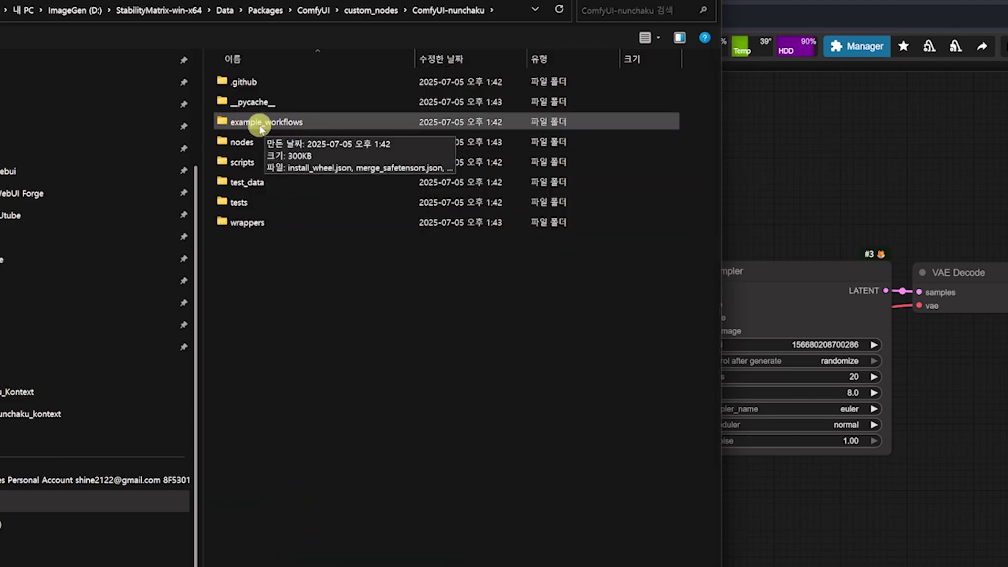
{"action": "double_click", "coordinate": [263, 125]}
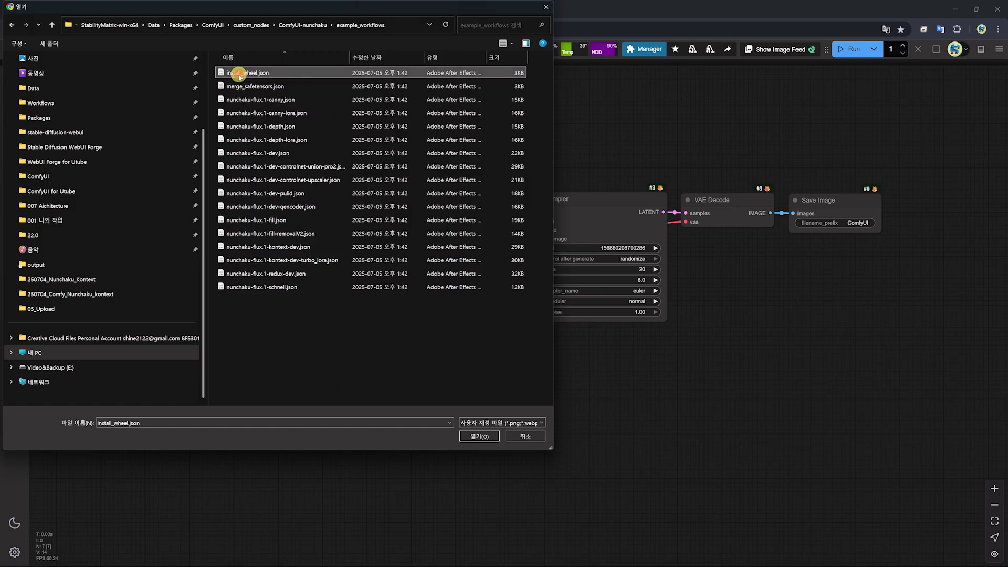
{"action": "double_click", "coordinate": [229, 144]}
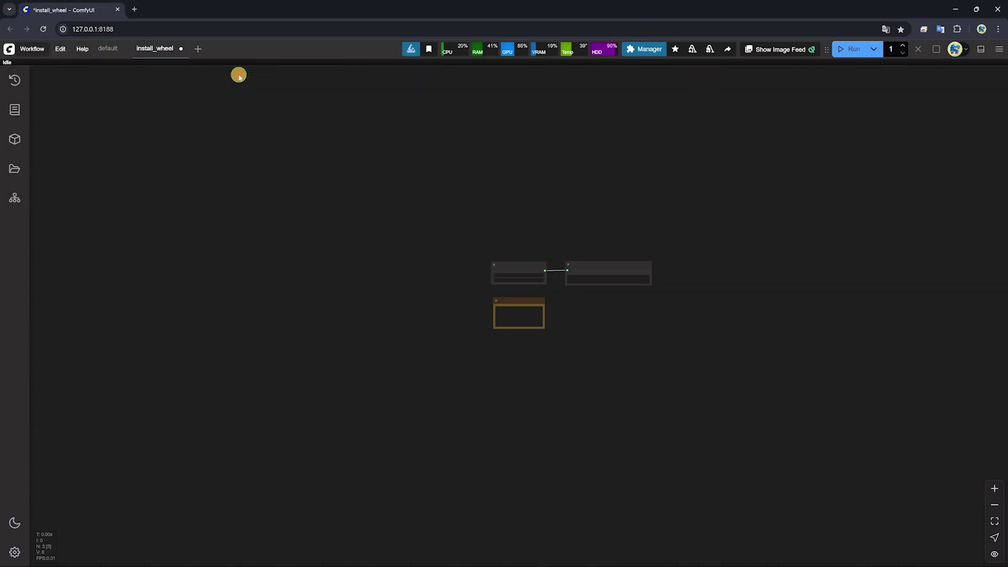
Set the Nunchaku Wheel Installer's version to v0.3.1 and run the workflow.
{"action": "scroll", "coordinate": [551, 337], "scroll_direction": "up", "scroll_amount": 10}
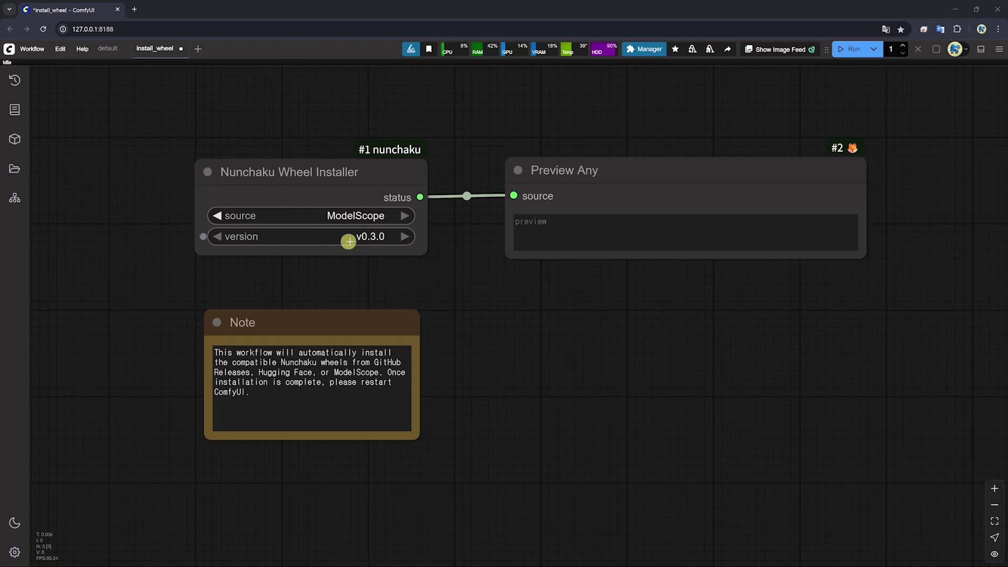
{"action": "left_click", "coordinate": [384, 239]}
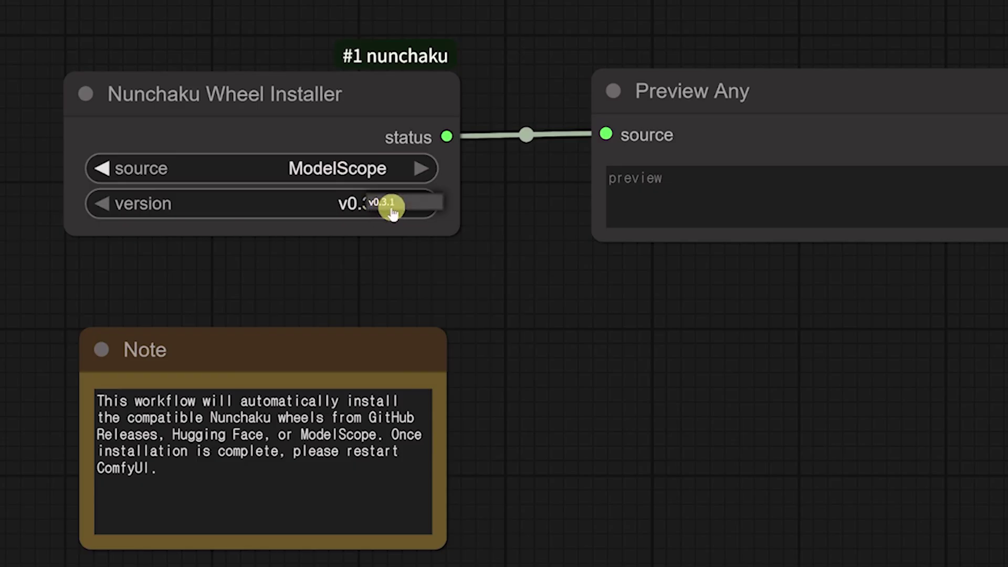
{"action": "left_click", "coordinate": [391, 205]}
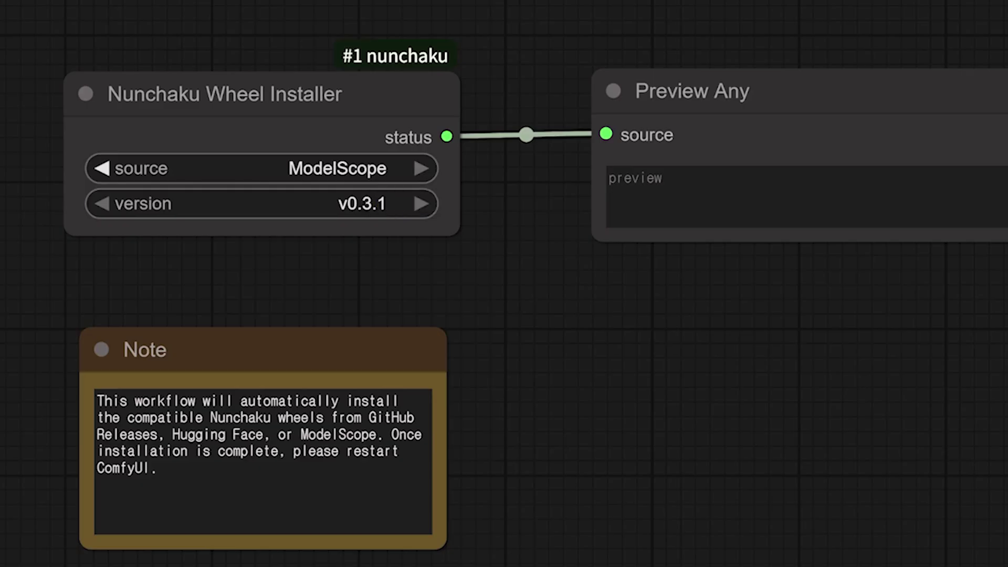
{"action": "left_click", "coordinate": [846, 51]}
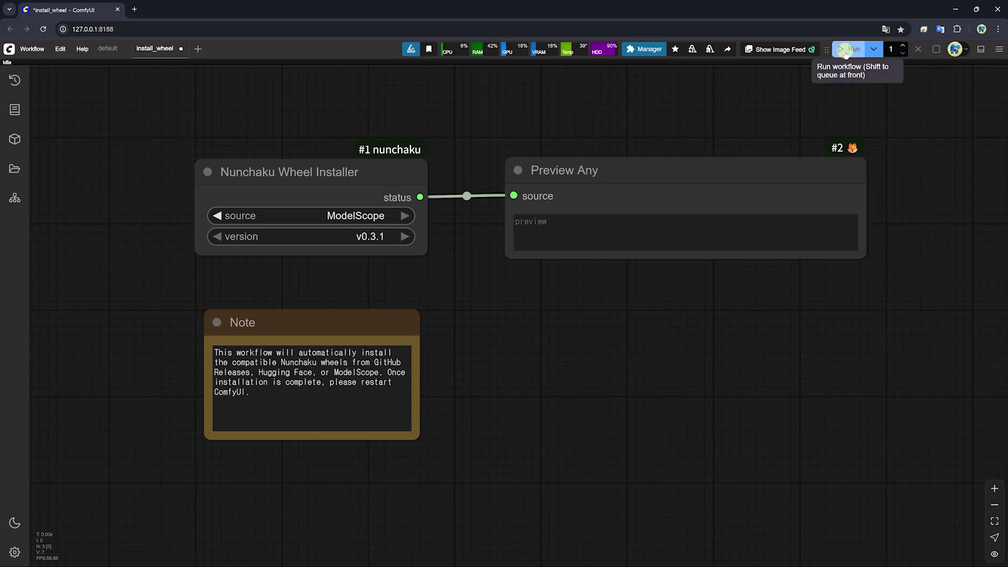
{"action": "left_click", "coordinate": [845, 51]}
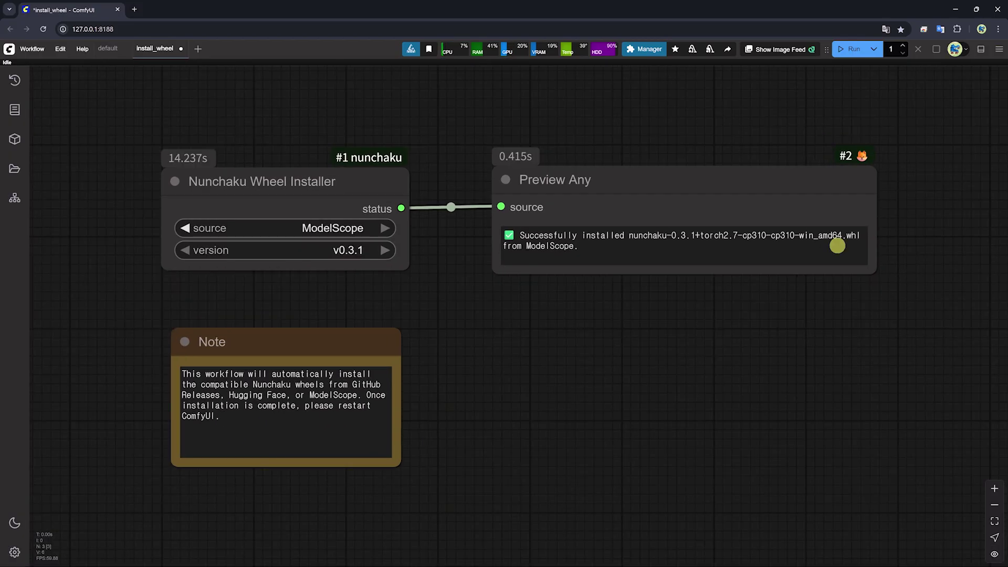
Close the ComfyUI browser window and exit Stability Matrix together with its running package.
{"action": "left_click", "coordinate": [997, 17]}
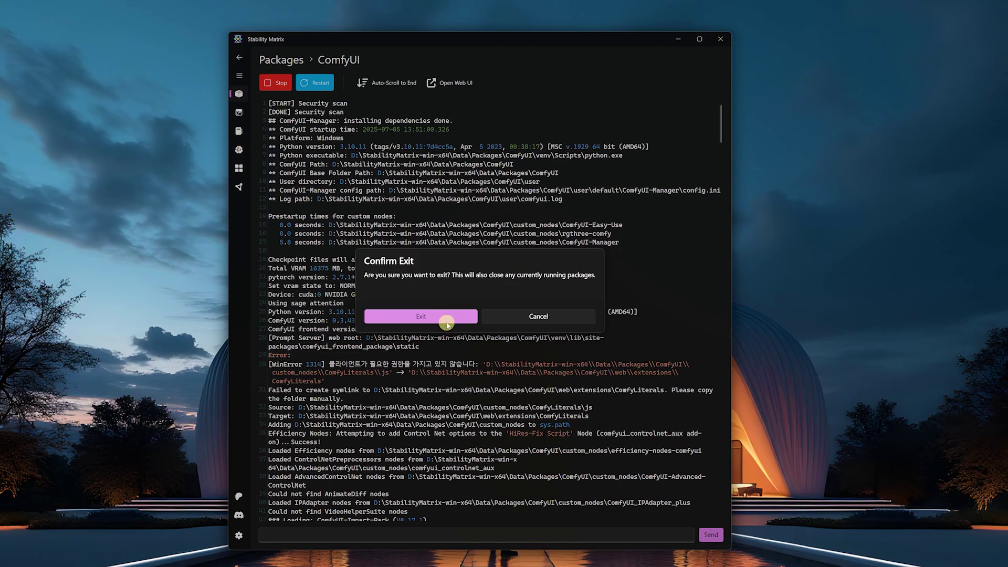
{"action": "left_click", "coordinate": [446, 321]}
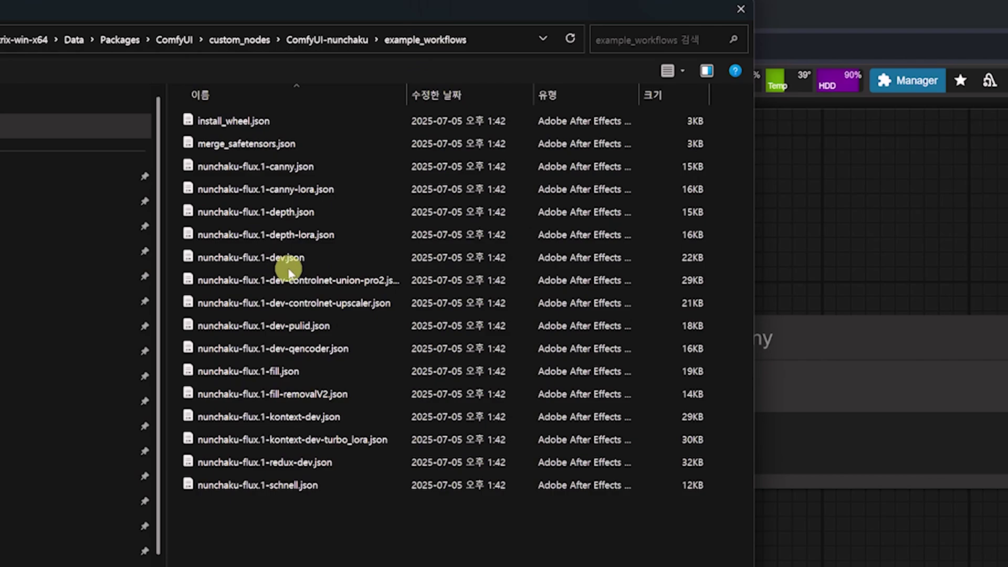
Open the nunchaku-flux.1-dev.json example workflow and fit all of its nodes in view.
{"action": "double_click", "coordinate": [270, 259]}
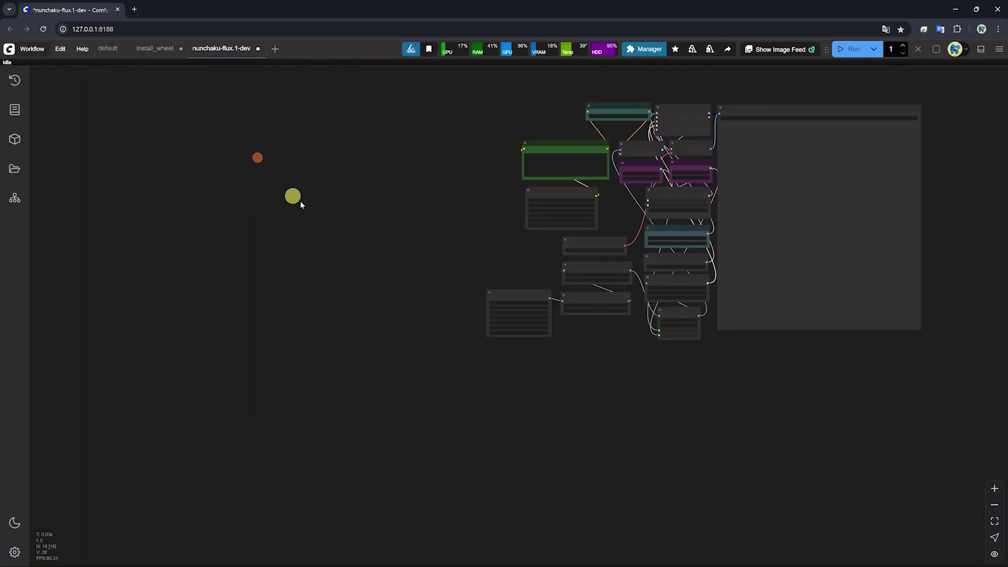
{"action": "key", "text": "."}
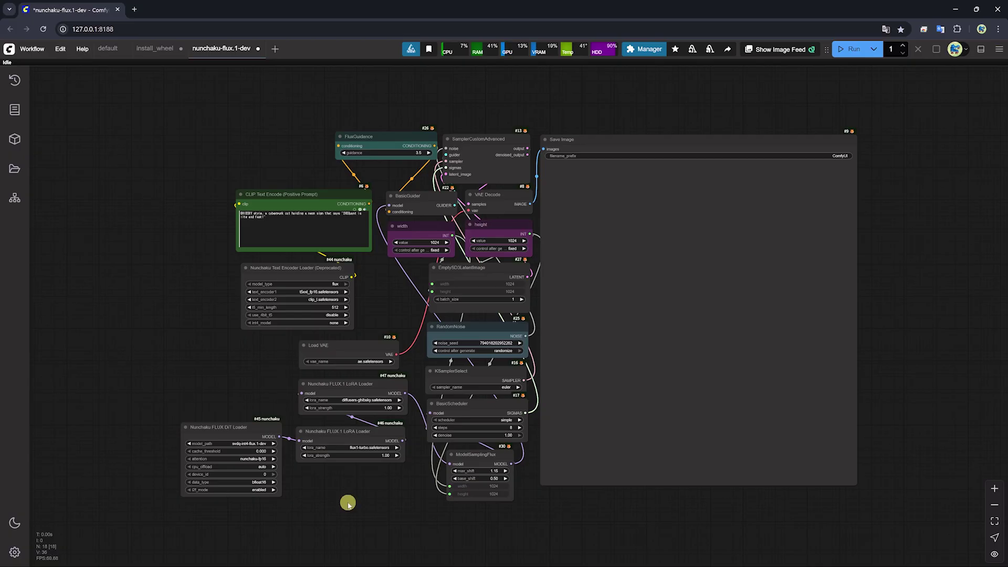
Examine the Nunchaku FLUX DiT Loader, the two LoRA Loaders and the text encoder and VAE loader nodes.
{"action": "scroll", "coordinate": [313, 501], "scroll_direction": "up", "scroll_amount": 5}
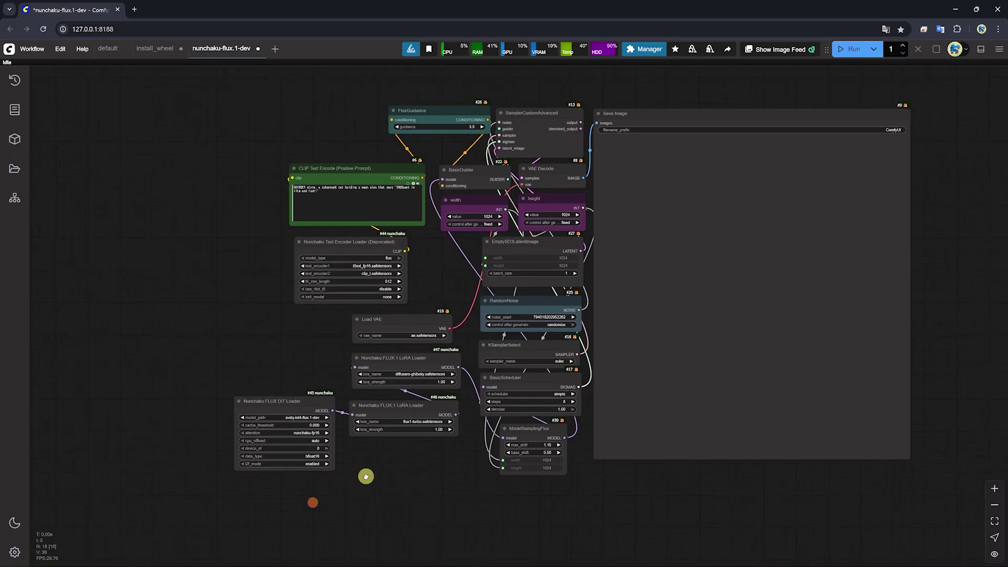
{"action": "scroll", "coordinate": [365, 478], "scroll_direction": "up", "scroll_amount": 5}
{"action": "scroll", "coordinate": [399, 451], "scroll_direction": "down", "scroll_amount": 3}
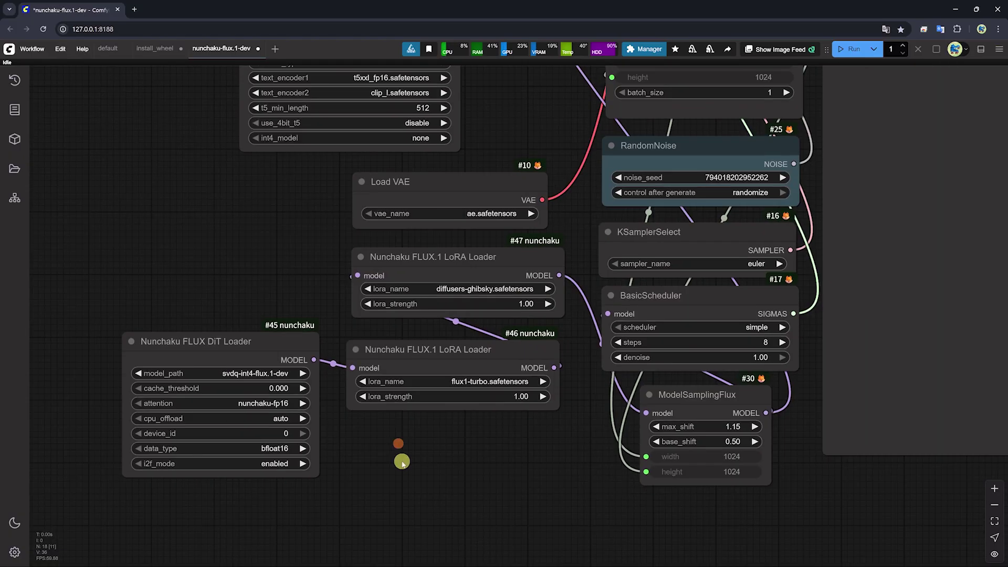
{"action": "left_click_drag", "start_coordinate": [463, 434], "coordinate": [453, 479]}
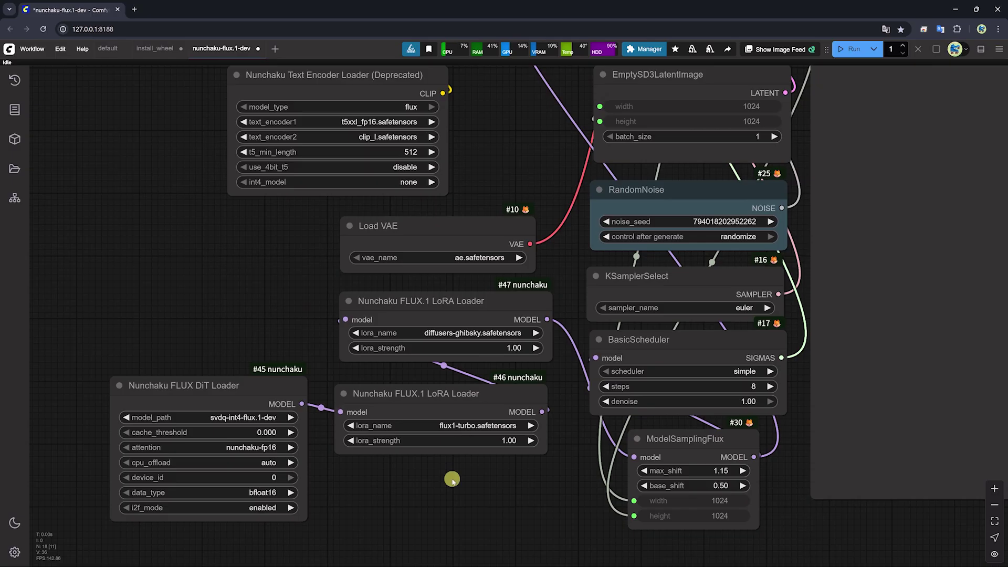
{"action": "scroll", "coordinate": [329, 196], "scroll_direction": "up", "scroll_amount": 2}
{"action": "left_click", "coordinate": [329, 195]}
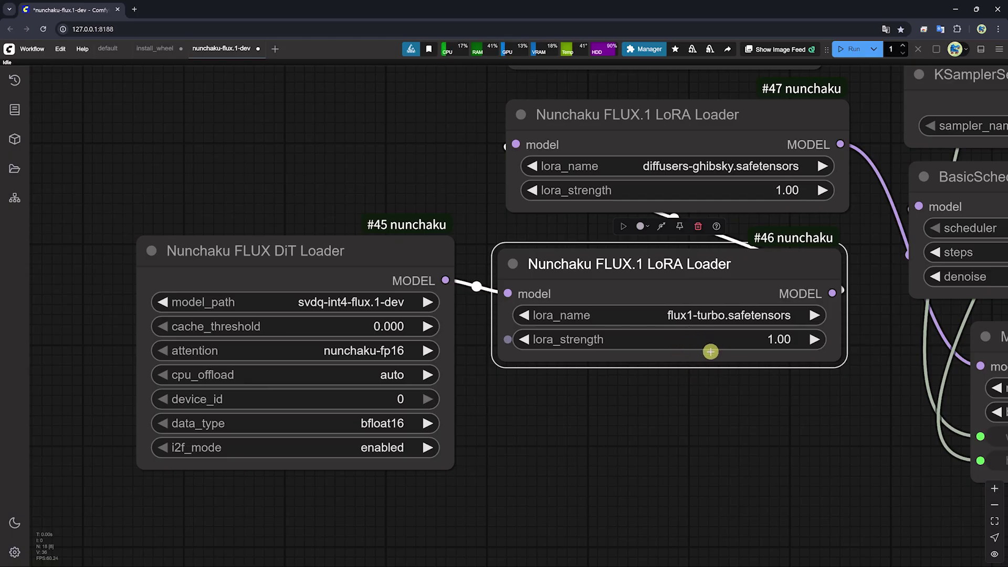
{"action": "mouse_move", "coordinate": [711, 352]}
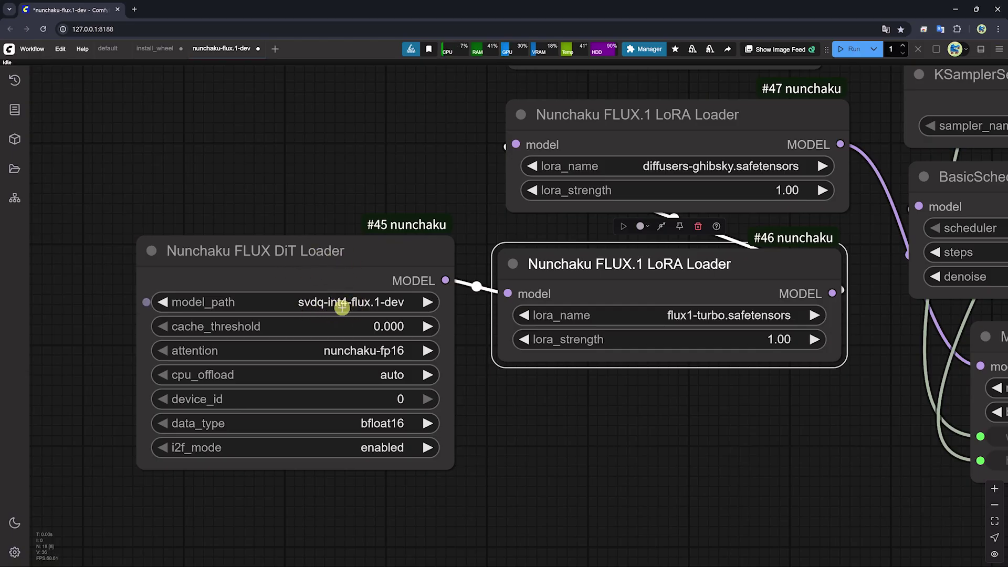
{"action": "scroll", "coordinate": [630, 389], "scroll_direction": "down", "scroll_amount": 4}
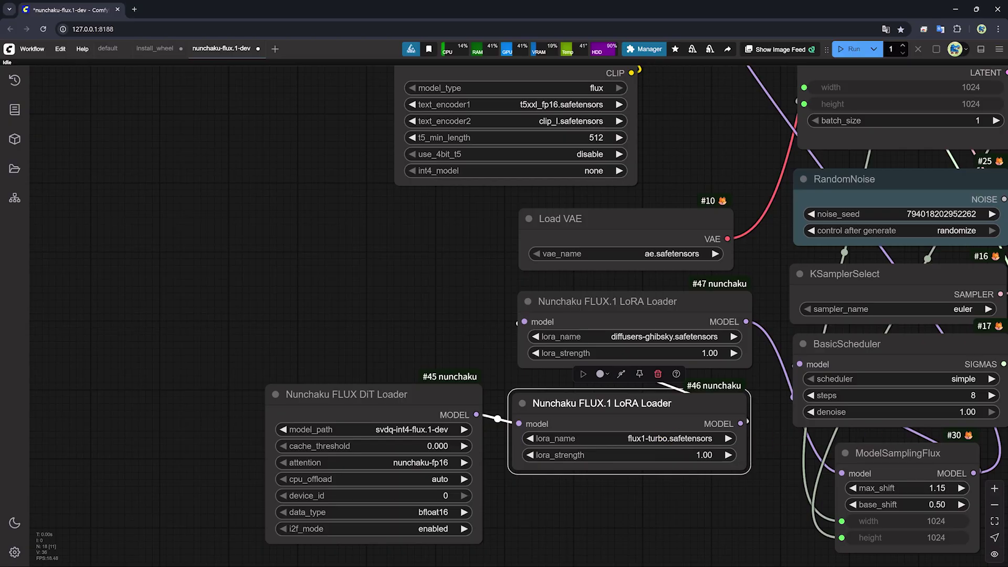
Switch to the Notion resource page and look over its ComfyUI workflow files and Diffusion Models table.
{"action": "key", "text": "alt+Tab"}
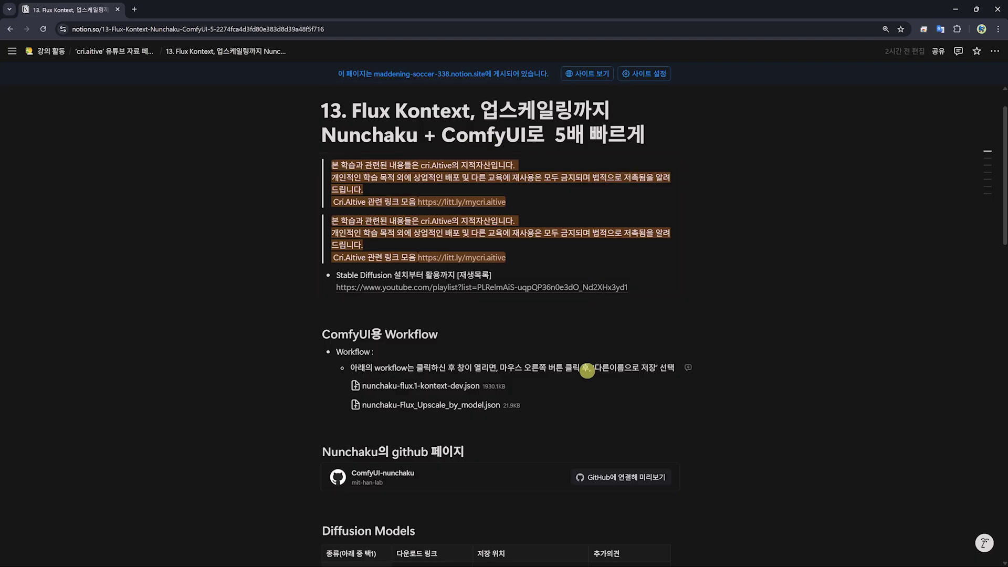
{"action": "scroll", "coordinate": [587, 370], "scroll_direction": "down", "scroll_amount": 1}
{"action": "scroll", "coordinate": [587, 371], "scroll_direction": "down", "scroll_amount": 2}
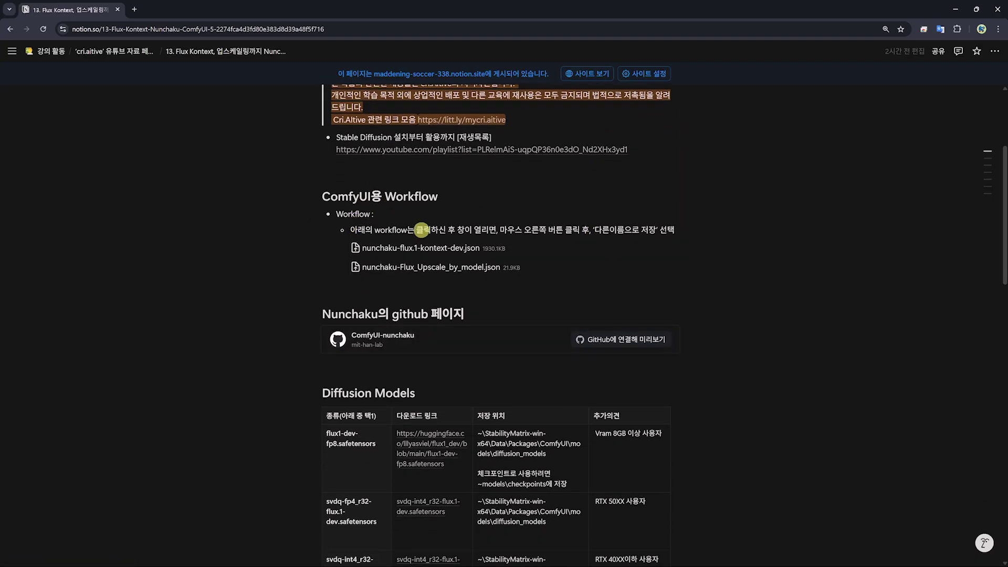
{"action": "scroll", "coordinate": [421, 231], "scroll_direction": "down", "scroll_amount": 1}
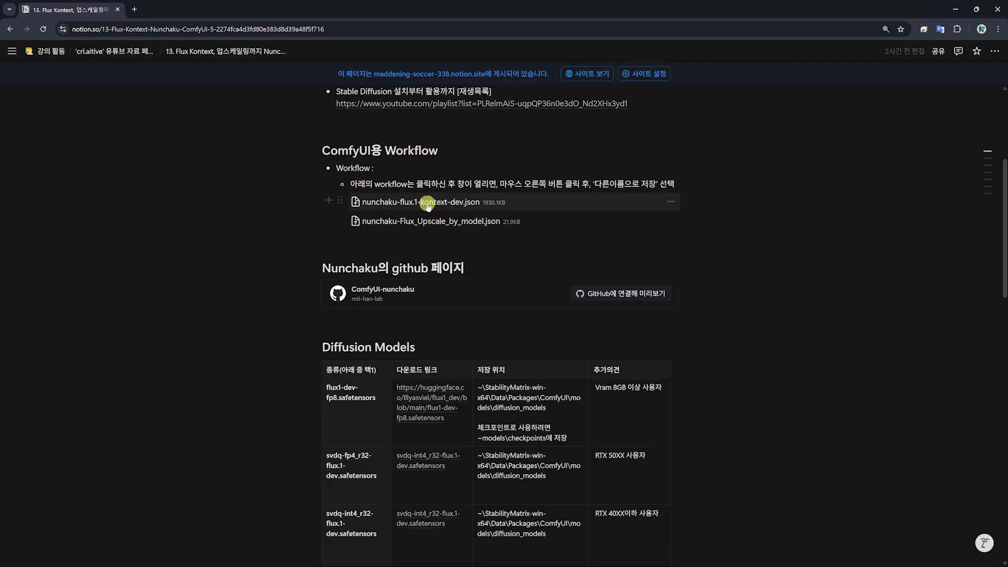
Open the nunchaku-flux.1-kontext-dev.json workflow file from the Notion page and try to save it to disk.
{"action": "left_click", "coordinate": [427, 204]}
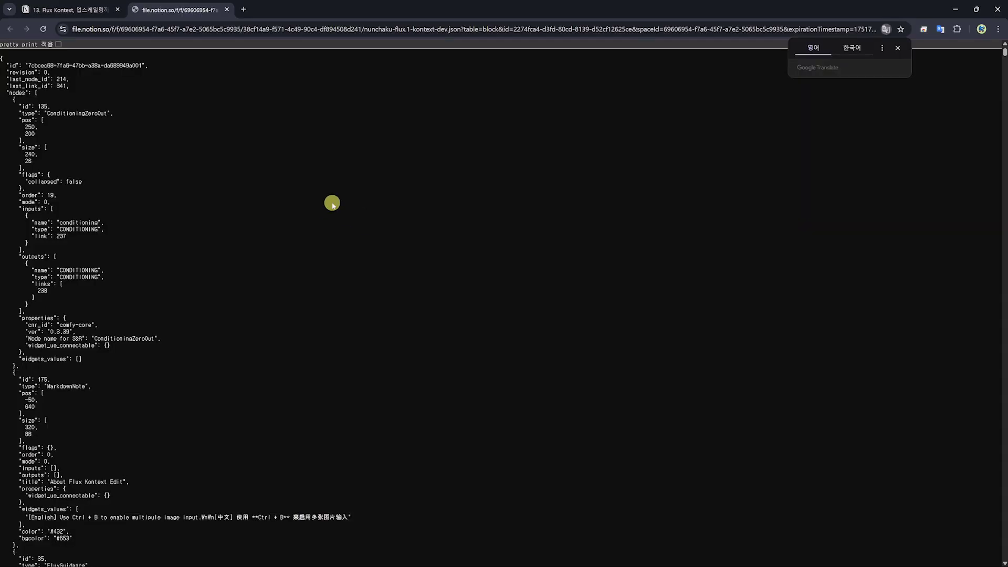
{"action": "right_click", "coordinate": [331, 204]}
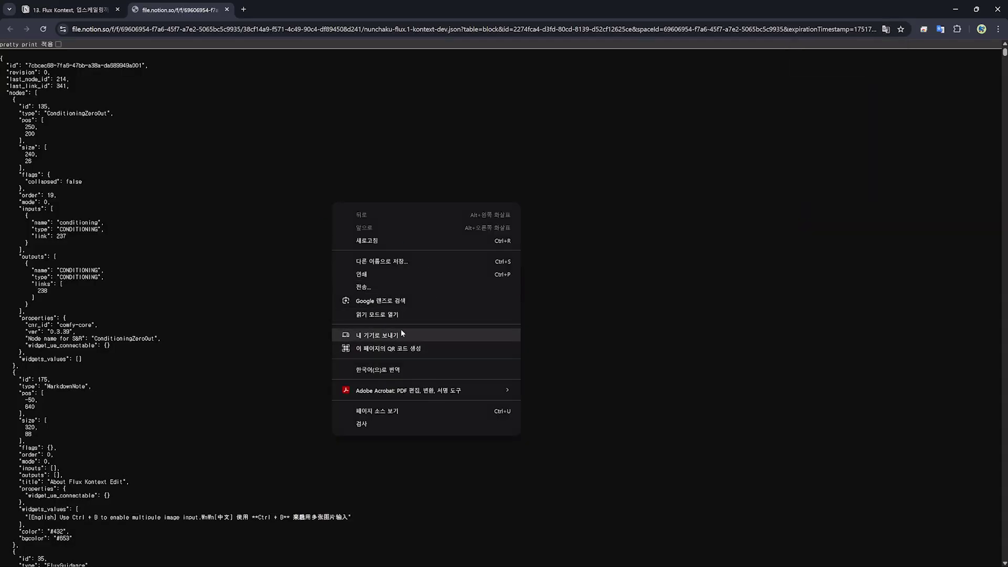
{"action": "left_click", "coordinate": [391, 261]}
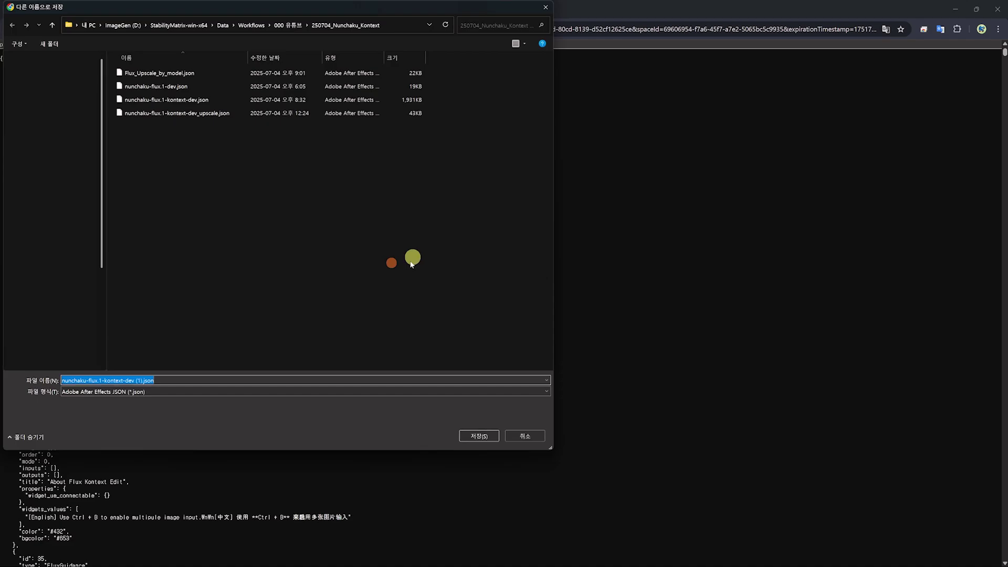
{"action": "left_click", "coordinate": [515, 433]}
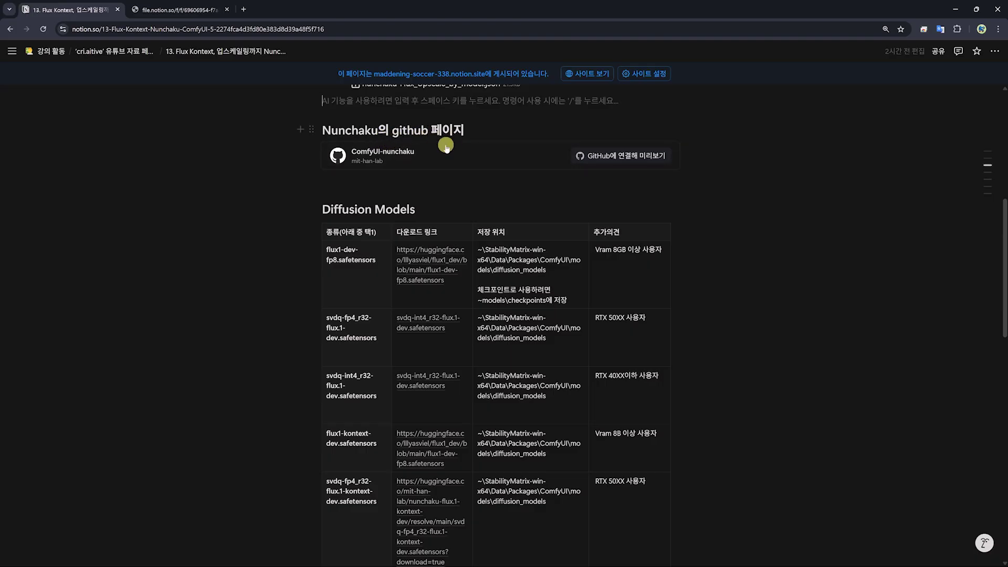
Download svdq-int4_r32-flux.1-dev.safetensors from its Hugging Face page into ComfyUI's models\diffusion_models\Nunchaku folder, using the link in the RTX 50XX row.
{"action": "scroll", "coordinate": [423, 160], "scroll_direction": "down", "scroll_amount": 2}
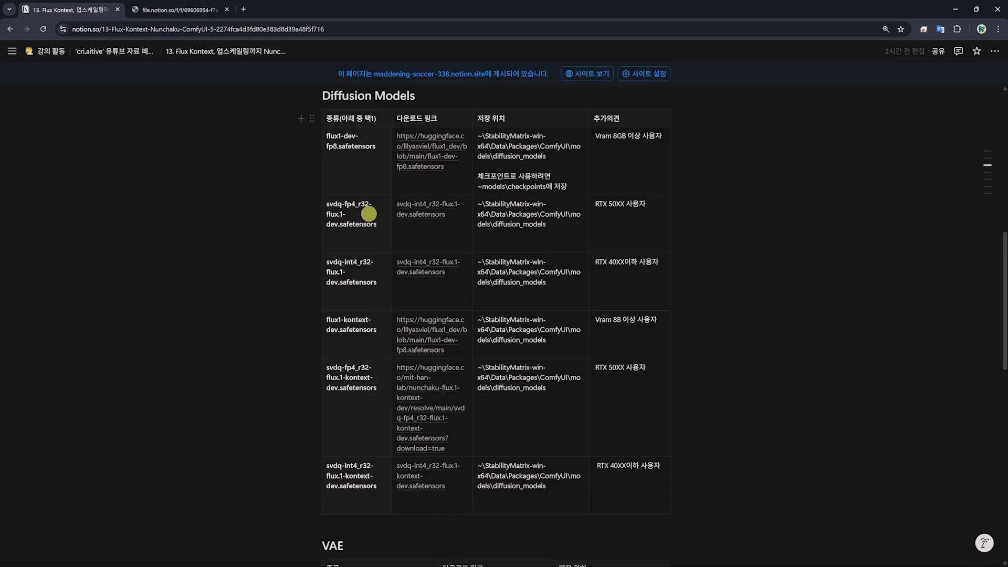
{"action": "left_click", "coordinate": [431, 214]}
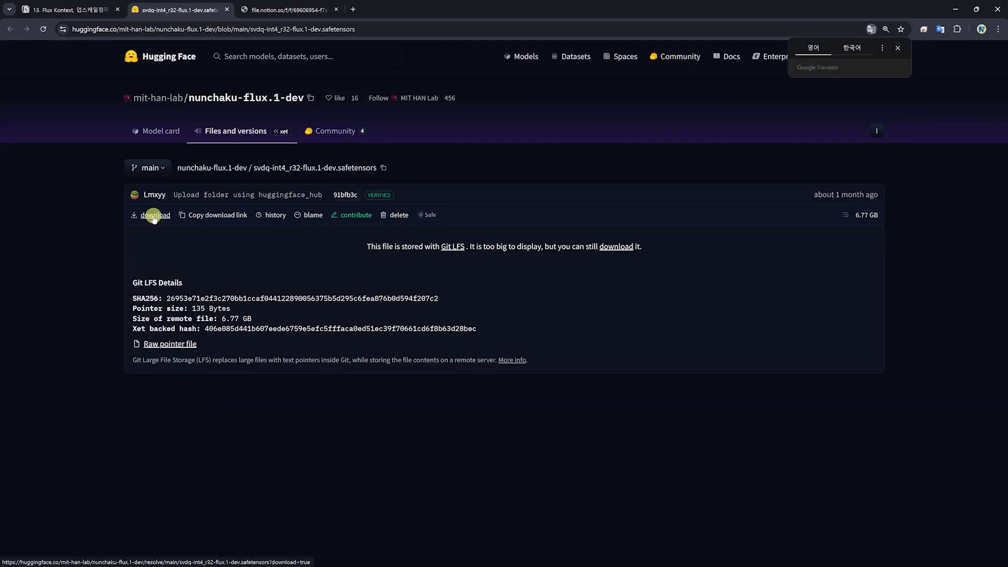
{"action": "left_click", "coordinate": [154, 216]}
{"action": "left_click", "coordinate": [47, 268]}
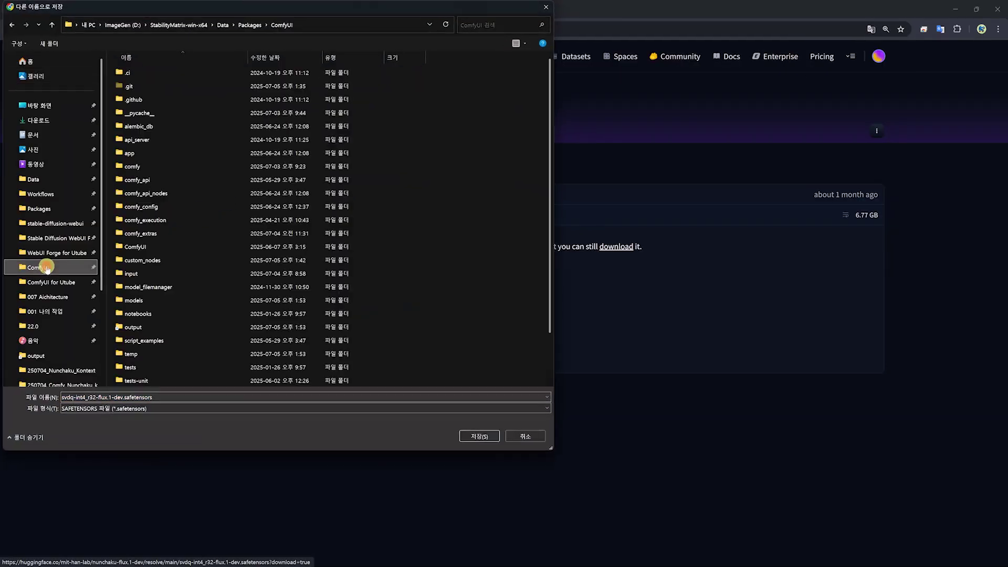
{"action": "double_click", "coordinate": [143, 300]}
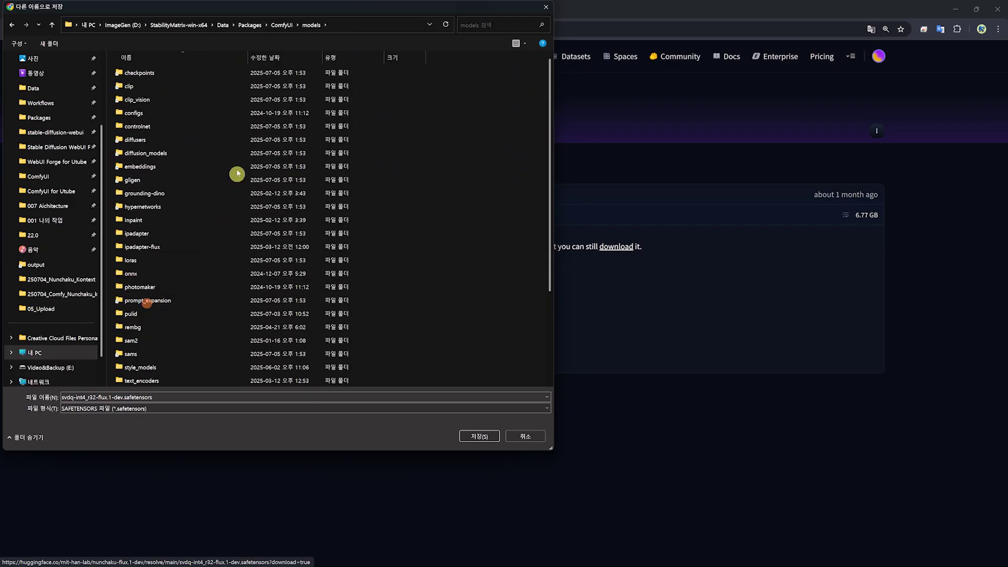
{"action": "double_click", "coordinate": [146, 153]}
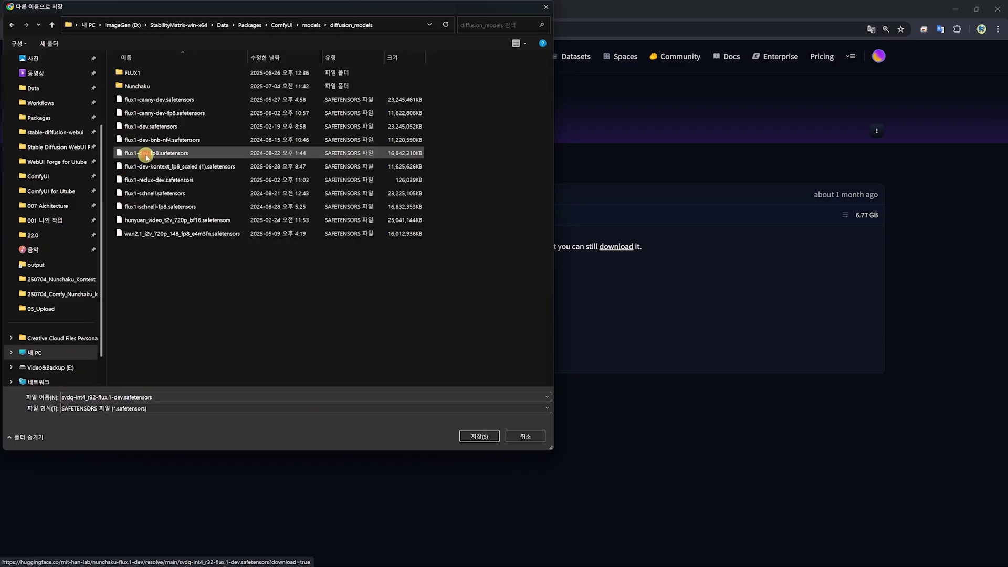
{"action": "double_click", "coordinate": [142, 87]}
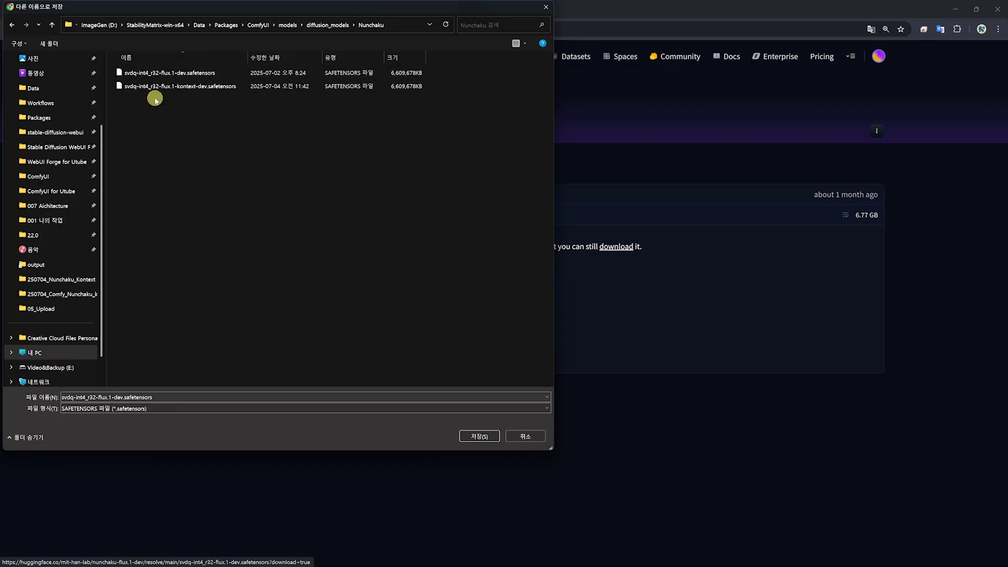
{"action": "left_click", "coordinate": [494, 433]}
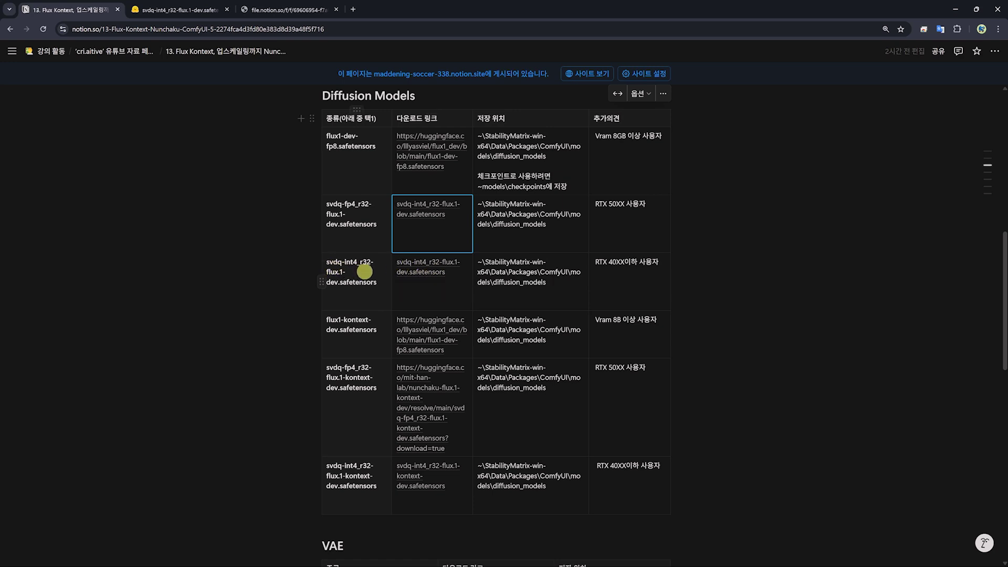
Open the link in the svdq-int4_r32-flux.1-dev row and review the Kontext model rows and the VAE, Text Encoders and LoRA tables.
{"action": "left_click", "coordinate": [420, 272]}
{"action": "scroll", "coordinate": [420, 274], "scroll_direction": "down", "scroll_amount": 2}
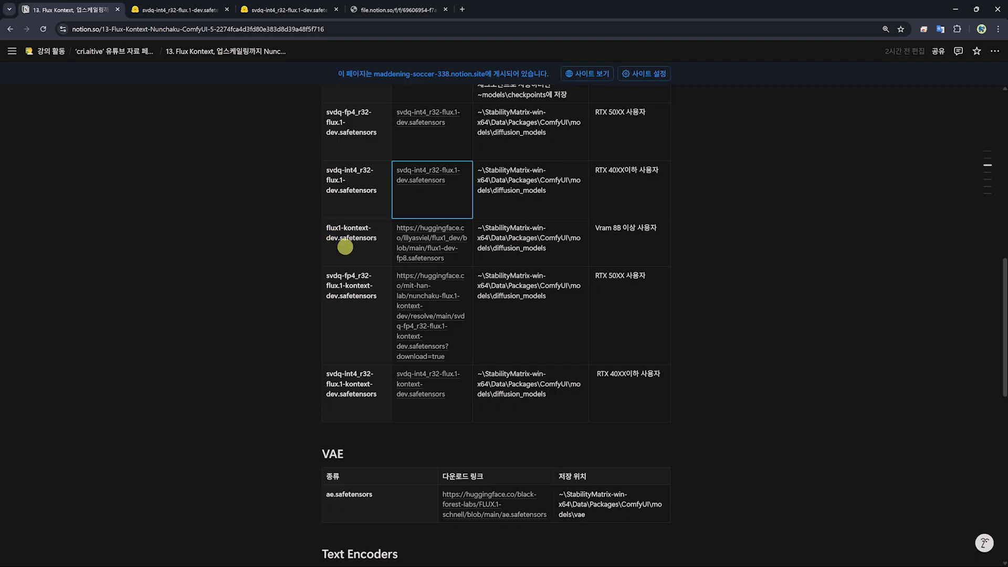
{"action": "left_click_drag", "start_coordinate": [497, 252], "coordinate": [551, 252]}
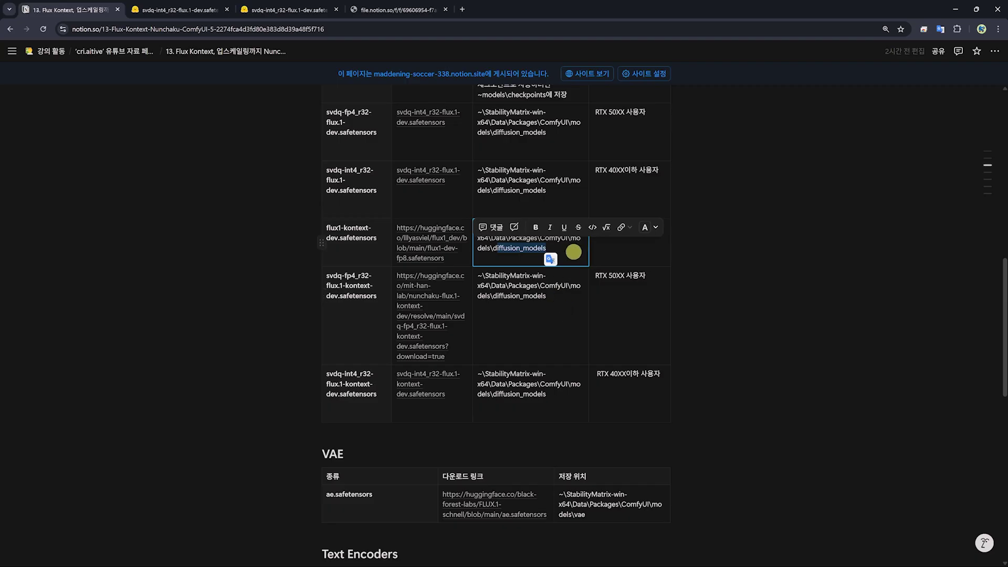
{"action": "left_click", "coordinate": [574, 252]}
{"action": "scroll", "coordinate": [530, 222], "scroll_direction": "down", "scroll_amount": 1}
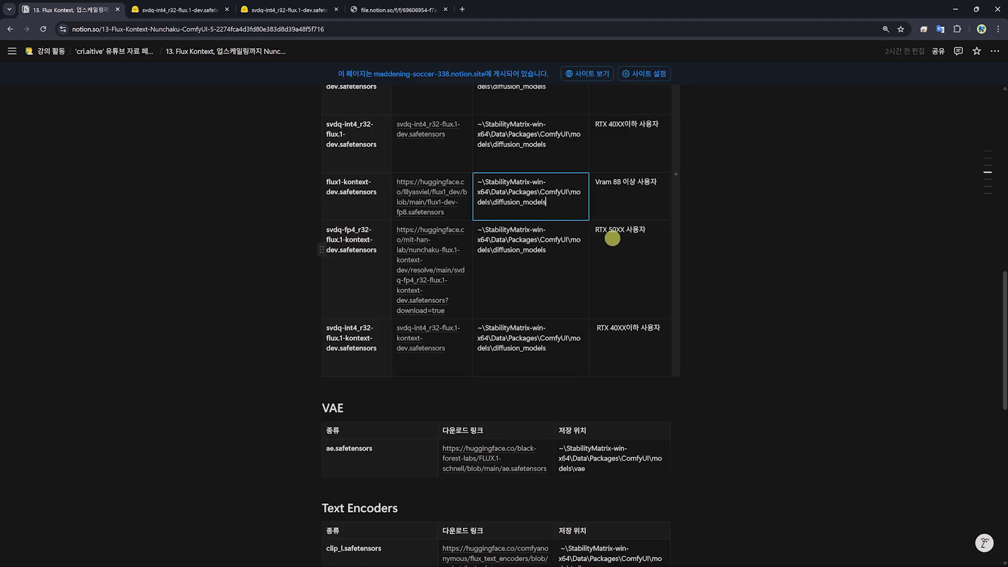
{"action": "scroll", "coordinate": [615, 252], "scroll_direction": "down", "scroll_amount": 1}
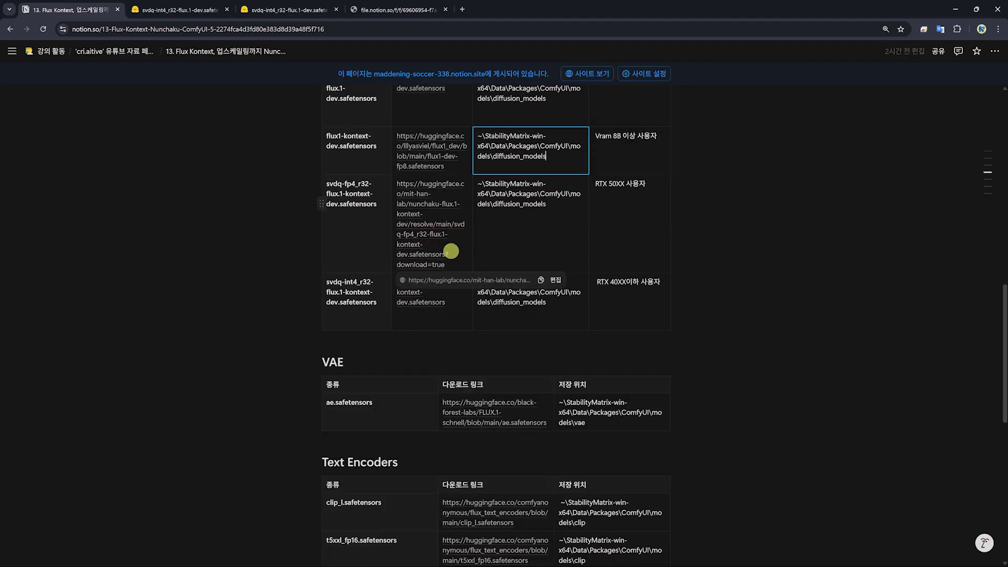
{"action": "scroll", "coordinate": [631, 253], "scroll_direction": "down", "scroll_amount": 1}
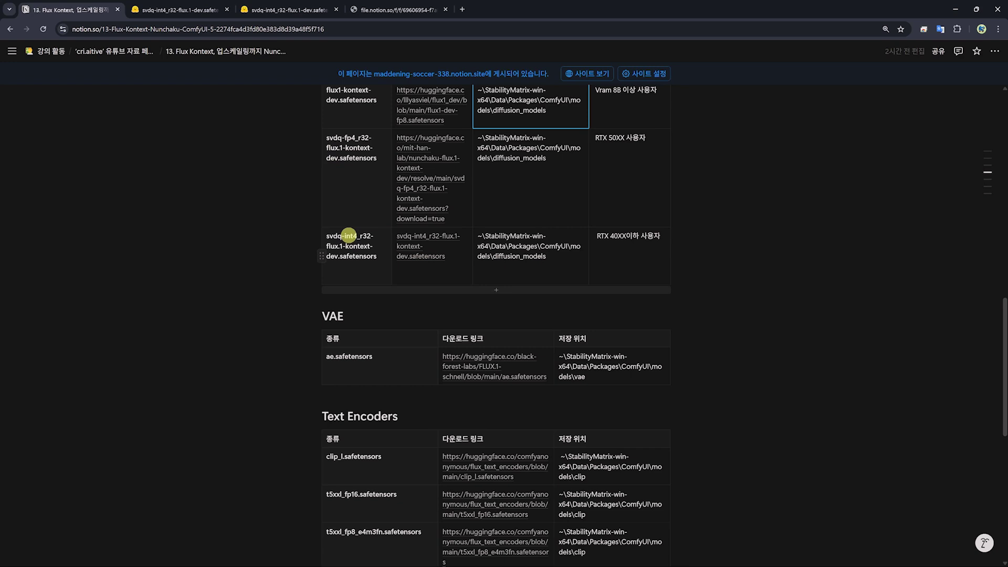
{"action": "scroll", "coordinate": [744, 229], "scroll_direction": "down", "scroll_amount": 4}
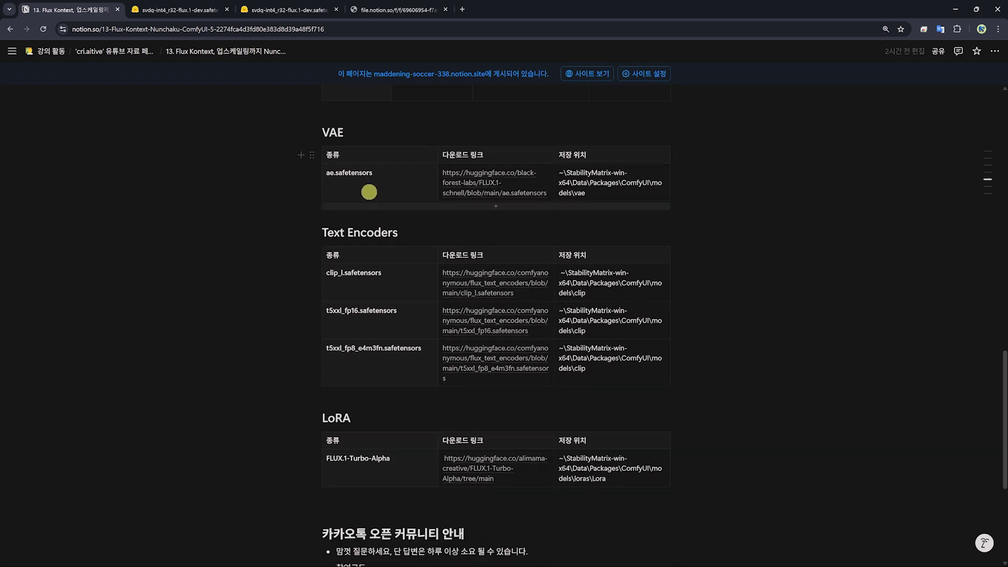
{"action": "scroll", "coordinate": [338, 202], "scroll_direction": "down", "scroll_amount": 1}
{"action": "scroll", "coordinate": [319, 294], "scroll_direction": "down", "scroll_amount": 2}
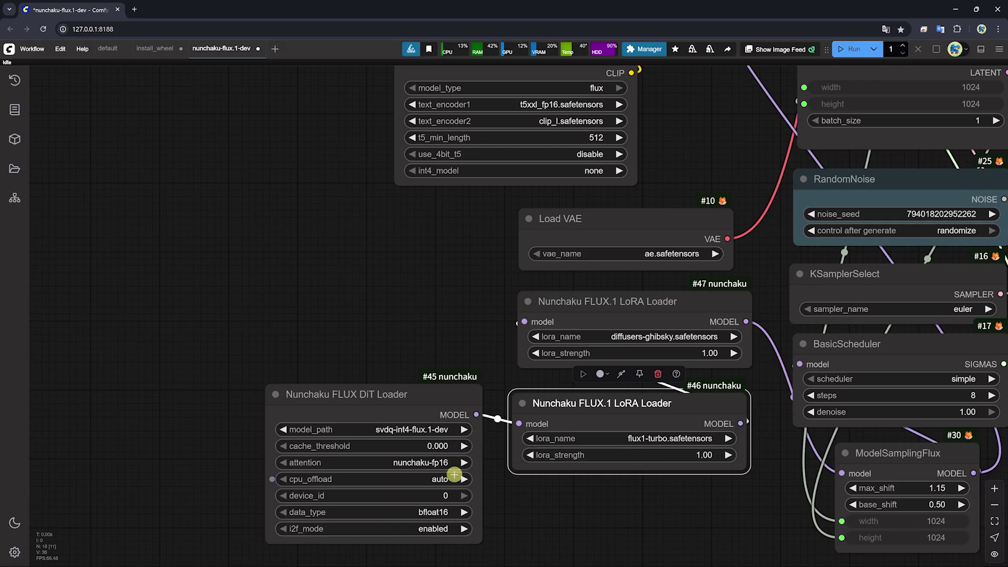
In ComfyUI, set the Nunchaku FLUX DiT Loader's model_path to Nunchaku\svdq-int4_r32-flux.1-dev.safetensors.
{"action": "scroll", "coordinate": [497, 473], "scroll_direction": "up", "scroll_amount": 3}
{"action": "left_click", "coordinate": [415, 430]}
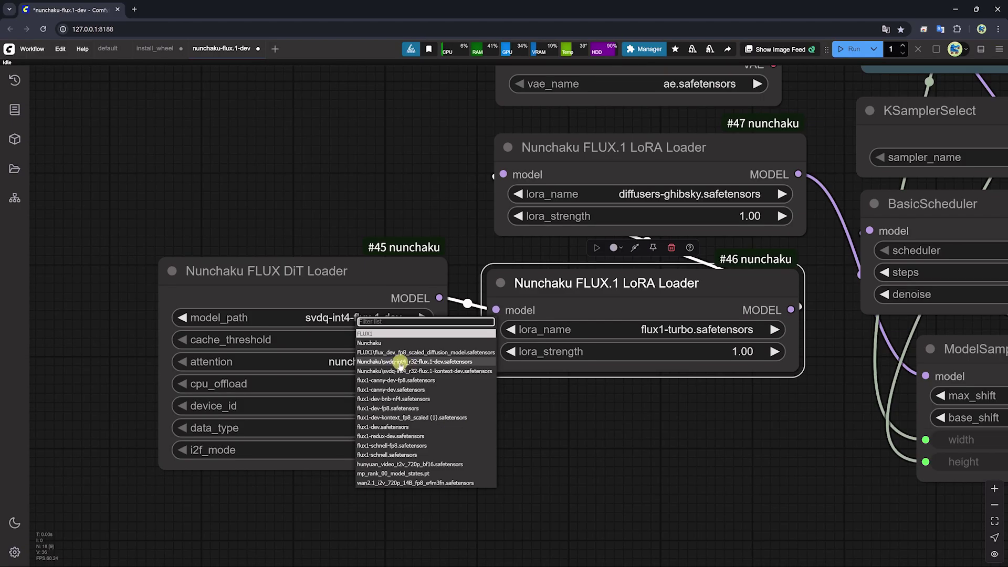
{"action": "left_click", "coordinate": [382, 364]}
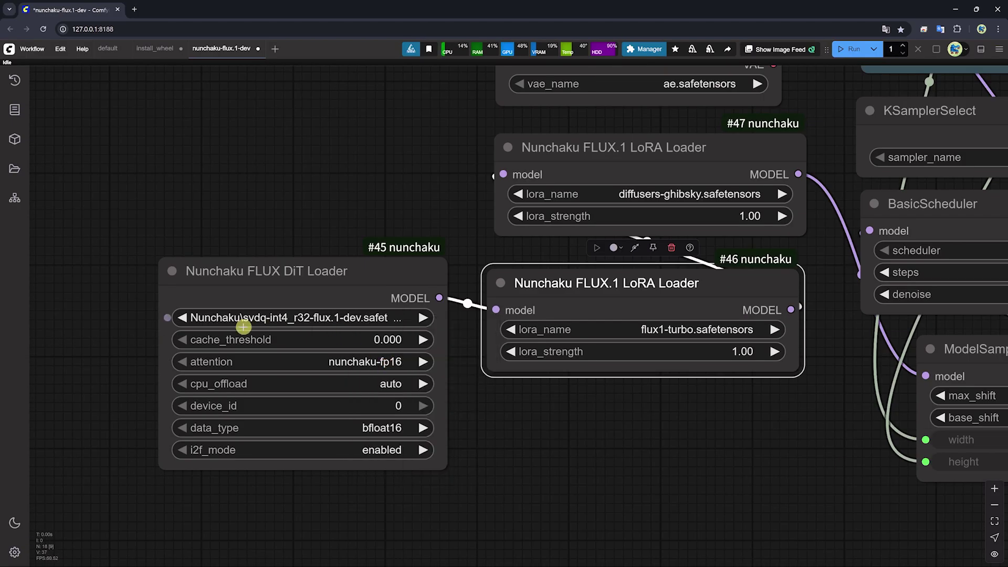
Set the lora_name of the LoRA Loader connected to the DiT Loader to Lora\FLUX\Flux_Turbo_Lora.safetensors.
{"action": "left_click_drag", "start_coordinate": [599, 423], "coordinate": [412, 507]}
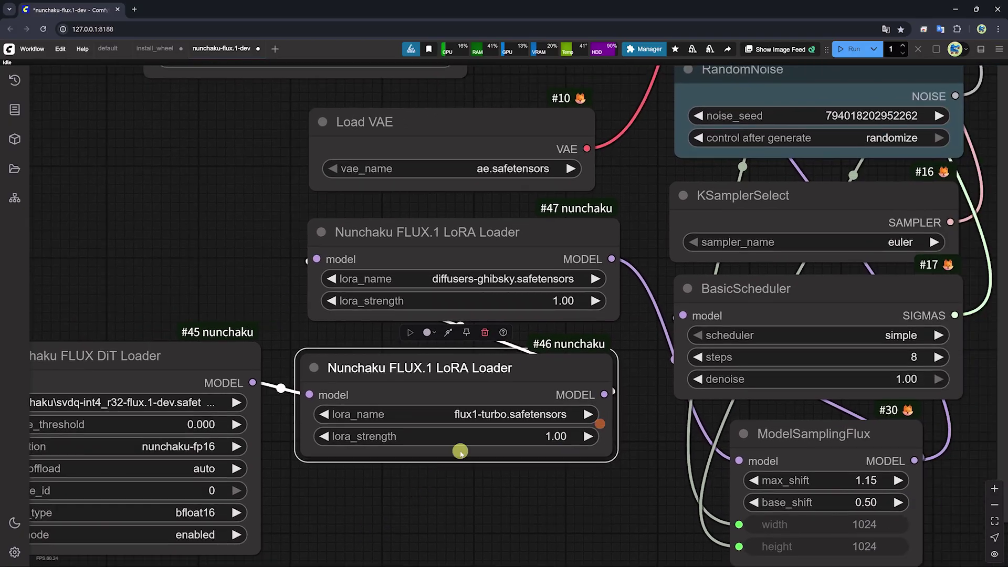
{"action": "left_click", "coordinate": [546, 415]}
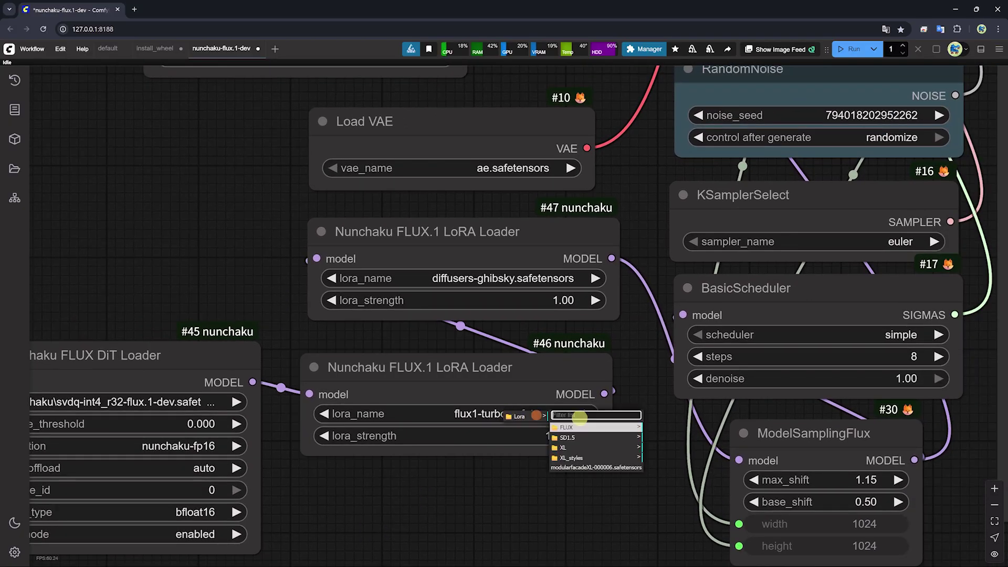
{"action": "left_click", "coordinate": [668, 439]}
Bypass the Nunchaku FLUX.1 LoRA Loader that uses diffusers-ghibsky.safetensors.
{"action": "left_click_drag", "start_coordinate": [578, 331], "coordinate": [562, 446]}
{"action": "left_click", "coordinate": [430, 365]}
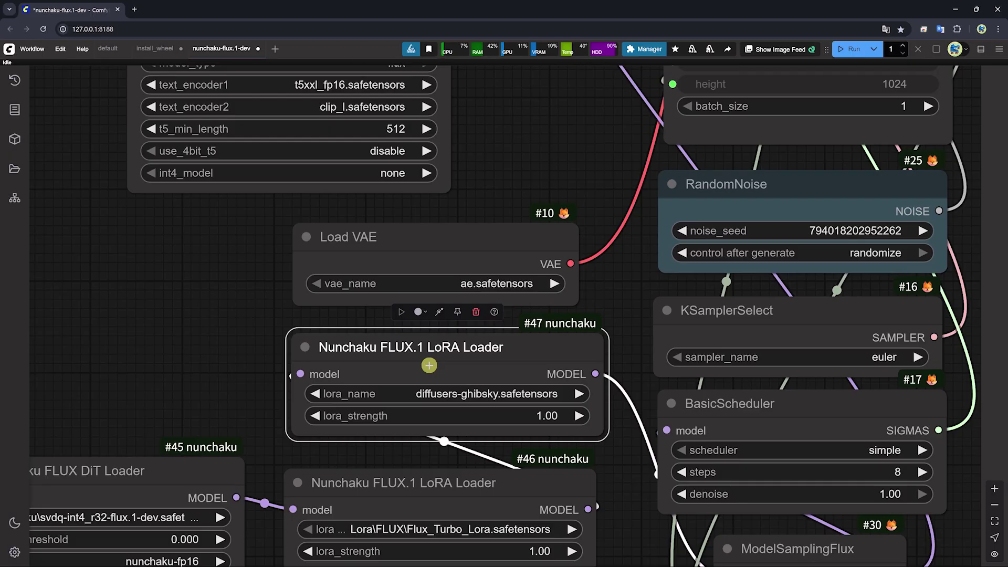
{"action": "key", "text": "ctrl+b"}
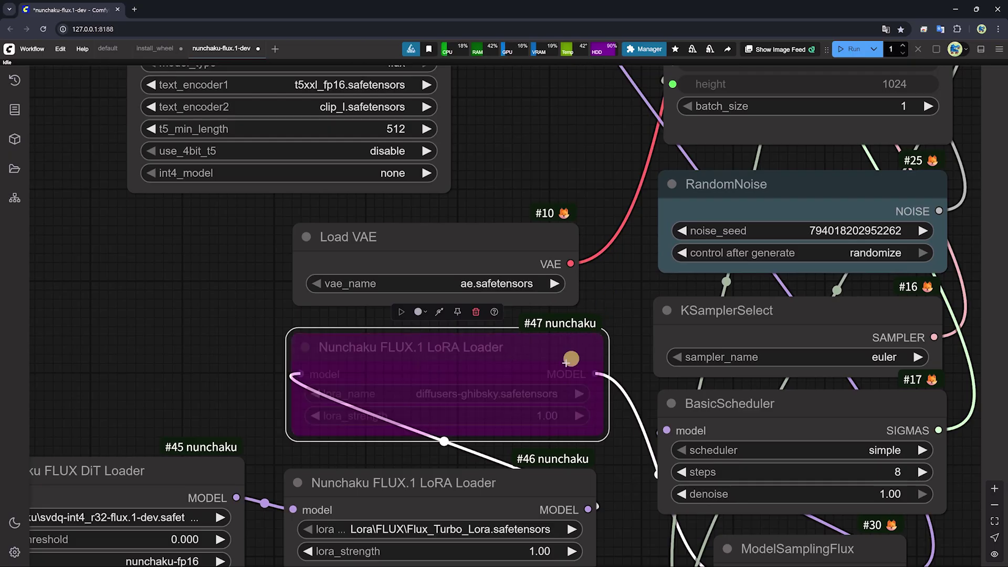
In the Nunchaku Text Encoder Loader, choose t5xxl_fp16.safetensors as text_encoder1 and clip_l.safetensors as text_encoder2.
{"action": "left_click_drag", "start_coordinate": [242, 236], "coordinate": [264, 450]}
{"action": "left_click", "coordinate": [330, 298]}
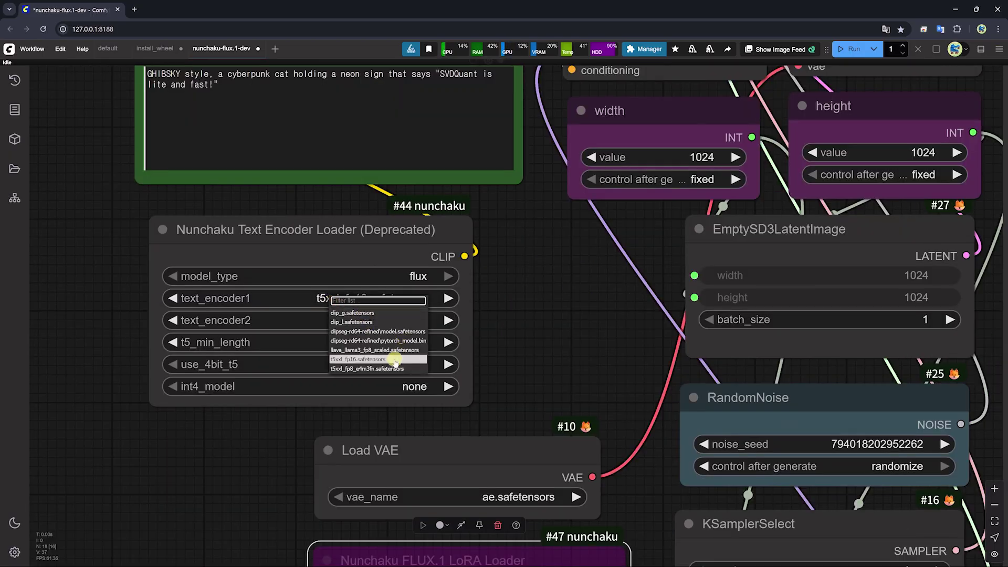
{"action": "left_click", "coordinate": [360, 359]}
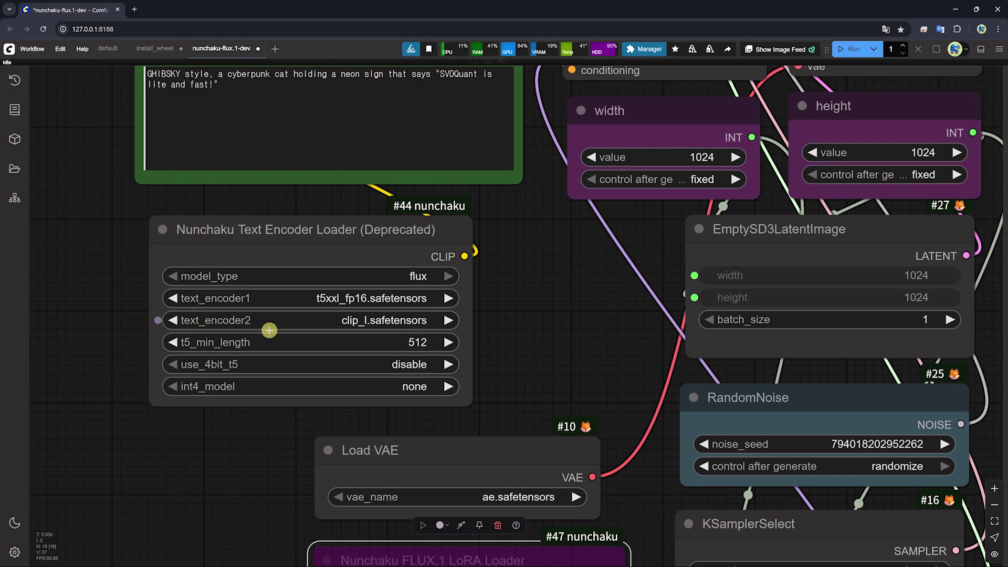
{"action": "left_click", "coordinate": [351, 320]}
{"action": "left_click", "coordinate": [367, 342]}
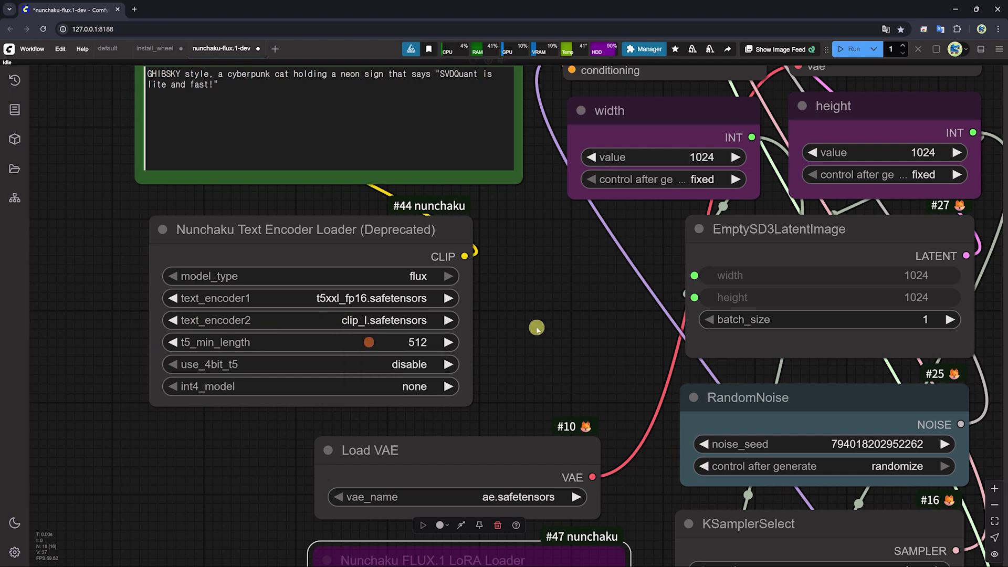
Replace the CLIP Text Encode positive prompt with the full Mansion Bus in Cityscape prompt copied from promptlibrary.org.
{"action": "scroll", "coordinate": [536, 326], "scroll_direction": "down", "scroll_amount": 4}
{"action": "left_click_drag", "start_coordinate": [546, 361], "coordinate": [502, 293]}
{"action": "scroll", "coordinate": [484, 281], "scroll_direction": "down", "scroll_amount": 7}
{"action": "scroll", "coordinate": [399, 291], "scroll_direction": "up", "scroll_amount": 2}
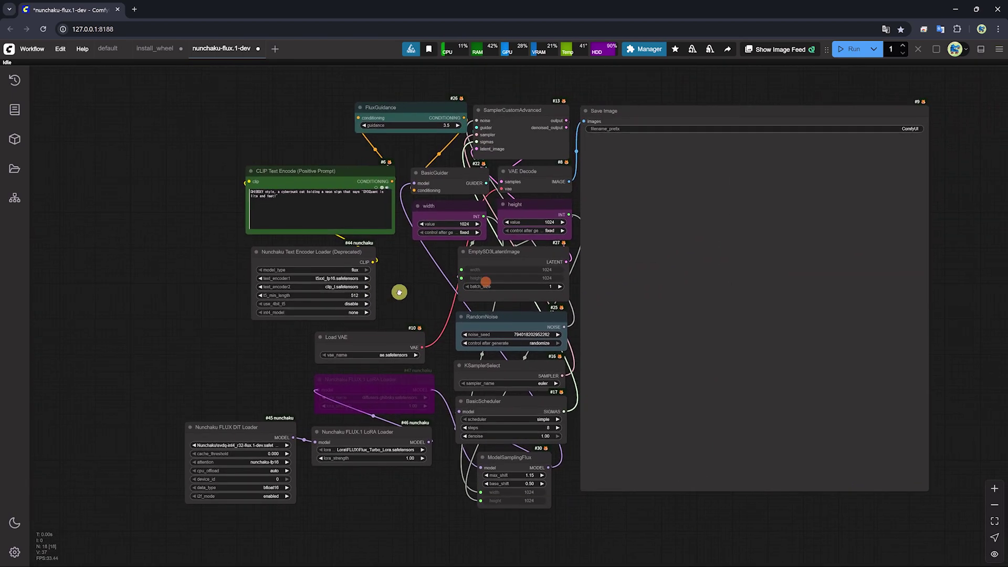
{"action": "scroll", "coordinate": [618, 343], "scroll_direction": "up", "scroll_amount": 7}
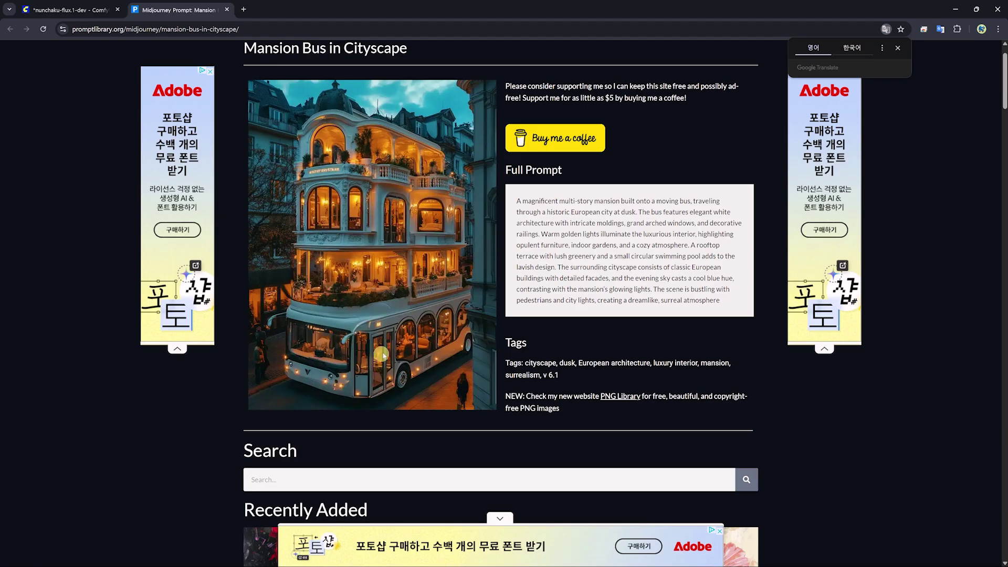
{"action": "left_click_drag", "start_coordinate": [726, 303], "coordinate": [506, 203]}
{"action": "key", "text": "ctrl+c"}
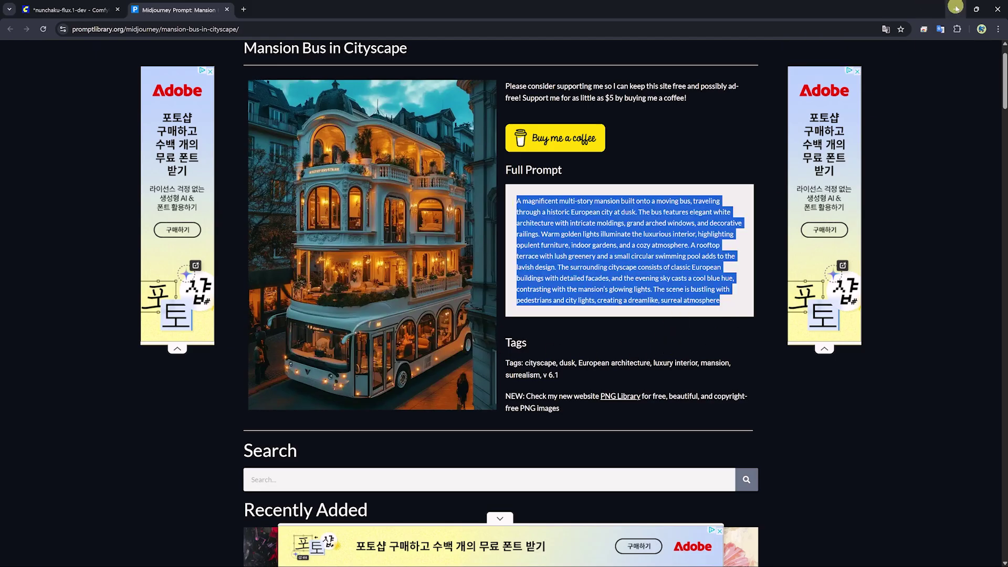
{"action": "left_click", "coordinate": [73, 10]}
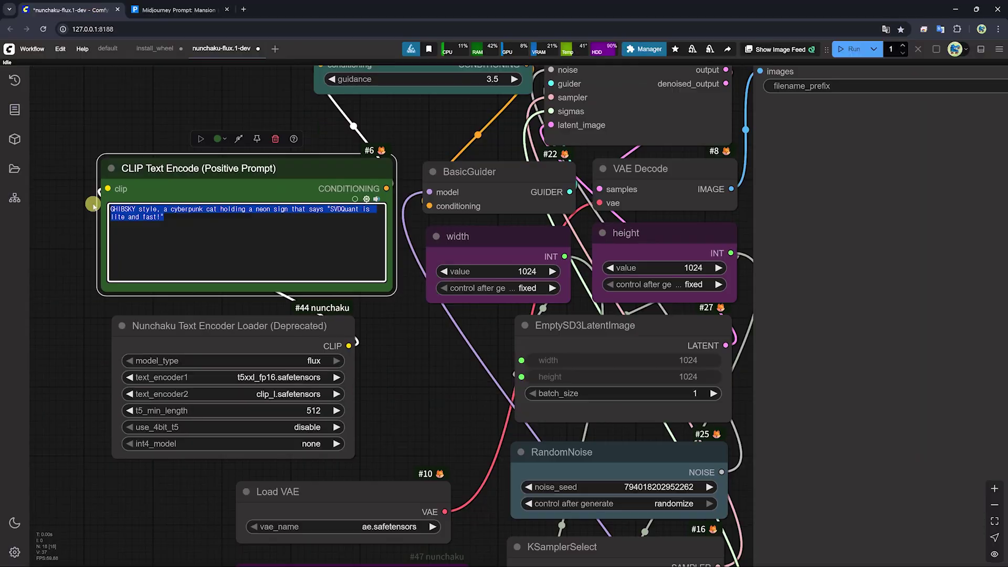
{"action": "key", "text": "ctrl+v"}
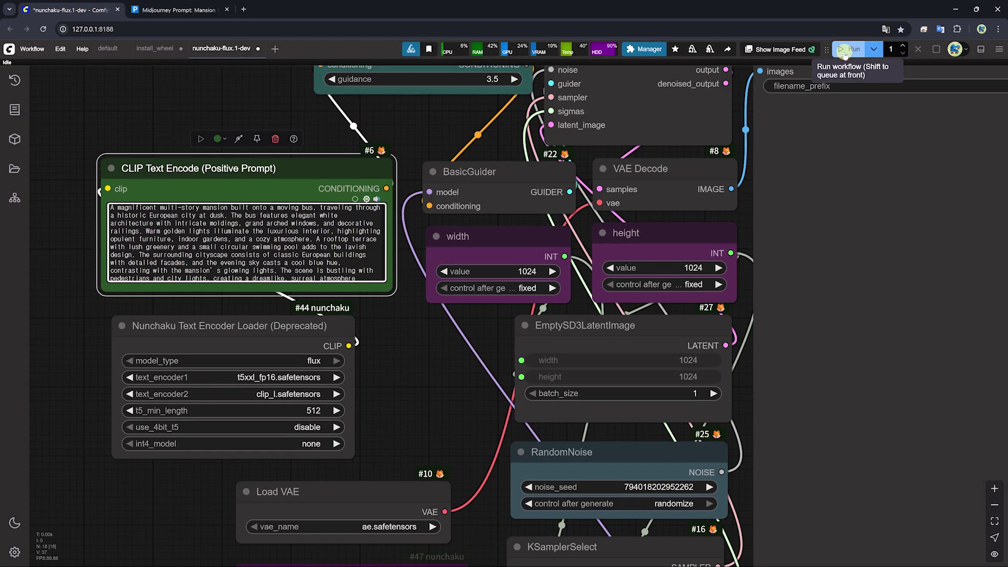
Run the workflow and check the prompt's execution time in Stability Matrix's ComfyUI console.
{"action": "left_click", "coordinate": [845, 50]}
{"action": "scroll", "coordinate": [101, 214], "scroll_direction": "down", "scroll_amount": 6}
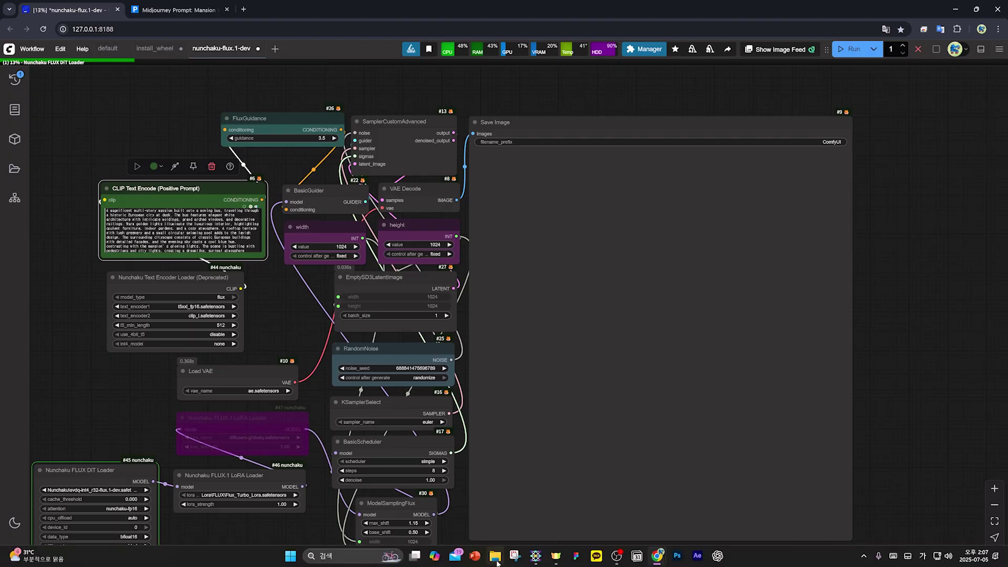
{"action": "left_click", "coordinate": [536, 556]}
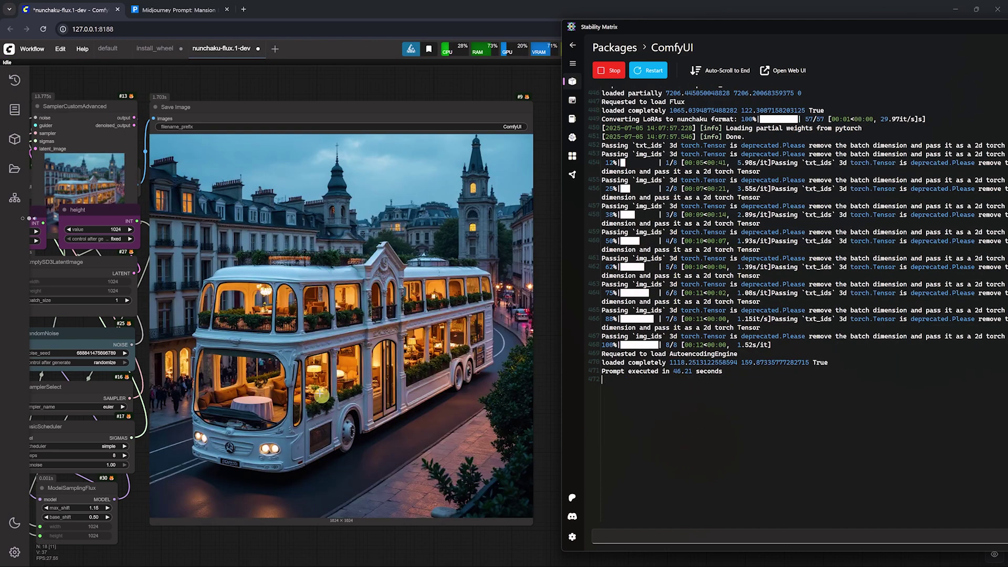
{"action": "left_click", "coordinate": [673, 371]}
{"action": "left_click_drag", "start_coordinate": [694, 371], "coordinate": [716, 379]}
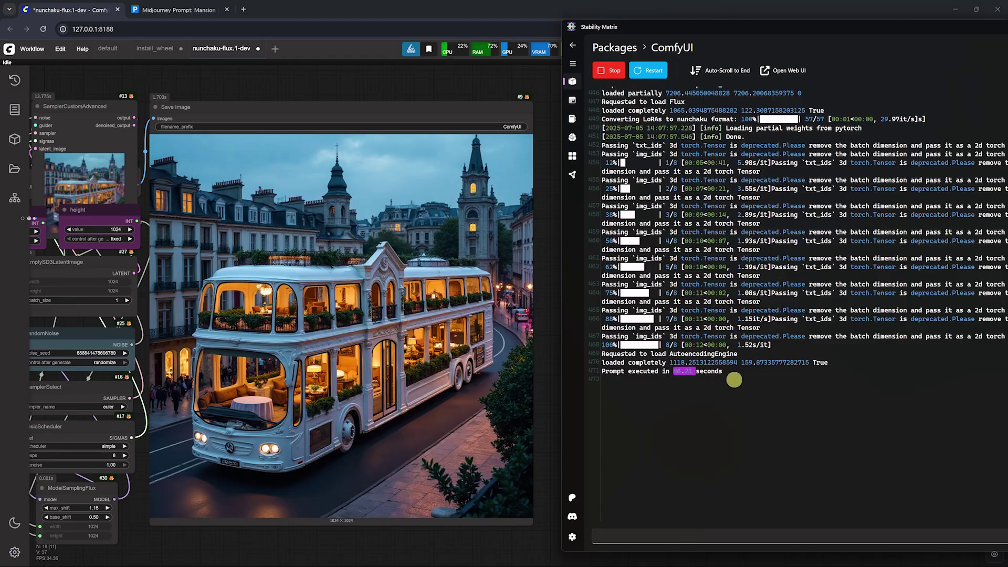
Run the Mansion Bus workflow two more times and check each run's execution time in Stability Matrix's ComfyUI console.
{"action": "left_click_drag", "start_coordinate": [698, 26], "coordinate": [694, 206]}
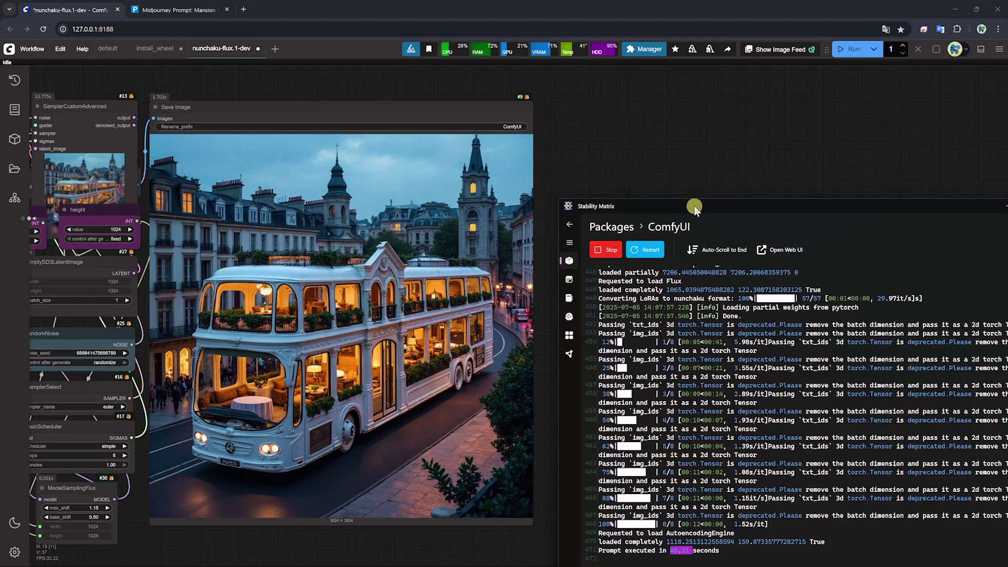
{"action": "key", "text": "alt+Tab"}
{"action": "key", "text": "ctrl+Return"}
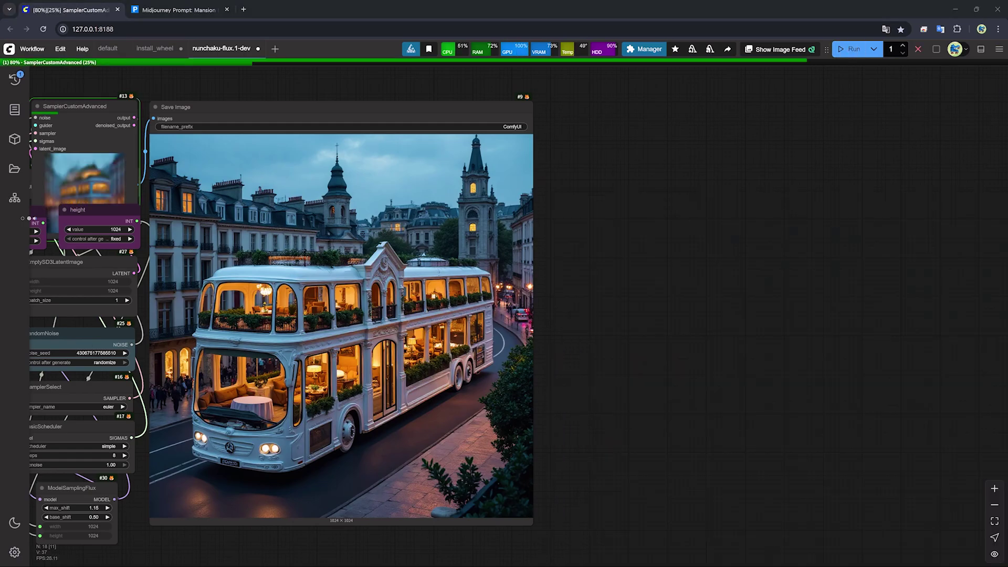
{"action": "key", "text": "alt+Tab"}
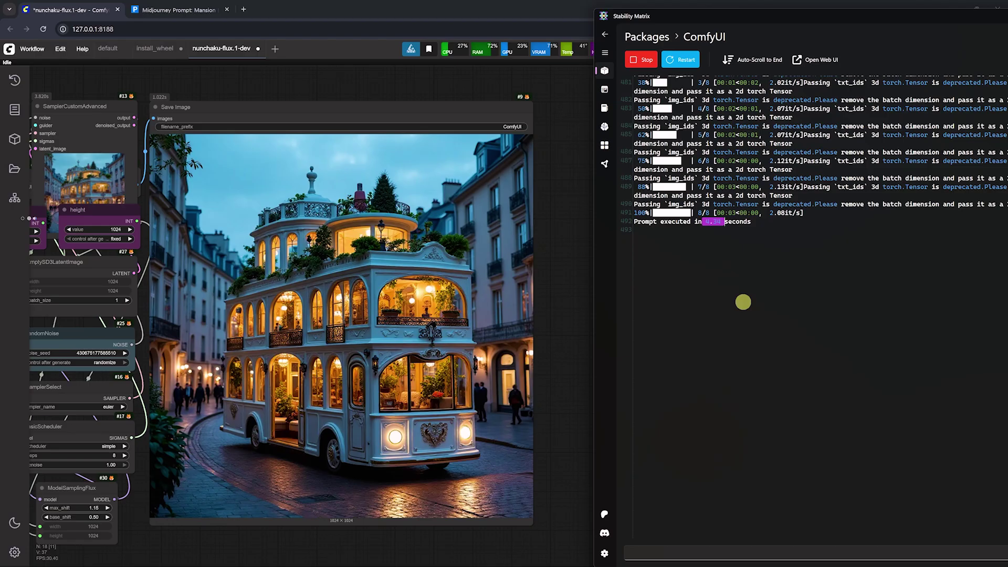
{"action": "key", "text": "alt+Tab"}
{"action": "key", "text": "ctrl+Return"}
{"action": "key", "text": "alt+Tab"}
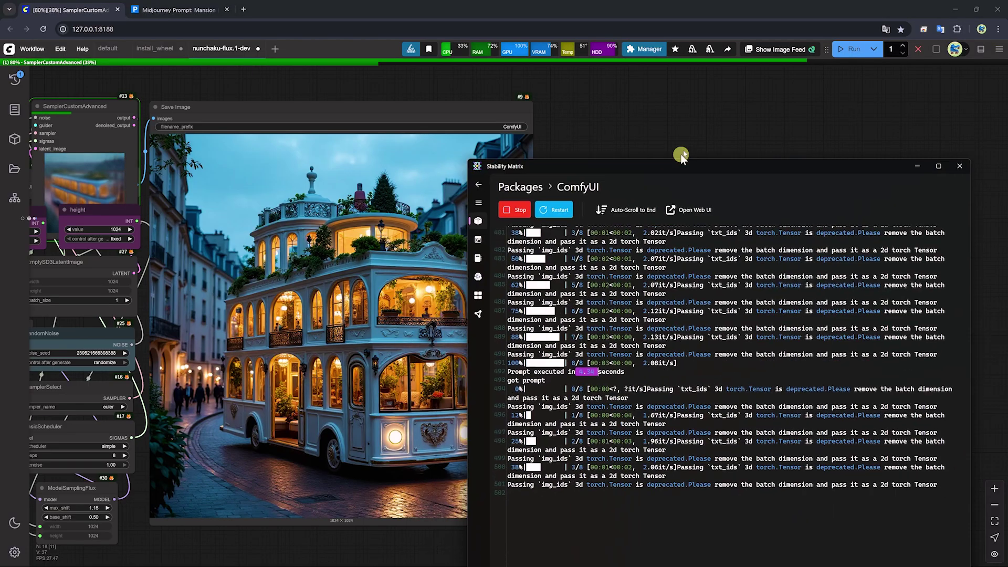
{"action": "double_click", "coordinate": [696, 457]}
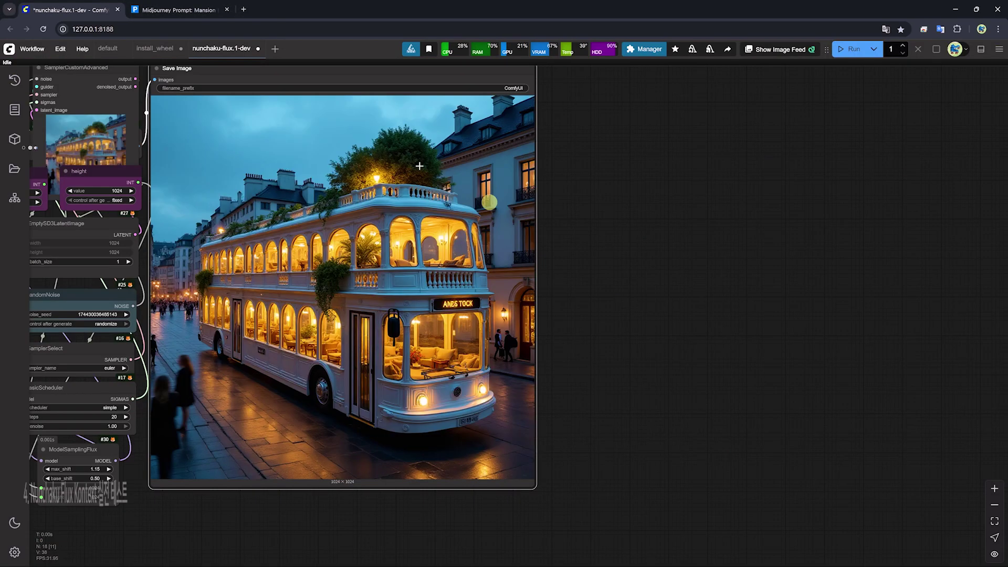
Open nunchaku-flux.1-kontext-dev.json from the Workflows folder 250704_Nunchaku_Kontext in ComfyUI and bring up the installer for its missing custom nodes.
{"action": "left_click", "coordinate": [33, 49]}
{"action": "left_click", "coordinate": [126, 188]}
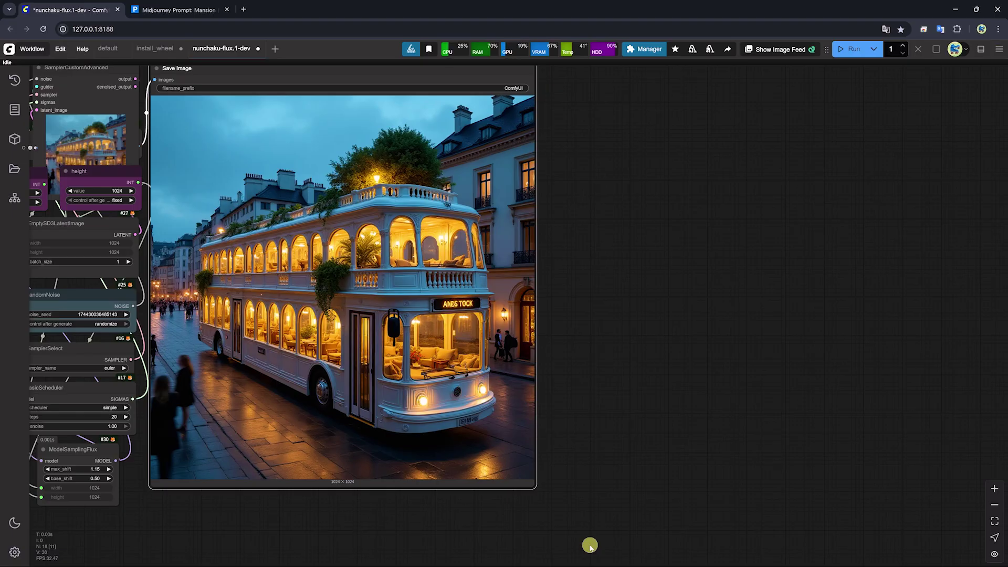
{"action": "left_click", "coordinate": [35, 49]}
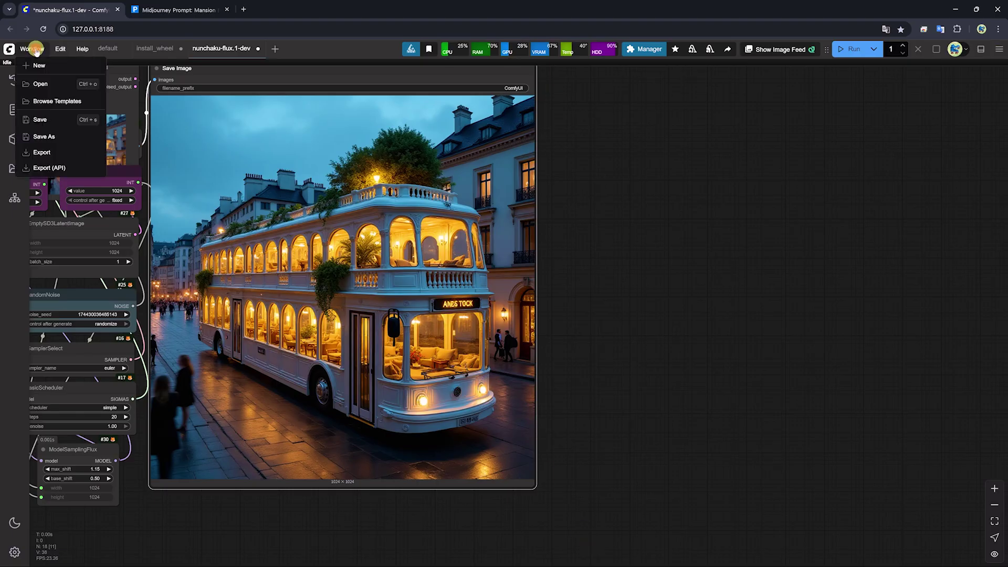
{"action": "left_click", "coordinate": [45, 86]}
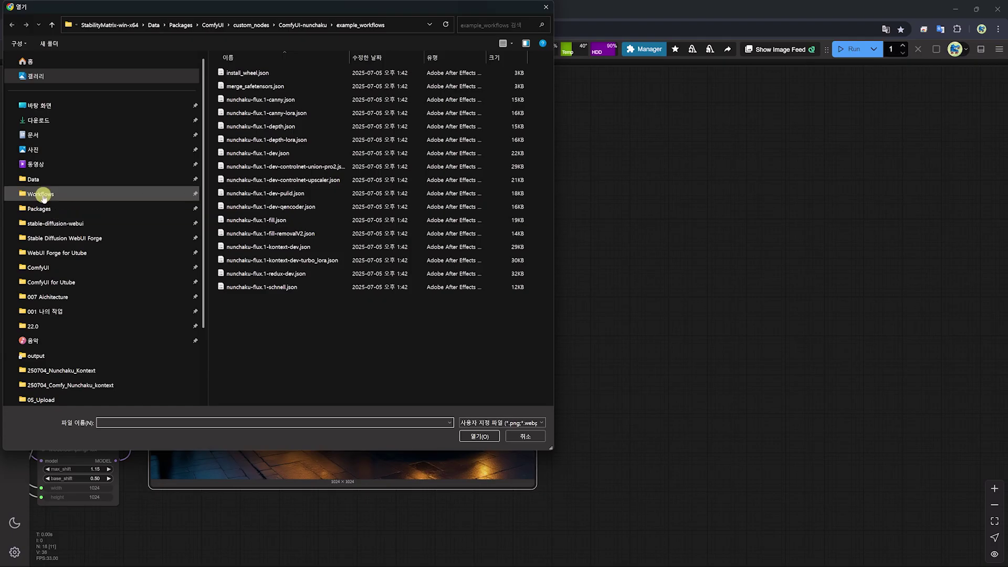
{"action": "left_click", "coordinate": [45, 198]}
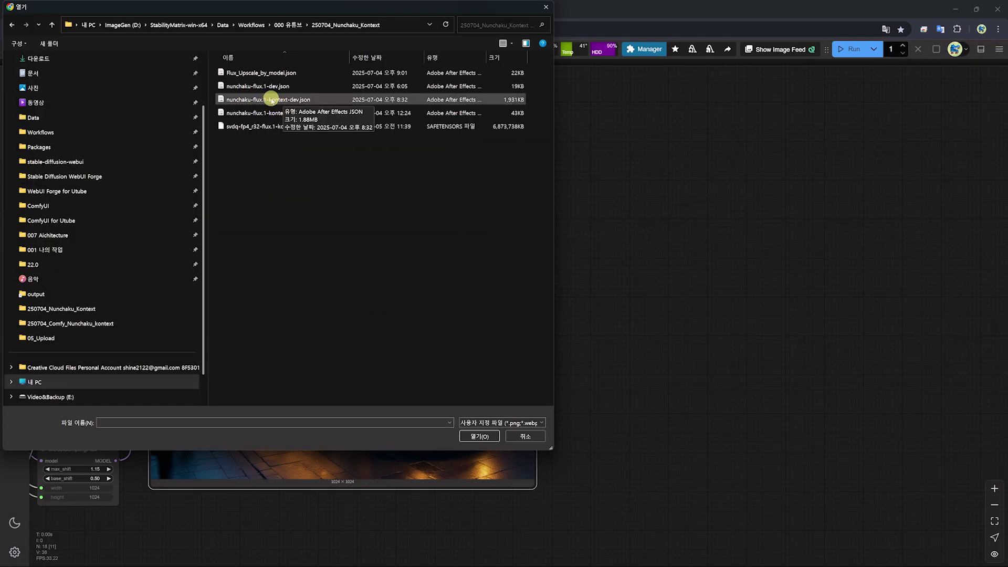
{"action": "double_click", "coordinate": [271, 100]}
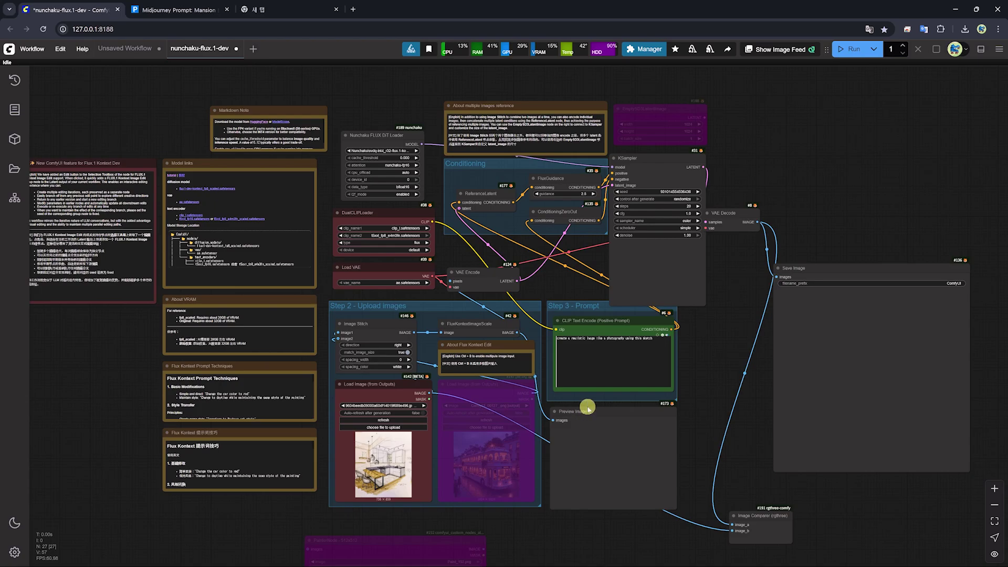
{"action": "left_click", "coordinate": [641, 52]}
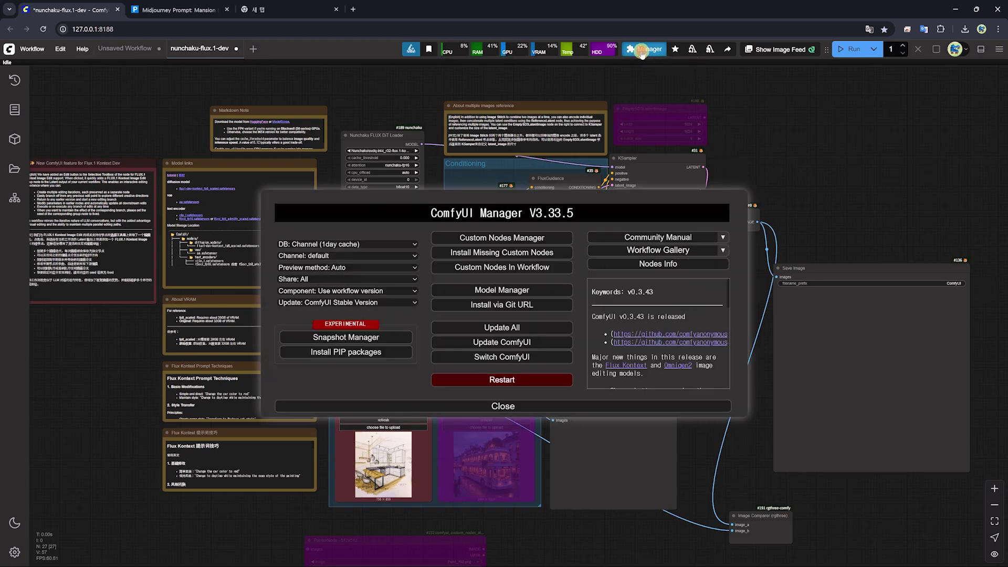
{"action": "left_click", "coordinate": [487, 254]}
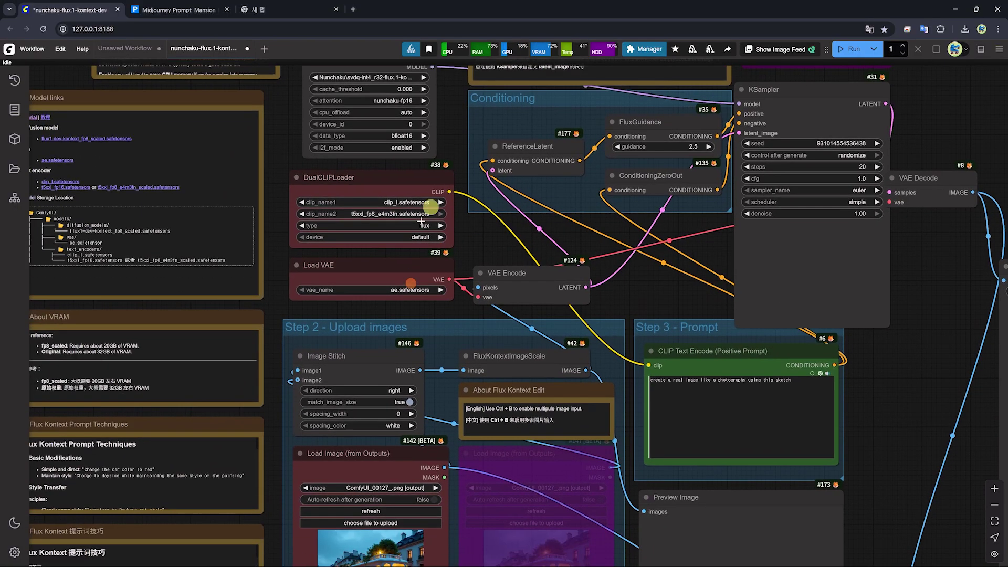
Set clip_name2 of the DualCLIPLoader to t5xxl_fp16.safetensors.
{"action": "scroll", "coordinate": [389, 187], "scroll_direction": "up", "scroll_amount": 5}
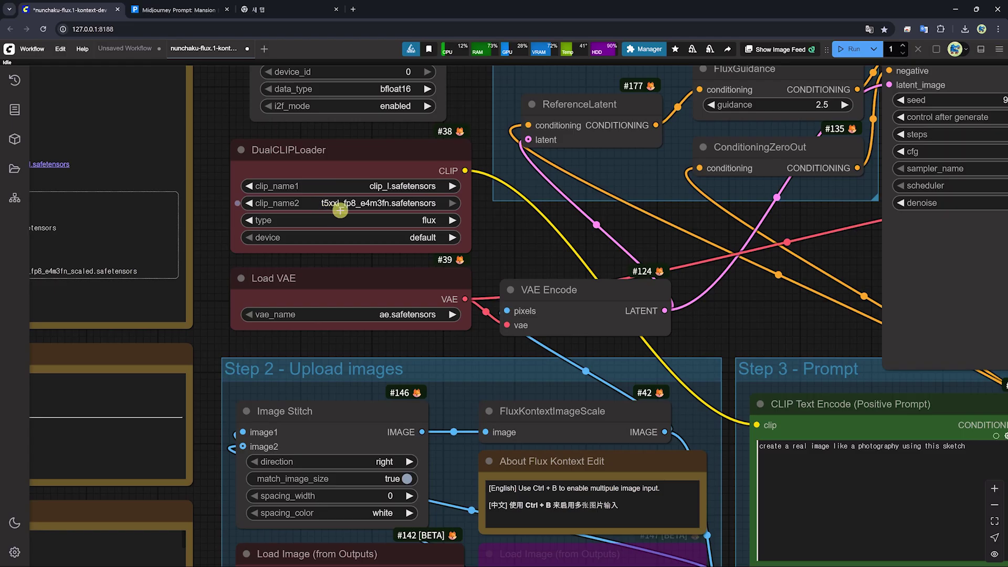
{"action": "left_click", "coordinate": [370, 204]}
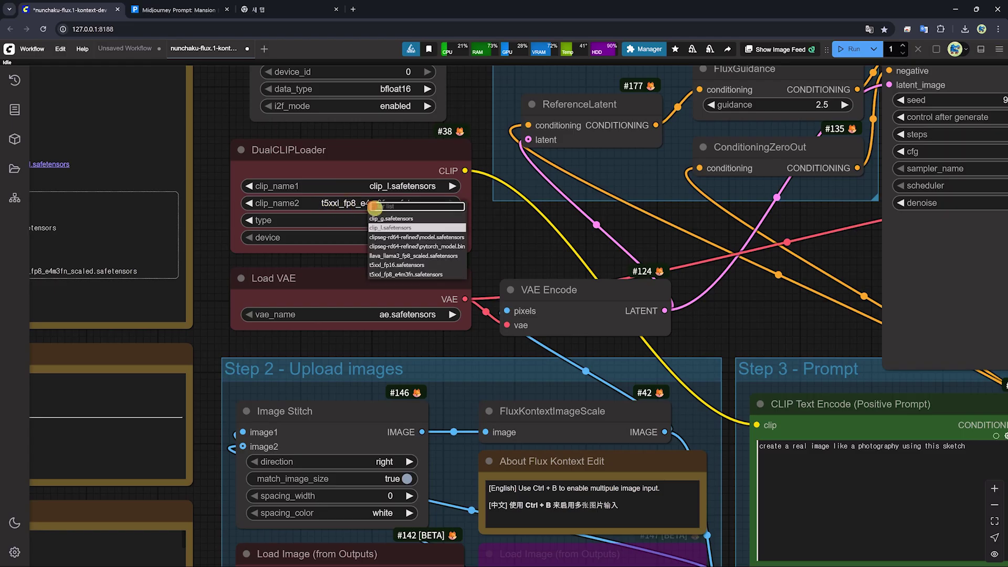
{"action": "left_click", "coordinate": [403, 265]}
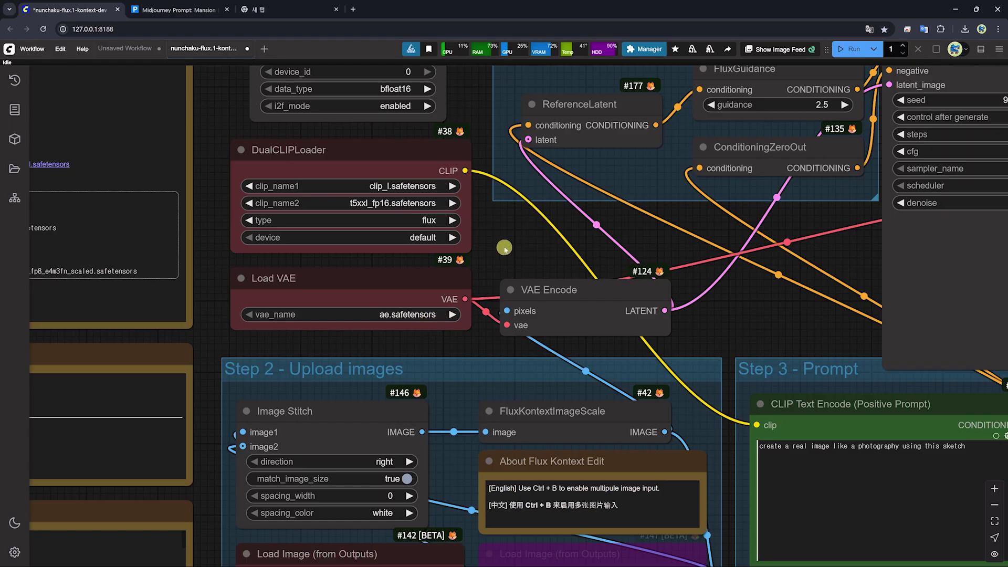
Choose Nunchaku\svdq-int4_r32-flux.1-kontext-dev.safetensors as the model in the Nunchaku FLUX DiT Loader.
{"action": "scroll", "coordinate": [504, 242], "scroll_direction": "up", "scroll_amount": 5}
{"action": "left_click", "coordinate": [291, 229]}
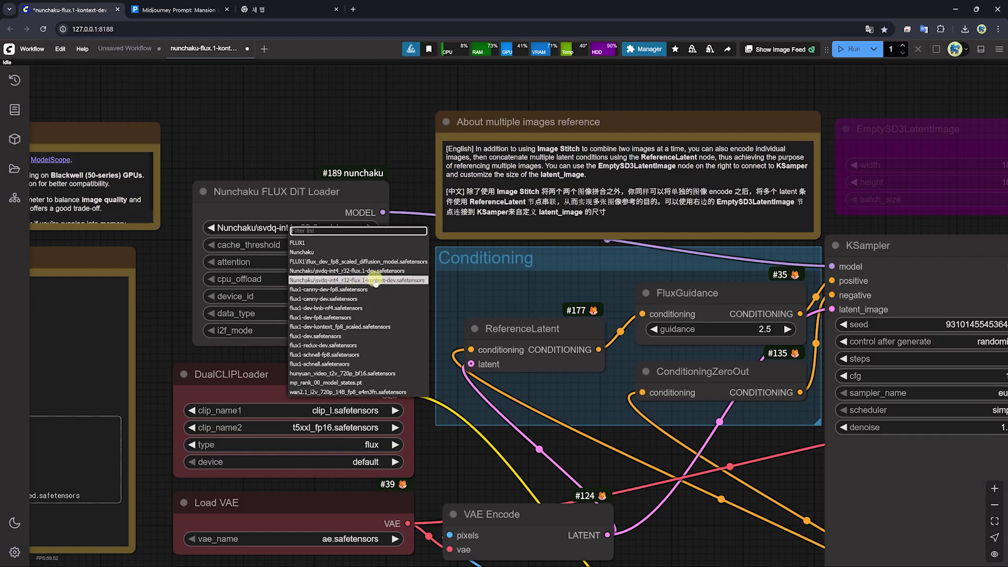
{"action": "left_click", "coordinate": [396, 283]}
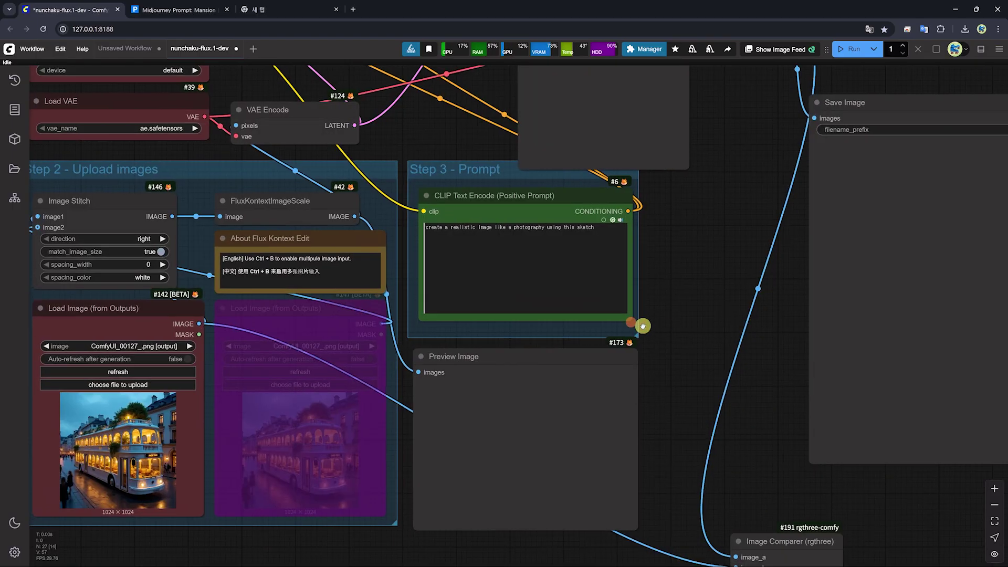
Upload the kitchen sketch 9604beedb09000a60df14019f689e496.jpg from the 250704_Comfy_Nunchaku_kontext folder into the active Load Image (from Outputs) node.
{"action": "scroll", "coordinate": [651, 321], "scroll_direction": "left", "scroll_amount": 3}
{"action": "scroll", "coordinate": [641, 311], "scroll_direction": "up", "scroll_amount": 4}
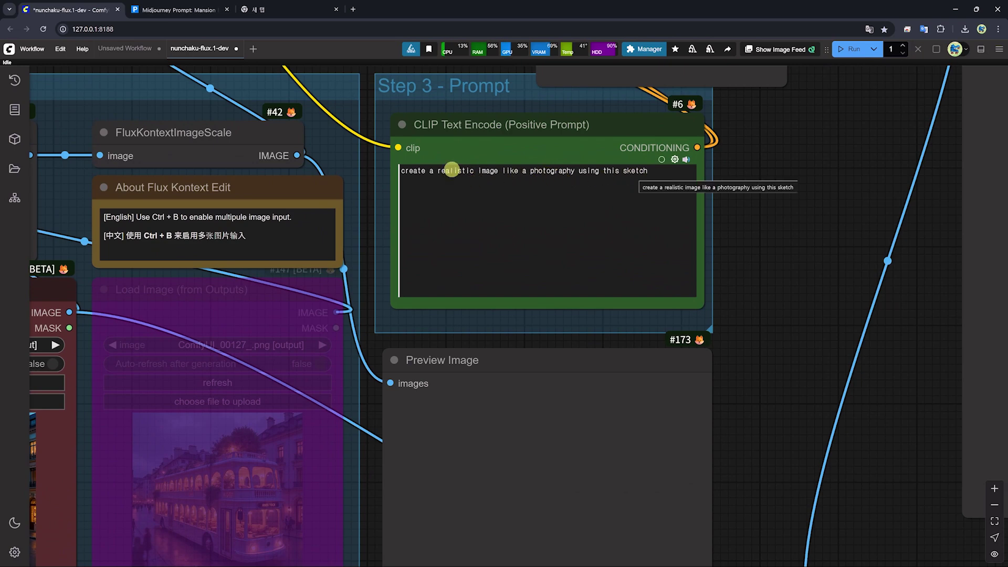
{"action": "scroll", "coordinate": [803, 331], "scroll_direction": "left", "scroll_amount": 5}
{"action": "scroll", "coordinate": [803, 331], "scroll_direction": "down", "scroll_amount": 2}
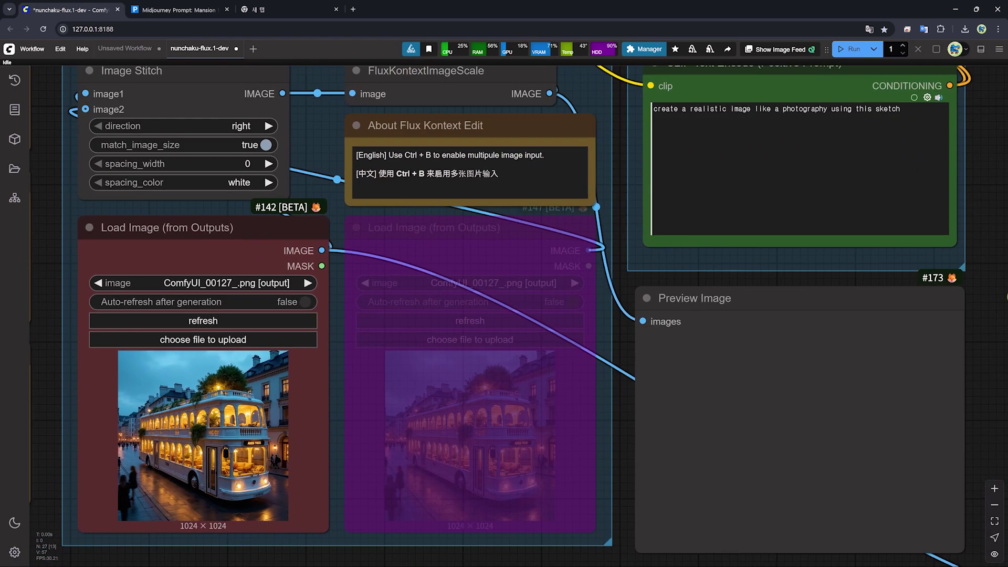
{"action": "left_click", "coordinate": [202, 339]}
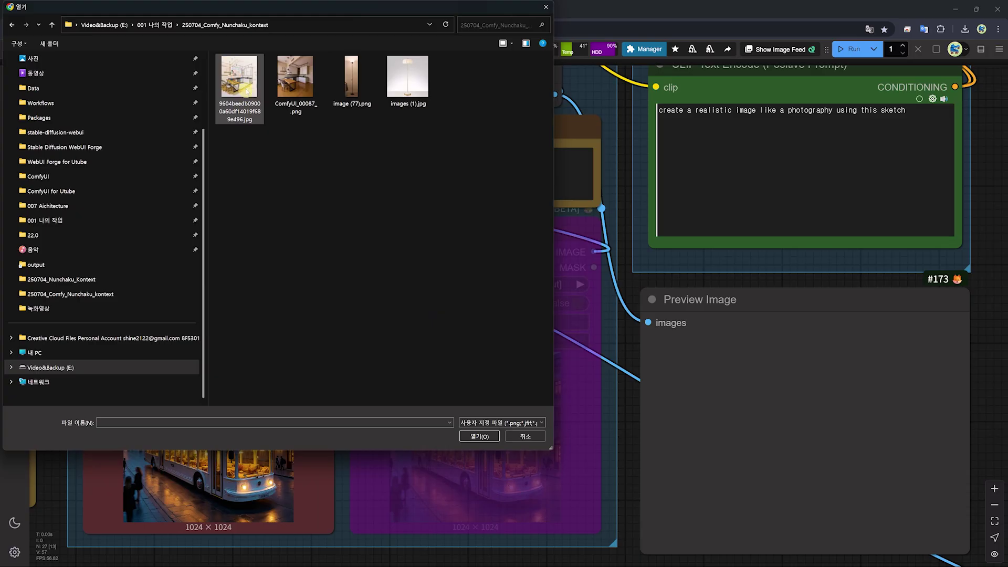
{"action": "double_click", "coordinate": [247, 91]}
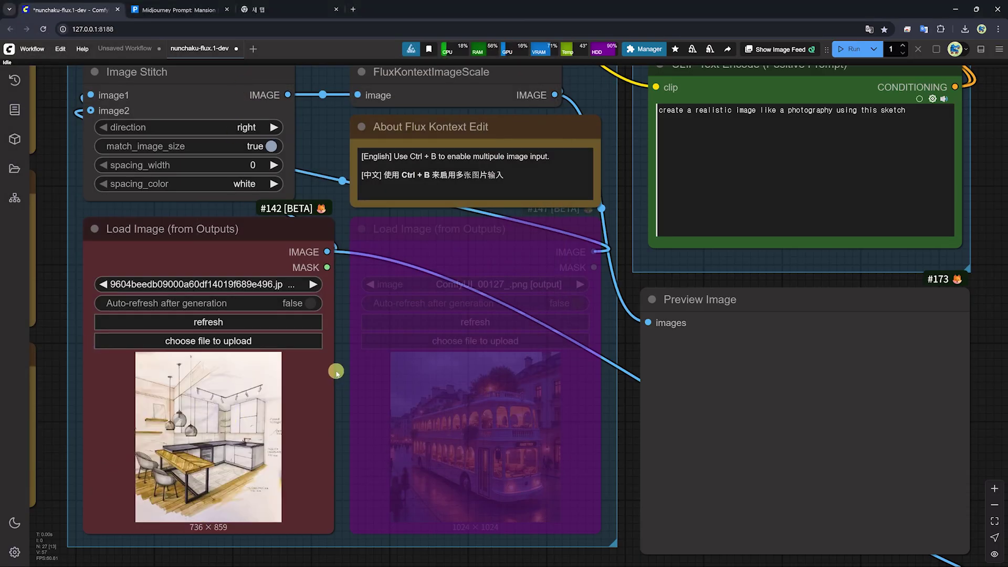
{"action": "scroll", "coordinate": [604, 491], "scroll_direction": "down", "scroll_amount": 1}
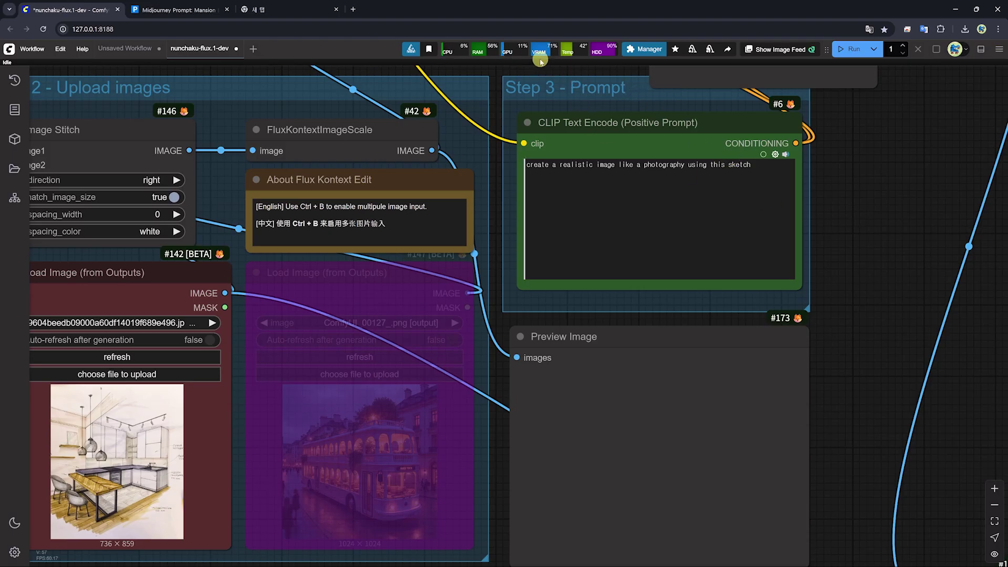
Clear the loaded models and the node cache, and time a run of the Kontext workflow in the Stability Matrix console.
{"action": "left_click", "coordinate": [691, 52]}
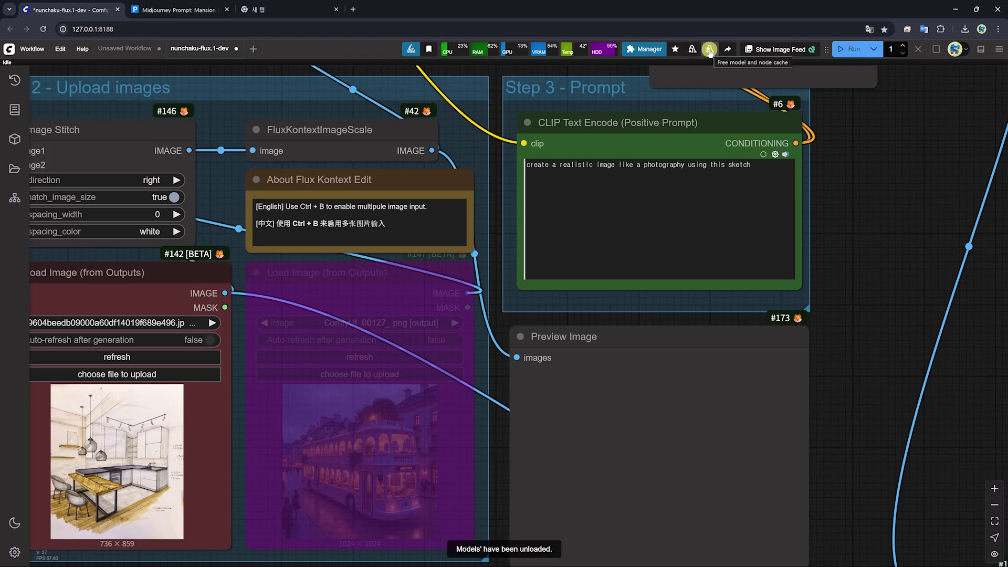
{"action": "left_click", "coordinate": [709, 51]}
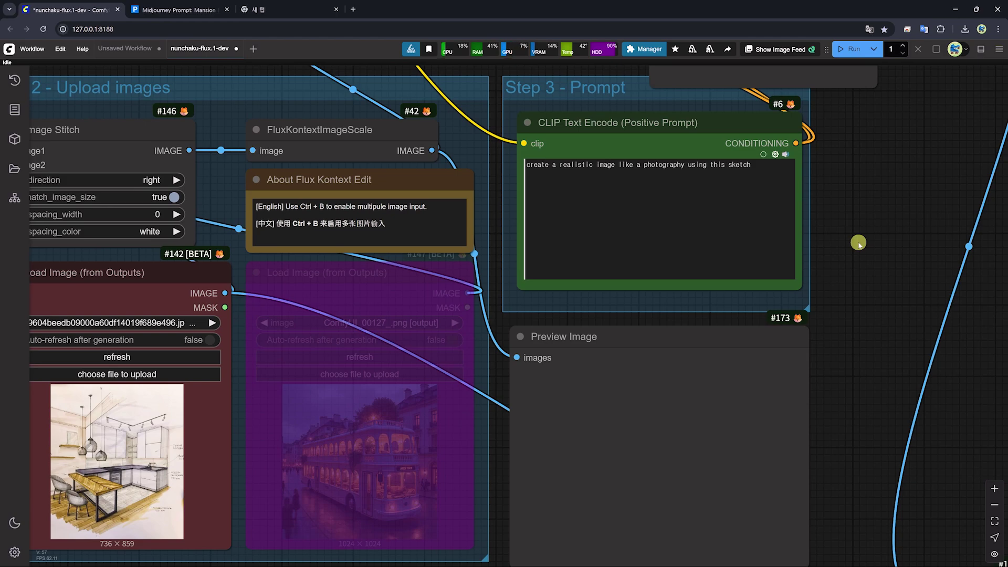
{"action": "key", "text": "."}
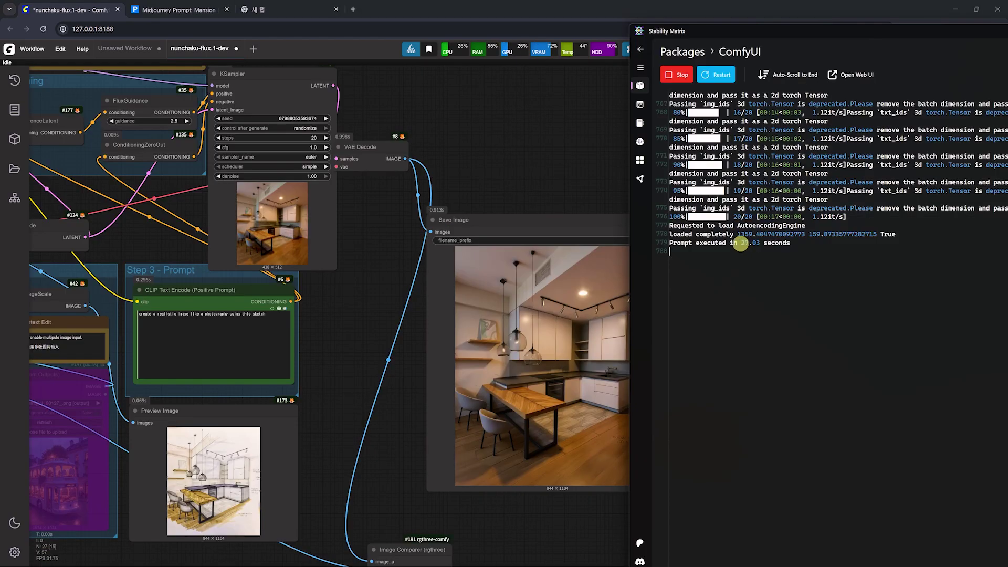
{"action": "left_click_drag", "start_coordinate": [740, 243], "coordinate": [758, 243]}
Examine the generated kitchen image's walls and floor in ComfyUI and compare them with the source sketch.
{"action": "left_click", "coordinate": [583, 198]}
{"action": "scroll", "coordinate": [613, 252], "scroll_direction": "up", "scroll_amount": 8}
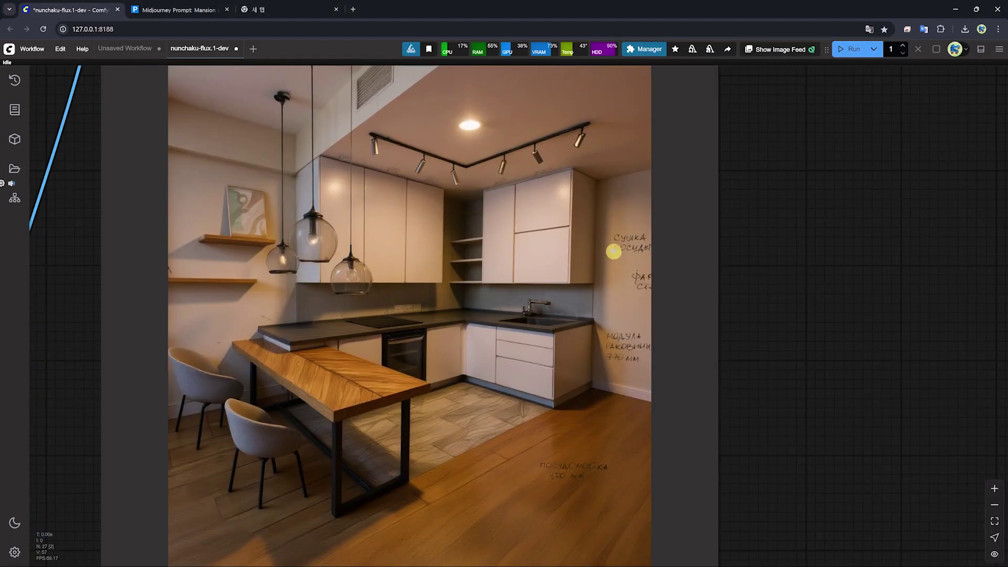
{"action": "scroll", "coordinate": [635, 352], "scroll_direction": "down", "scroll_amount": 5}
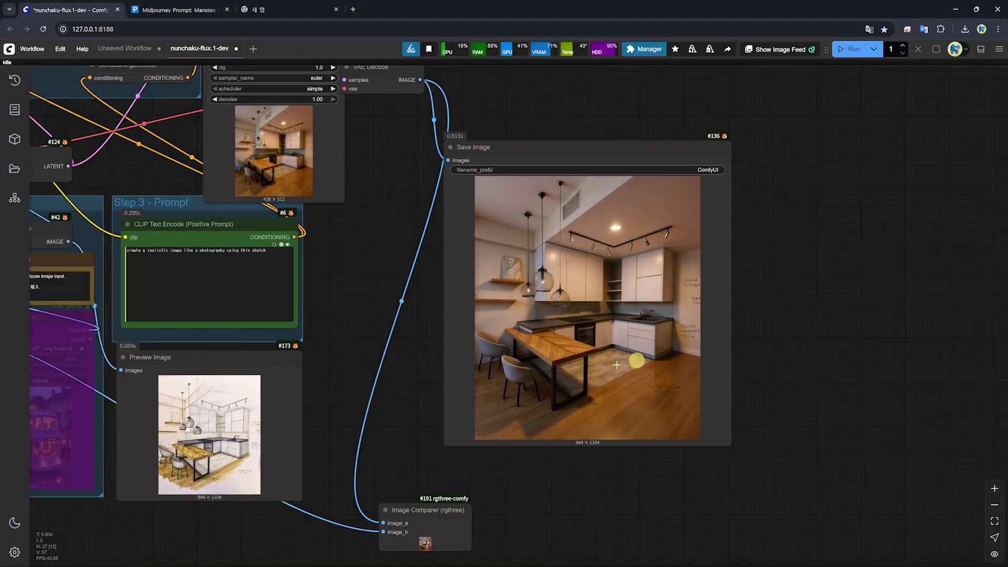
{"action": "left_click_drag", "start_coordinate": [636, 351], "coordinate": [651, 197]}
{"action": "scroll", "coordinate": [279, 319], "scroll_direction": "up", "scroll_amount": 3}
{"action": "scroll", "coordinate": [278, 318], "scroll_direction": "up", "scroll_amount": 4}
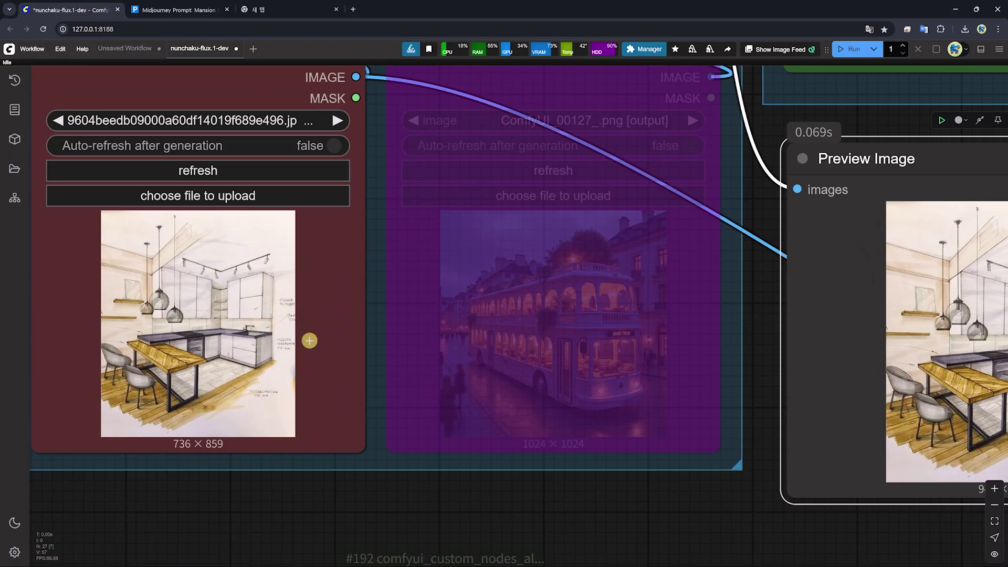
Append ". remove the texts" to the prompt in the CLIP Text Encode (Positive Prompt) node.
{"action": "scroll", "coordinate": [450, 508], "scroll_direction": "down", "scroll_amount": 5}
{"action": "left_click", "coordinate": [519, 267]}
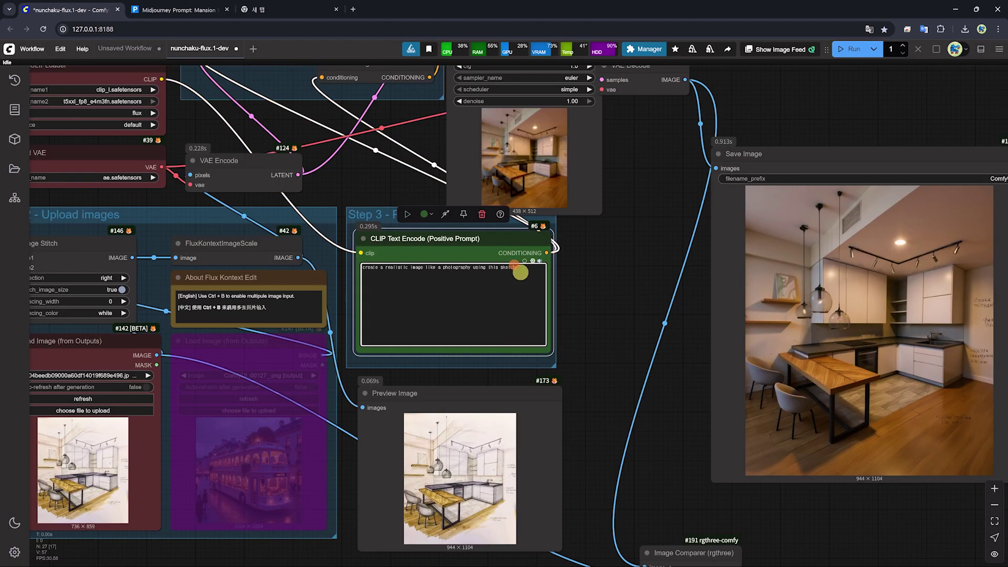
{"action": "type", "text": ". remove the texts"}
{"action": "scroll", "coordinate": [521, 268], "scroll_direction": "up", "scroll_amount": 5}
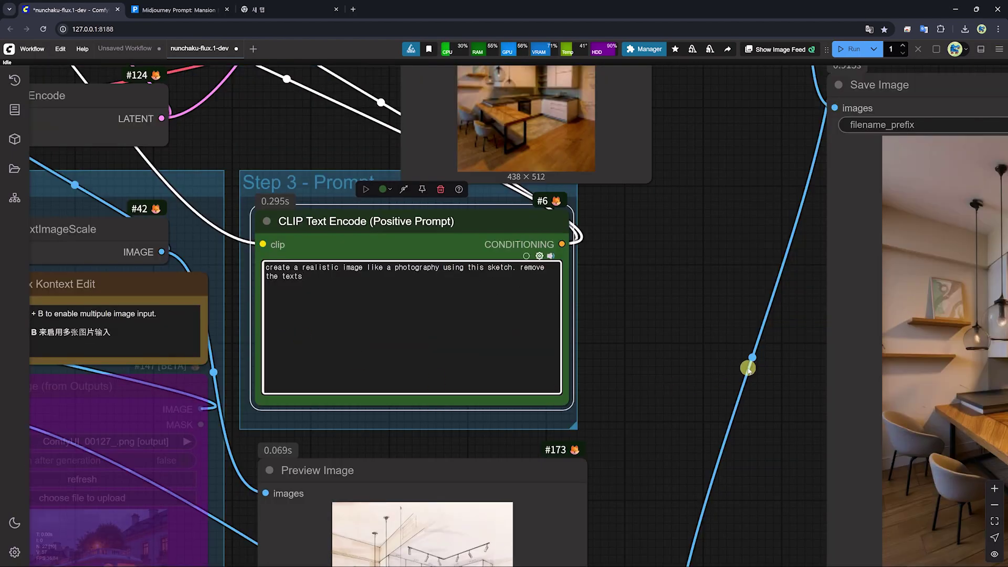
Run the Kontext workflow with the extended prompt and check its execution time in the Stability Matrix console.
{"action": "left_click", "coordinate": [849, 59]}
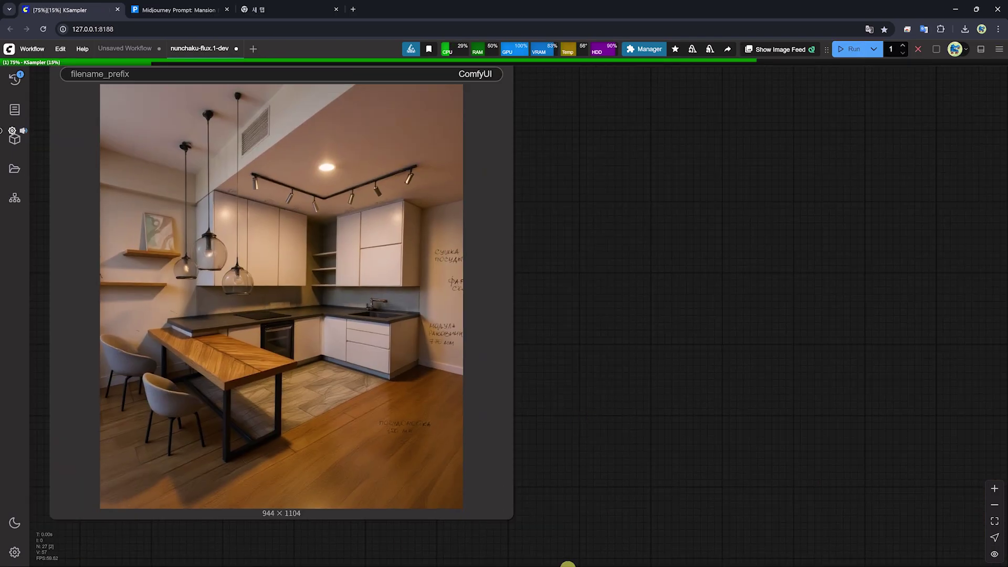
{"action": "left_click", "coordinate": [567, 563]}
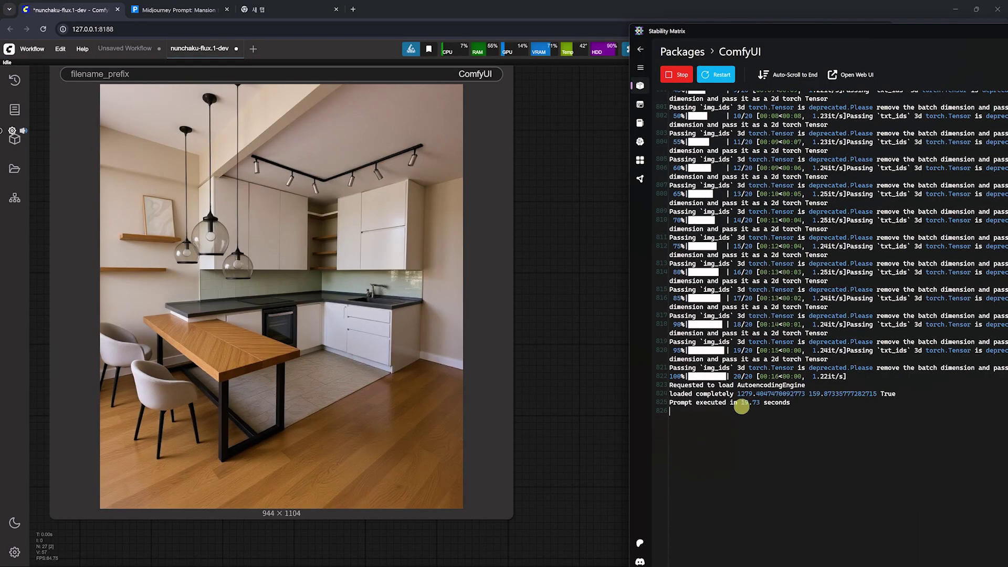
{"action": "left_click_drag", "start_coordinate": [741, 406], "coordinate": [756, 403]}
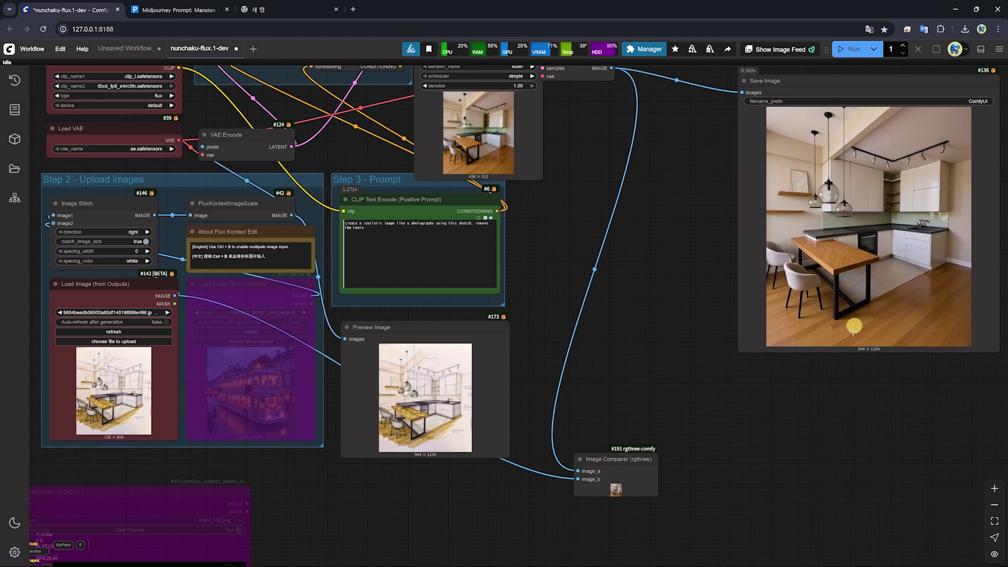
Copy the generated kitchen image from the Save Image node into the first Load Image (from Outputs) node through the clipspace.
{"action": "right_click", "coordinate": [863, 270]}
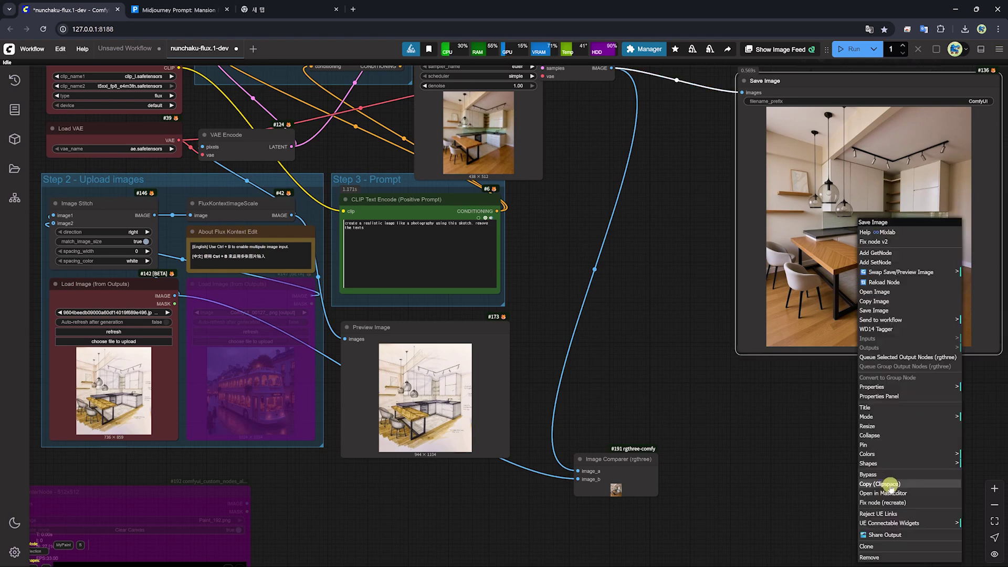
{"action": "left_click", "coordinate": [891, 485]}
{"action": "right_click", "coordinate": [122, 379]}
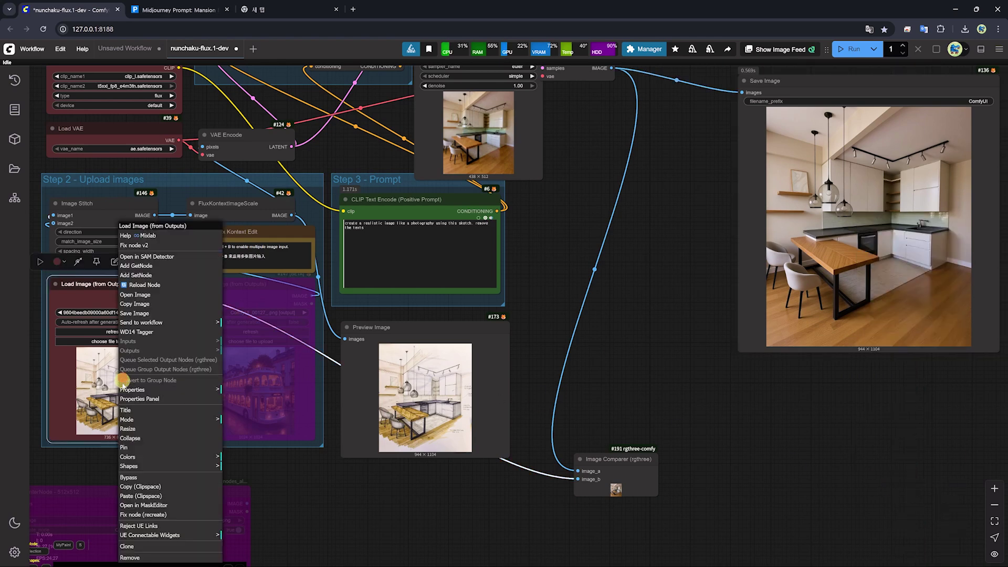
{"action": "left_click", "coordinate": [146, 496]}
Enable the bypassed second Load Image (from Outputs) node and load the floor lamp picture images (1).jpg into it.
{"action": "scroll", "coordinate": [149, 471], "scroll_direction": "up", "scroll_amount": 6}
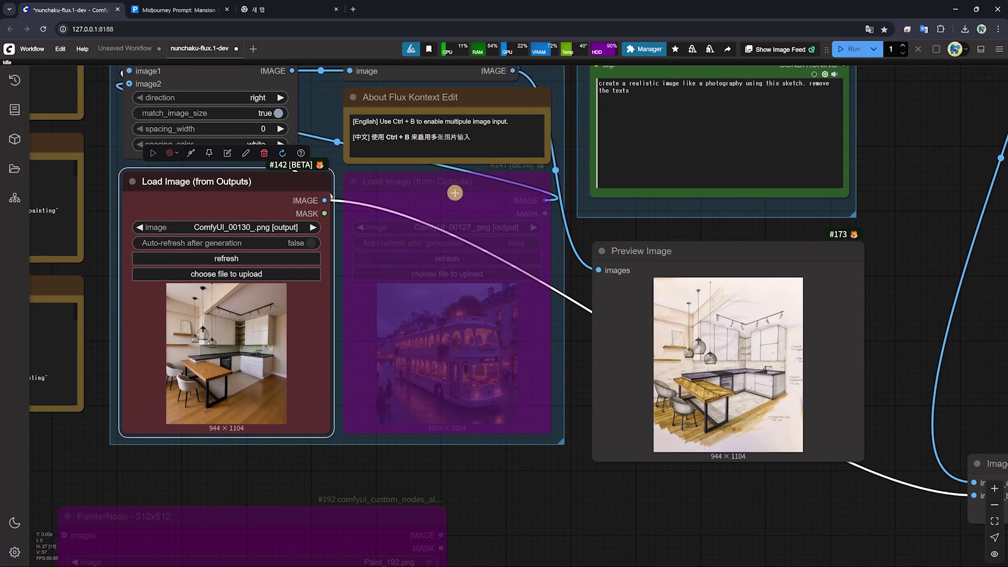
{"action": "left_click", "coordinate": [428, 187]}
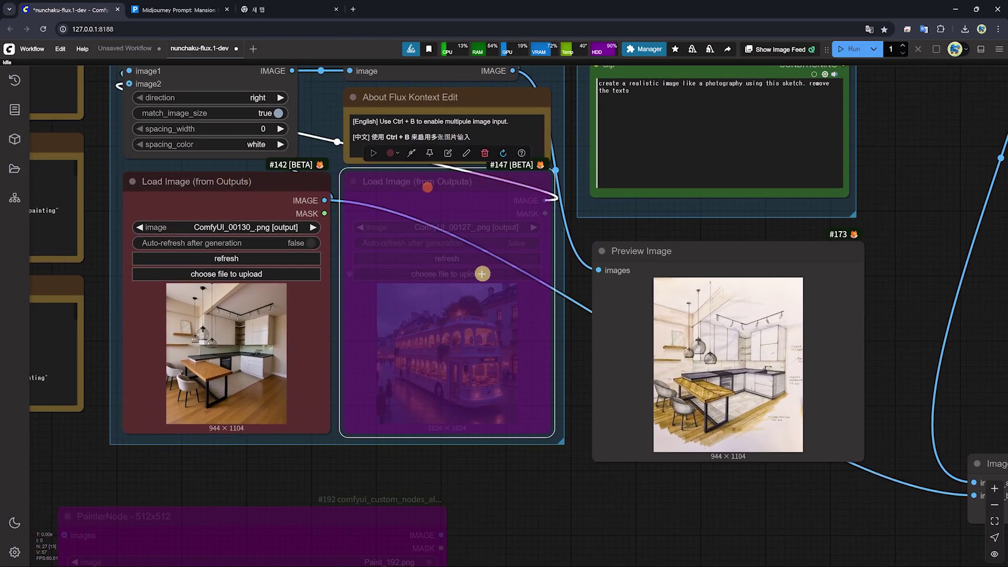
{"action": "key", "text": "ctrl+b"}
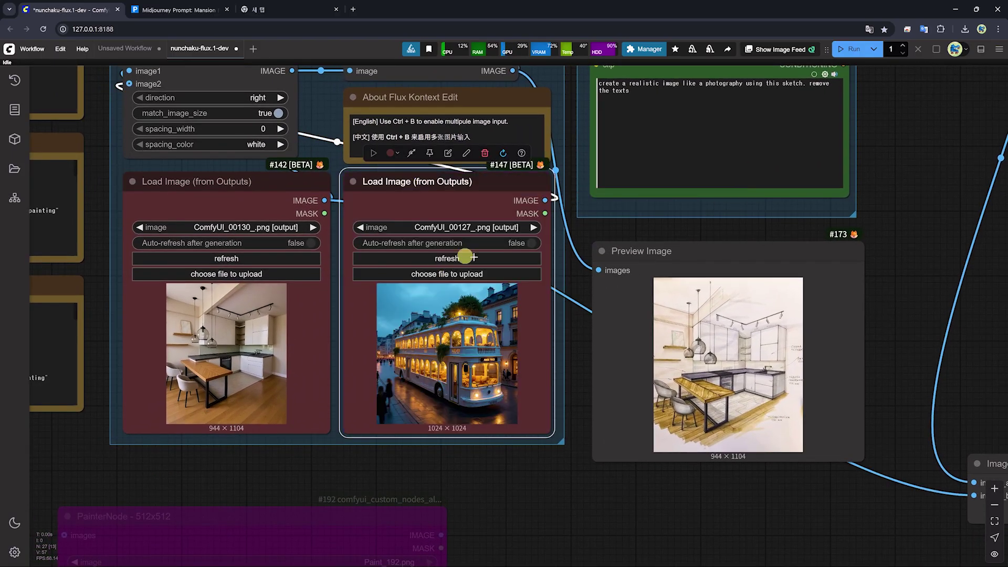
{"action": "left_click", "coordinate": [451, 274]}
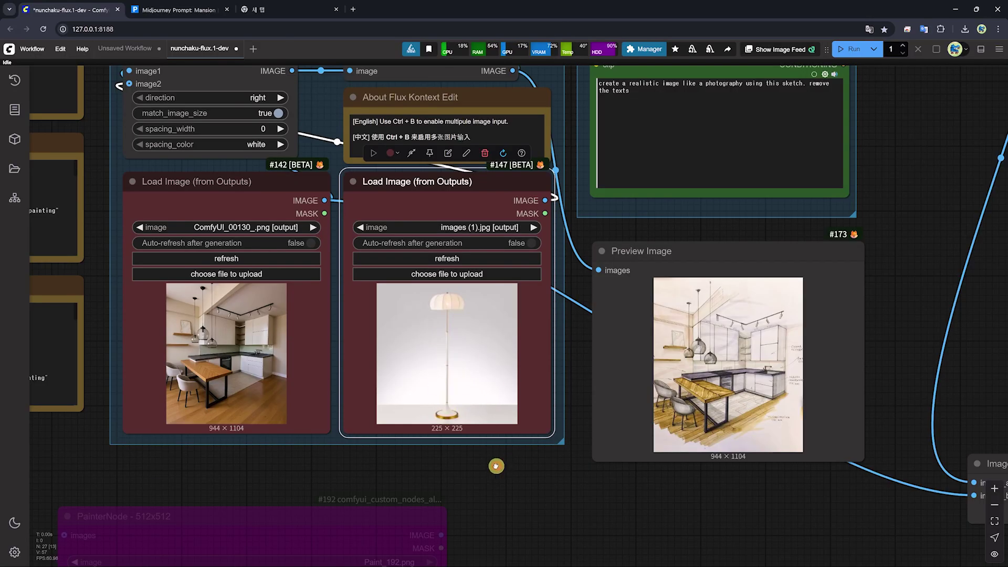
{"action": "left_click_drag", "start_coordinate": [496, 465], "coordinate": [471, 473]}
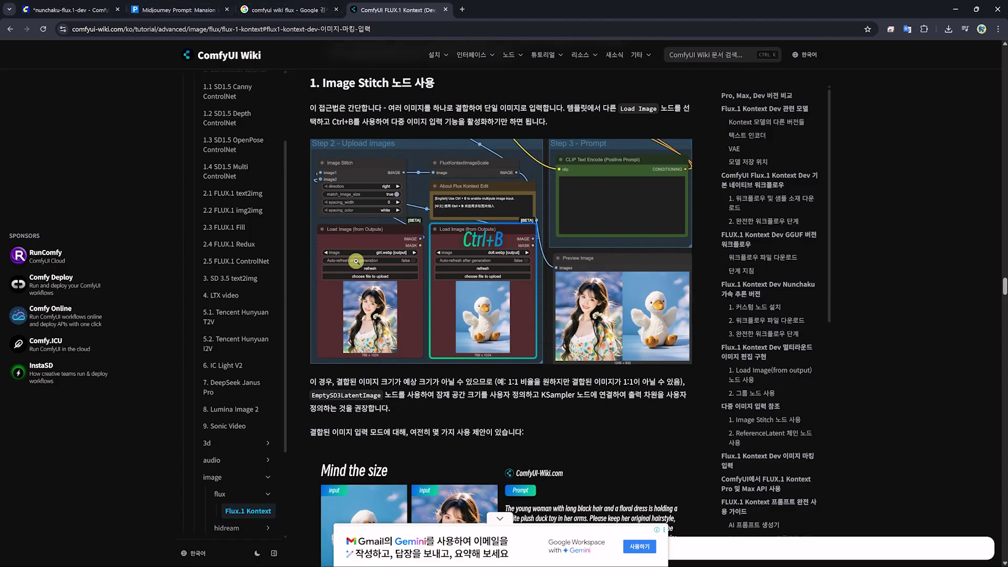
Read the ComfyUI Wiki section on combining multiple input images with the Image Stitch node, including its image size advice.
{"action": "scroll", "coordinate": [355, 261], "scroll_direction": "up", "scroll_amount": 6}
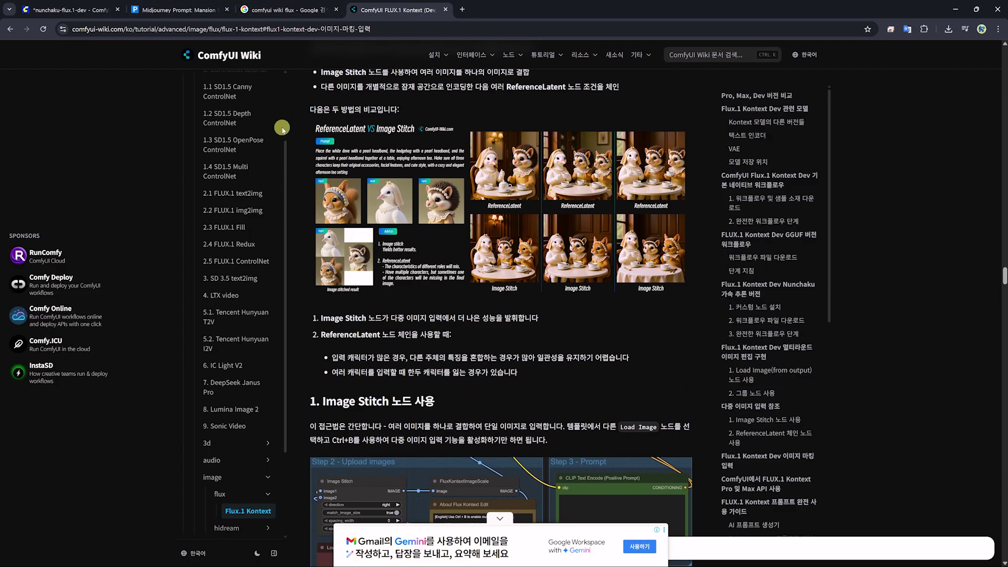
{"action": "left_click_drag", "start_coordinate": [493, 397], "coordinate": [331, 353]}
{"action": "scroll", "coordinate": [440, 376], "scroll_direction": "down", "scroll_amount": 5}
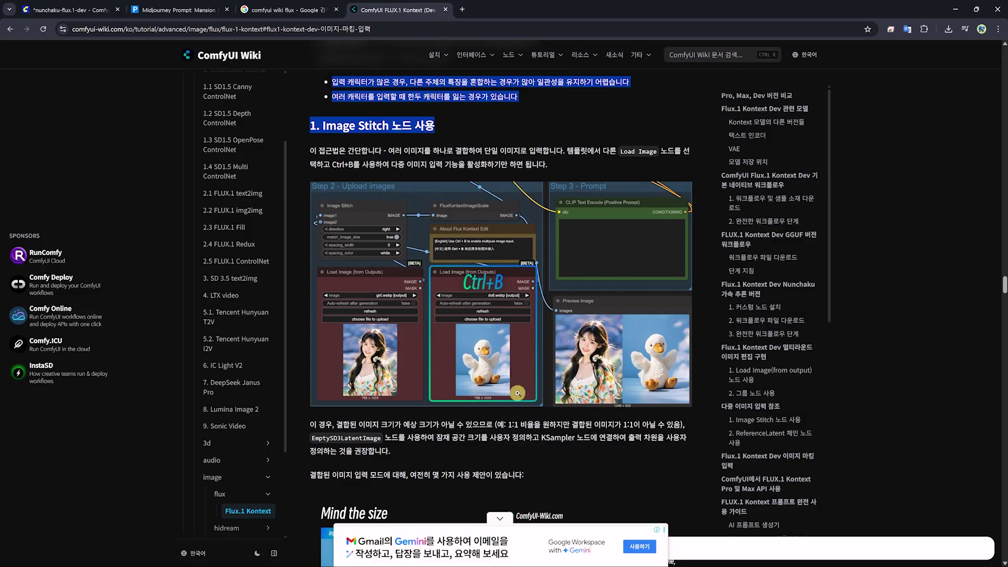
{"action": "scroll", "coordinate": [518, 393], "scroll_direction": "down", "scroll_amount": 8}
{"action": "scroll", "coordinate": [574, 286], "scroll_direction": "up", "scroll_amount": 5}
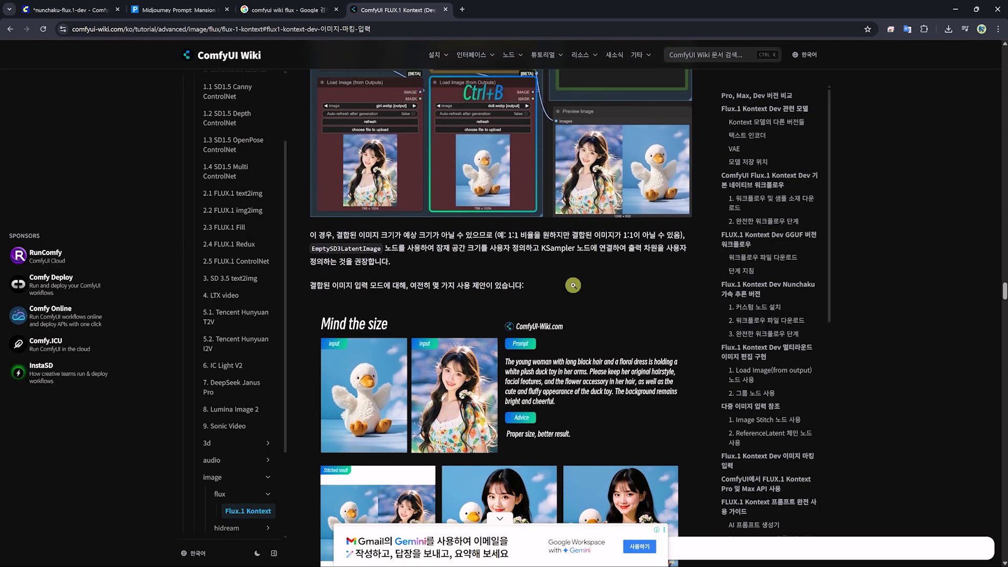
{"action": "left_click_drag", "start_coordinate": [336, 286], "coordinate": [590, 300]}
{"action": "left_click", "coordinate": [323, 301]}
{"action": "left_click", "coordinate": [541, 302]}
Study the ComfyUI Wiki section on marking input images for Flux.1 Kontext Dev and its red-box and mask inpainting examples.
{"action": "scroll", "coordinate": [590, 324], "scroll_direction": "down", "scroll_amount": 10}
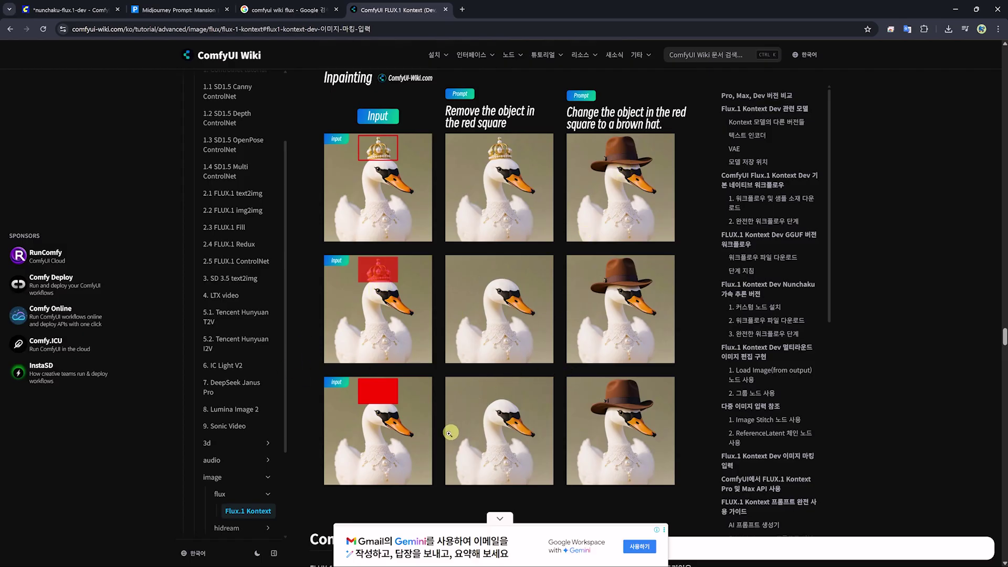
{"action": "scroll", "coordinate": [585, 399], "scroll_direction": "down", "scroll_amount": 2}
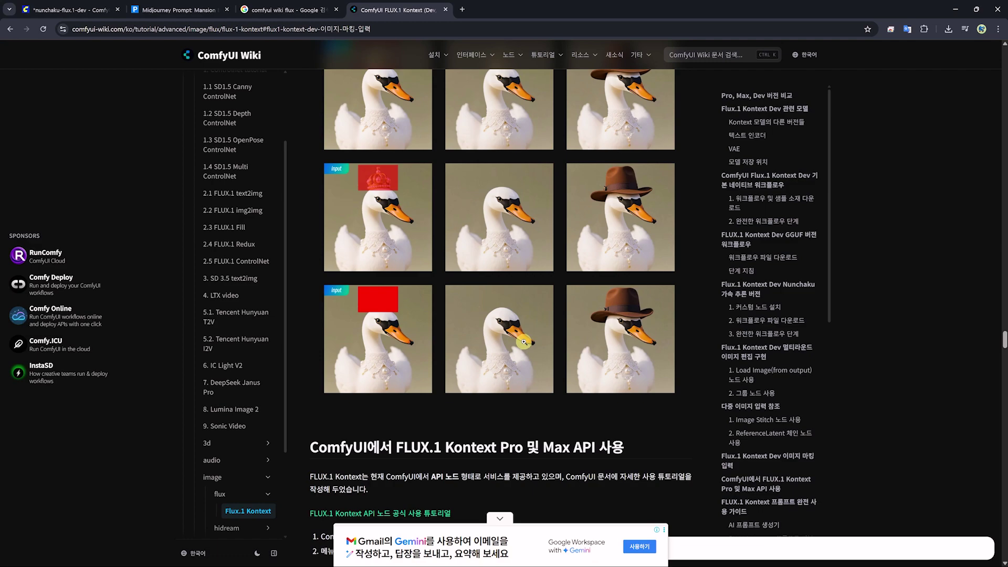
{"action": "scroll", "coordinate": [524, 341], "scroll_direction": "up", "scroll_amount": 15}
{"action": "scroll", "coordinate": [523, 248], "scroll_direction": "down", "scroll_amount": 10}
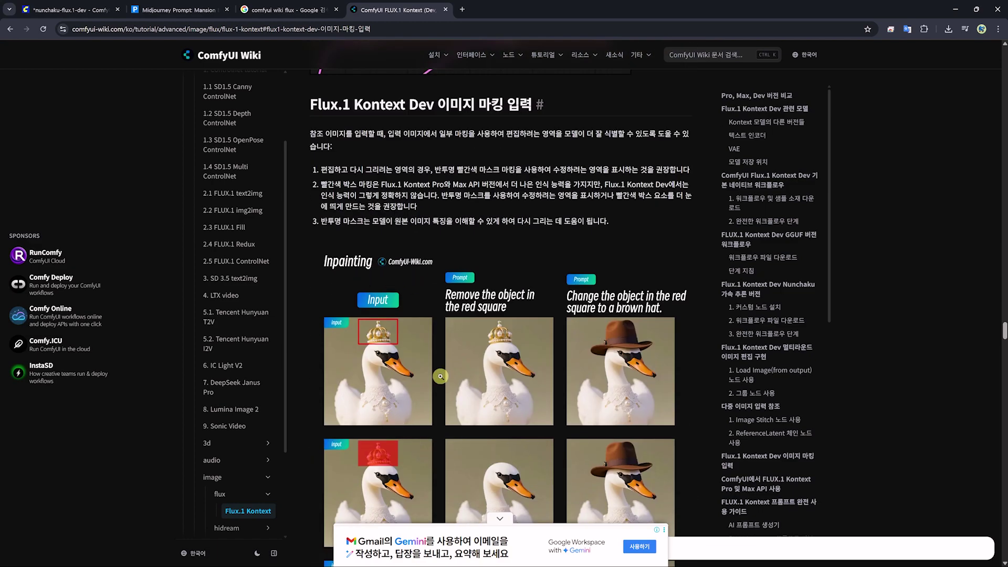
Return to the ComfyUI workflow and enable the bypassed PainterNode below the image upload group.
{"action": "left_click", "coordinate": [68, 10]}
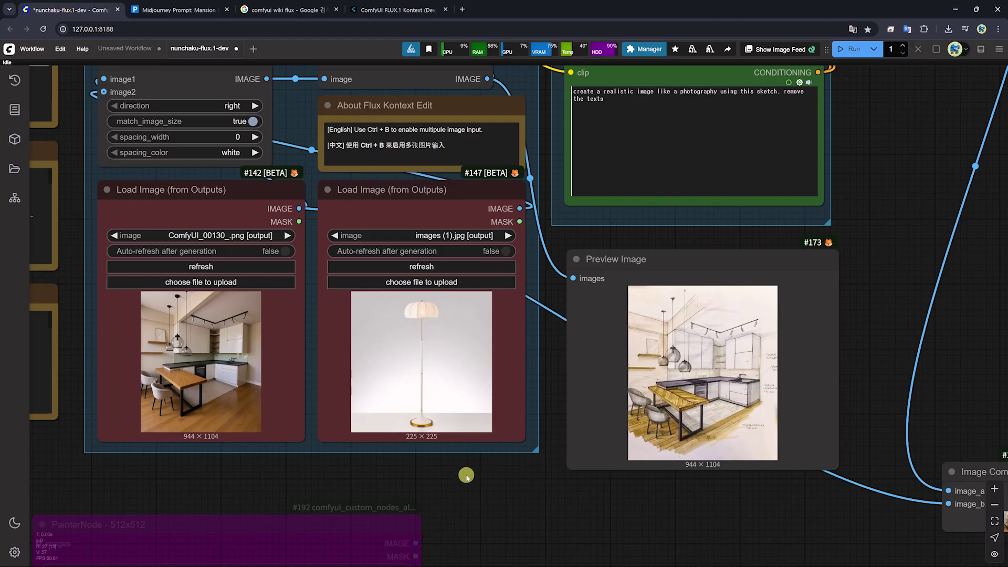
{"action": "scroll", "coordinate": [466, 476], "scroll_direction": "down", "scroll_amount": 3}
{"action": "left_click", "coordinate": [360, 289]}
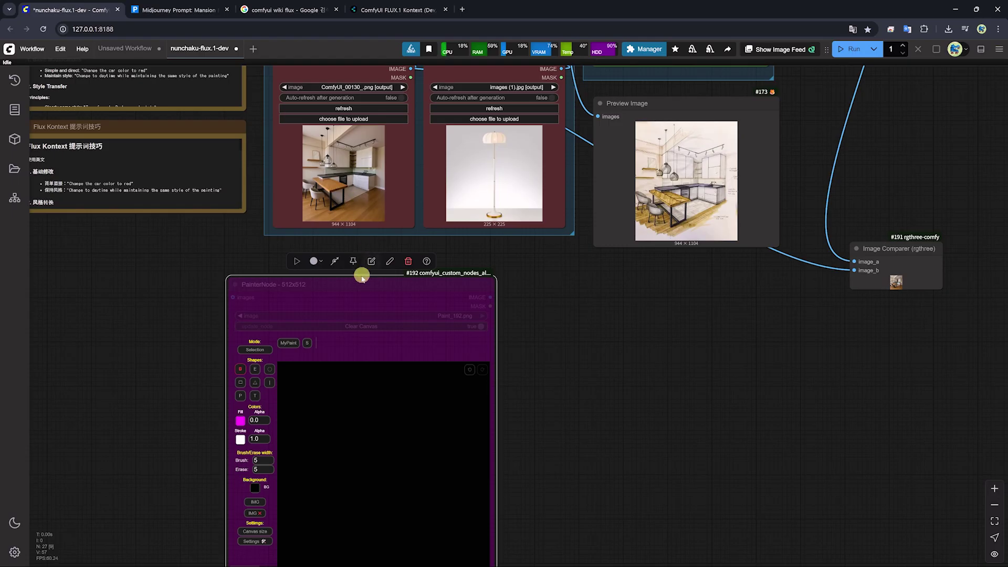
{"action": "key", "text": "ctrl+b"}
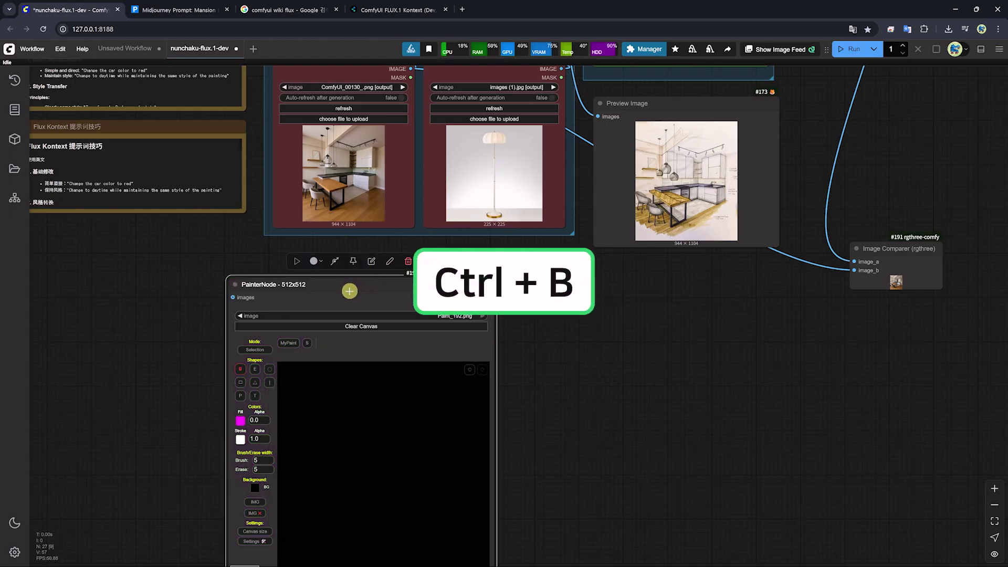
{"action": "scroll", "coordinate": [305, 378], "scroll_direction": "down", "scroll_amount": 1}
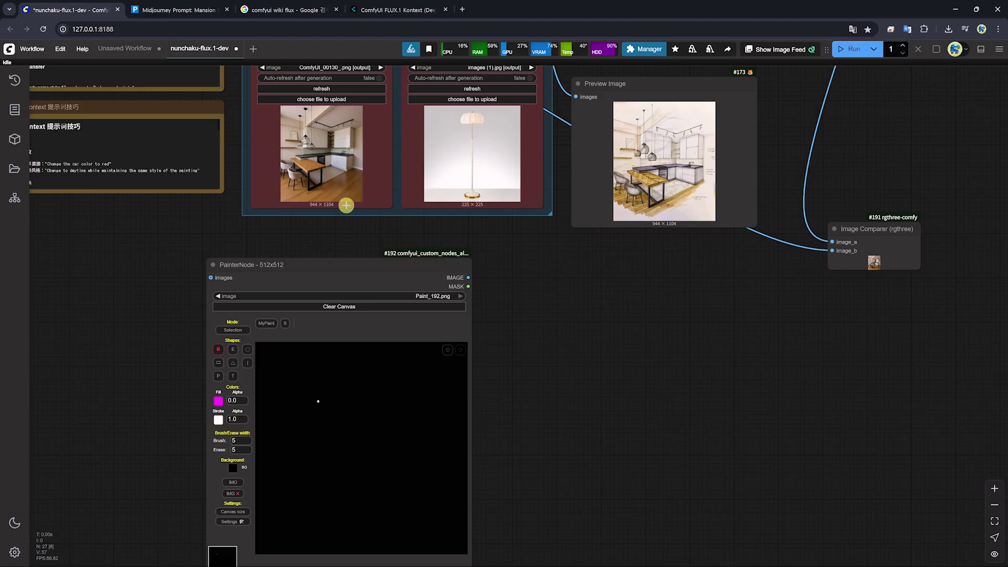
Save the loaded kitchen image as ComfyUI_00130_.png and set it as the PainterNode's background, matching the canvas size to the image.
{"action": "right_click", "coordinate": [323, 138]}
{"action": "left_click", "coordinate": [353, 228]}
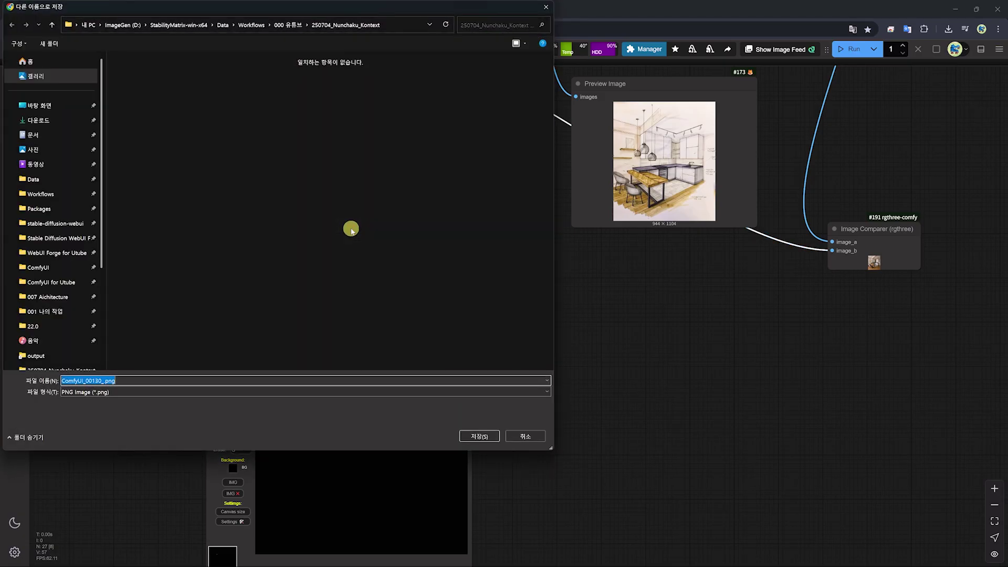
{"action": "left_click", "coordinate": [479, 438]}
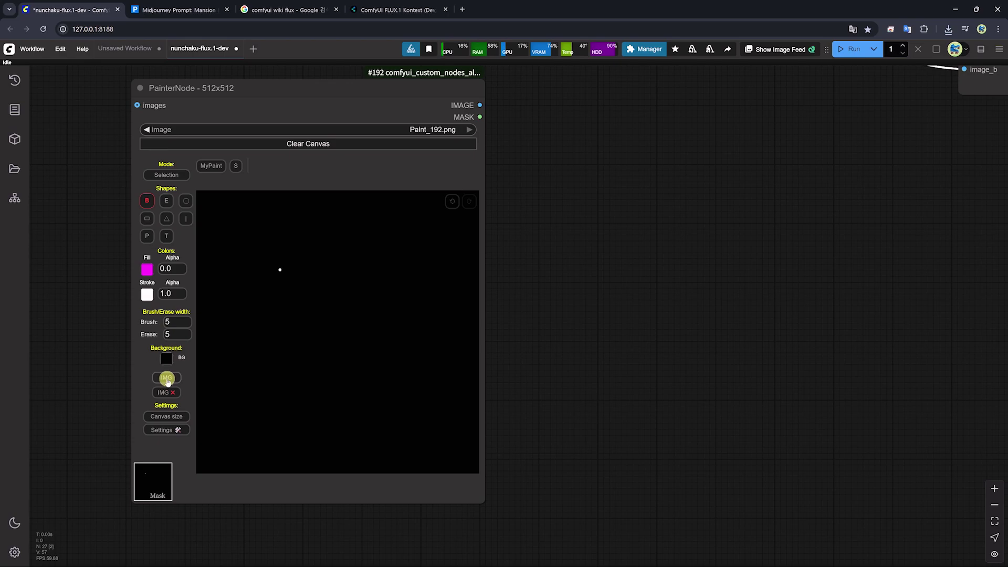
{"action": "left_click", "coordinate": [167, 378]}
{"action": "double_click", "coordinate": [214, 124]}
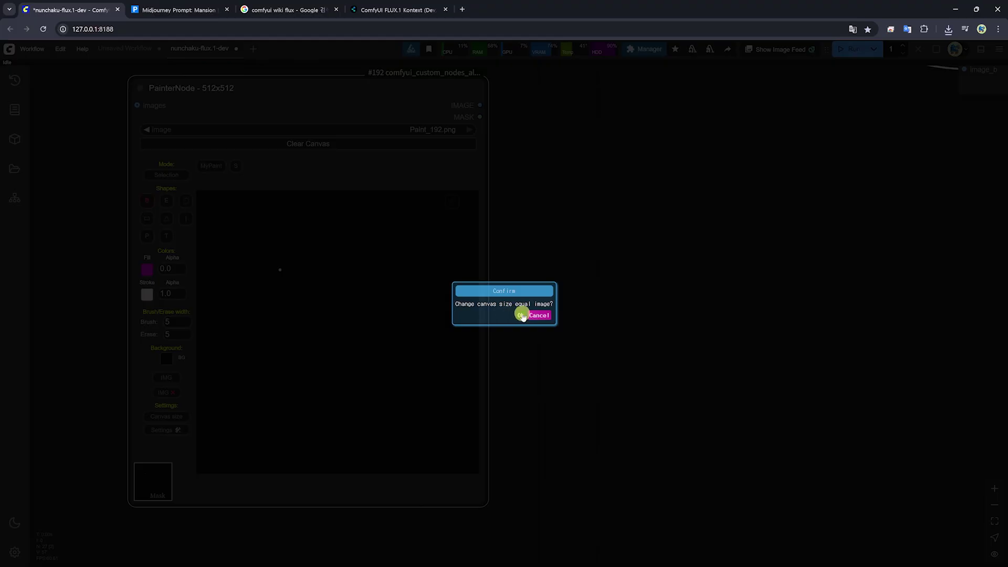
{"action": "left_click", "coordinate": [517, 315]}
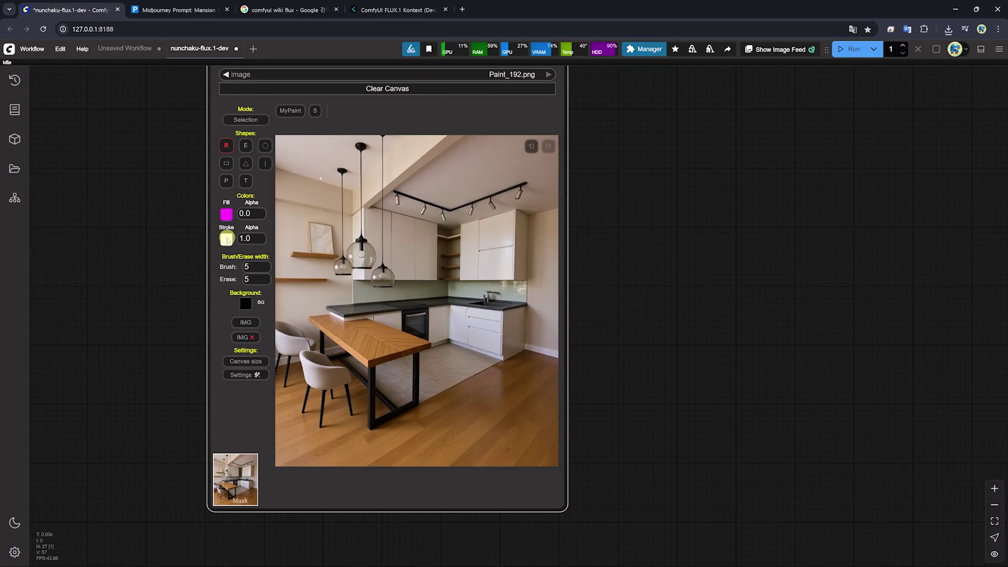
Set the PainterNode's stroke colour to red and draw a tall rectangle from the wall cabinets down to the wooden floor.
{"action": "left_click", "coordinate": [226, 240]}
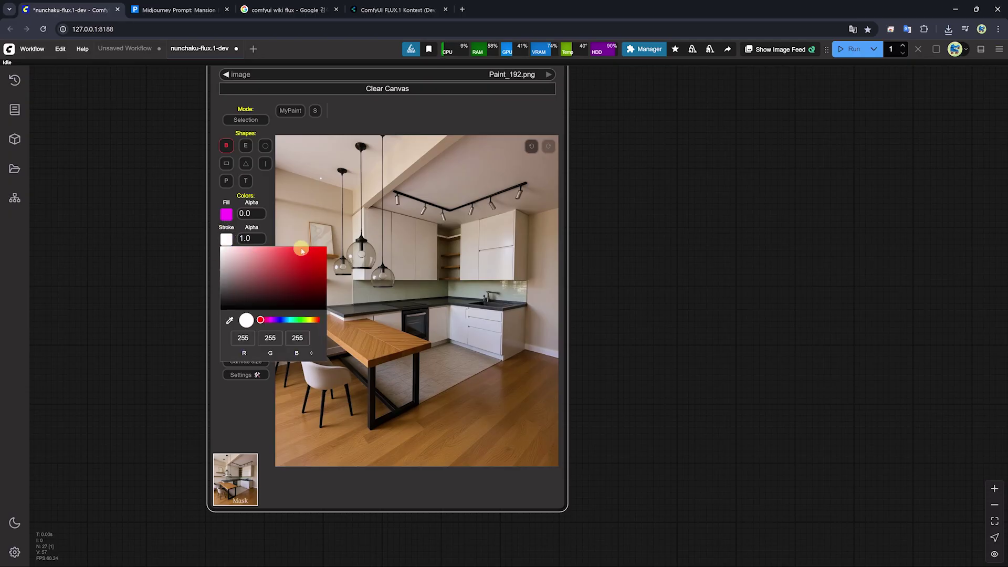
{"action": "left_click_drag", "start_coordinate": [302, 252], "coordinate": [324, 252]}
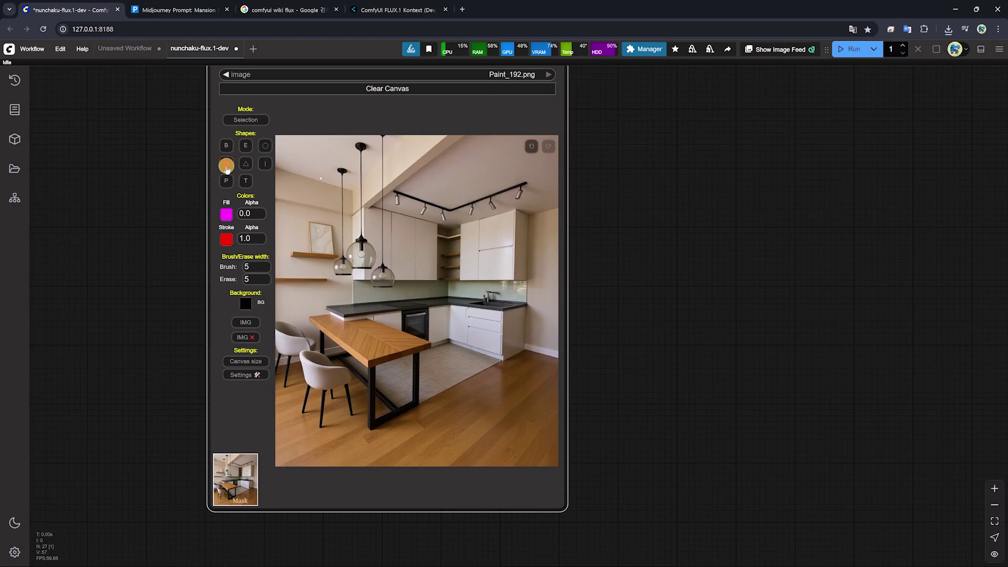
{"action": "left_click", "coordinate": [227, 167]}
{"action": "left_click_drag", "start_coordinate": [387, 225], "coordinate": [466, 450]}
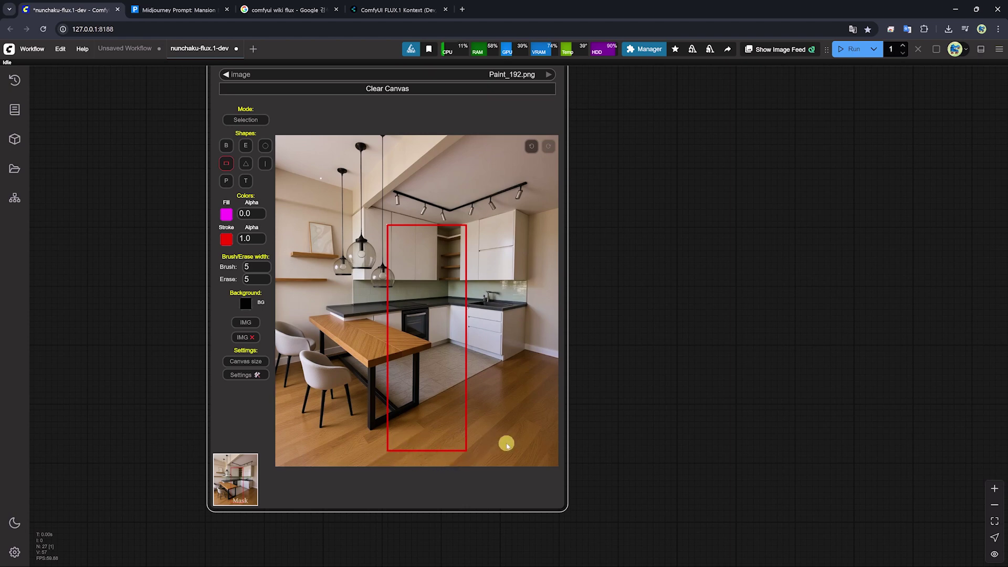
Connect the PainterNode's IMAGE output to the image1 input of the Image Stitch node.
{"action": "scroll", "coordinate": [587, 272], "scroll_direction": "down", "scroll_amount": 4}
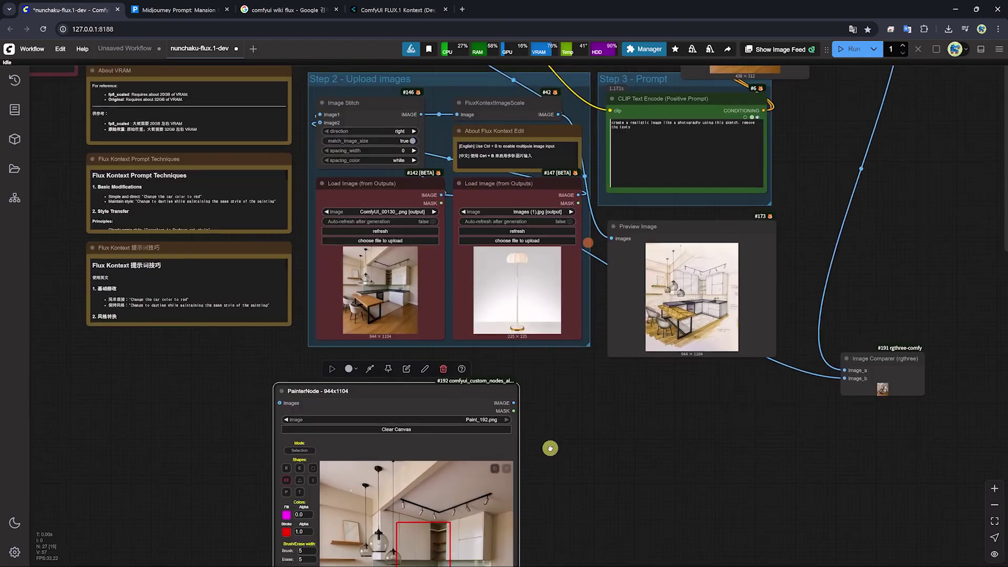
{"action": "mouse_move", "coordinate": [513, 405]}
{"action": "left_mouse_down"}
{"action": "mouse_move", "coordinate": [523, 278]}
{"action": "mouse_move", "coordinate": [278, 126]}
{"action": "mouse_move", "coordinate": [326, 116]}
{"action": "left_mouse_up"}
{"action": "left_click_drag", "start_coordinate": [580, 488], "coordinate": [493, 461]}
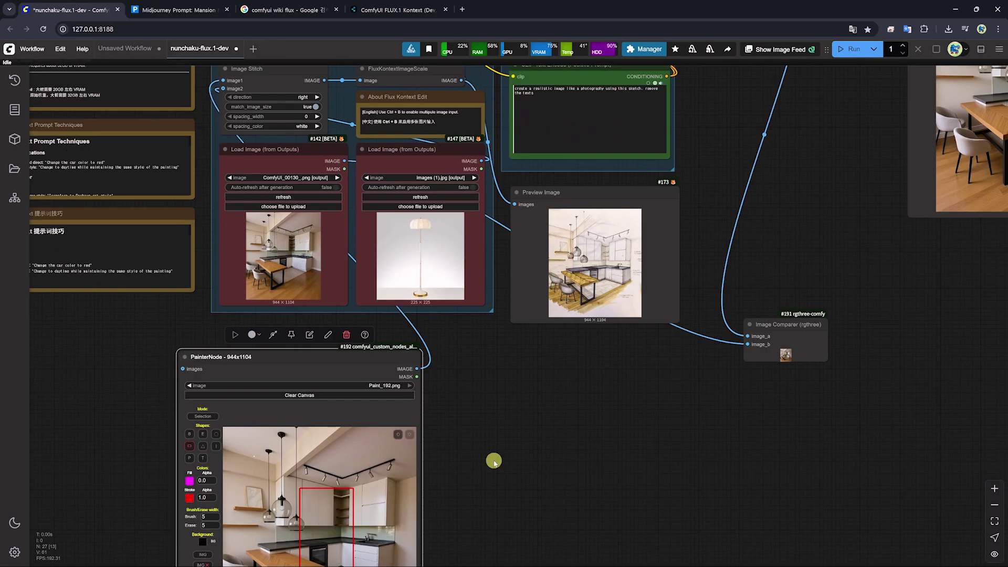
Switch to ChatGPT in a new browser tab and open the Flux.1 Kontext Prompter GPT.
{"action": "key", "text": "ctrl+t"}
{"action": "type", "text": "ch"}
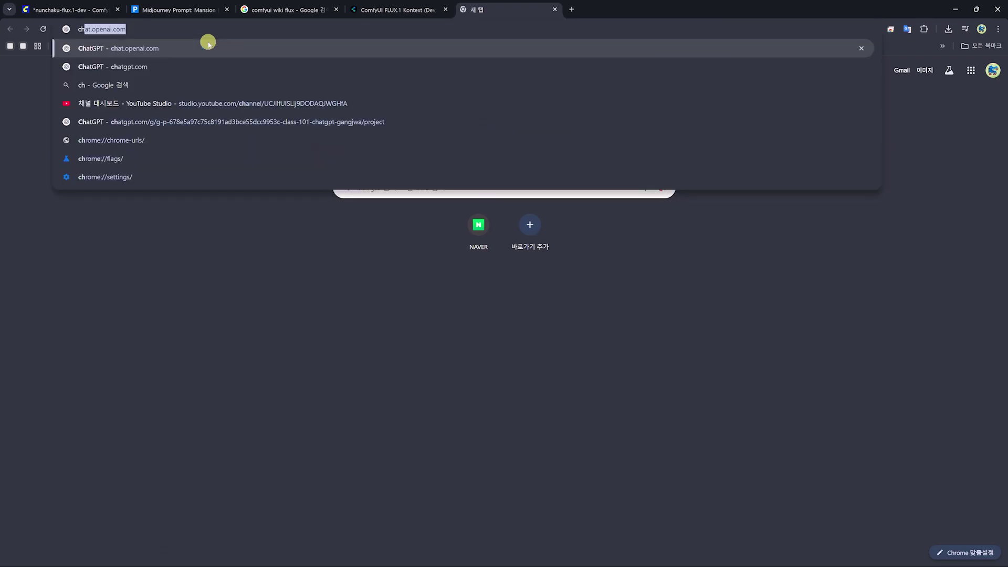
{"action": "key", "text": "Return"}
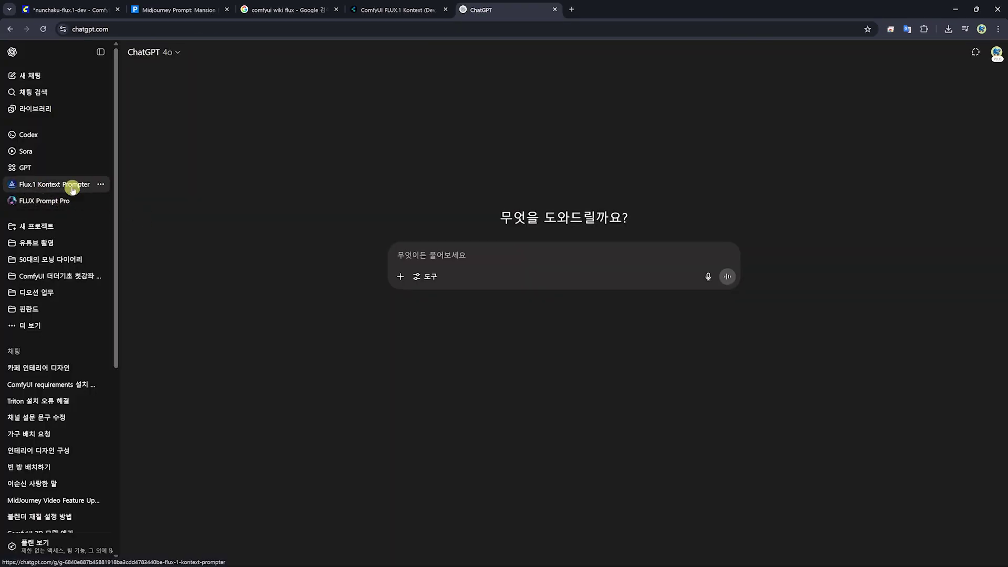
{"action": "left_click", "coordinate": [73, 188]}
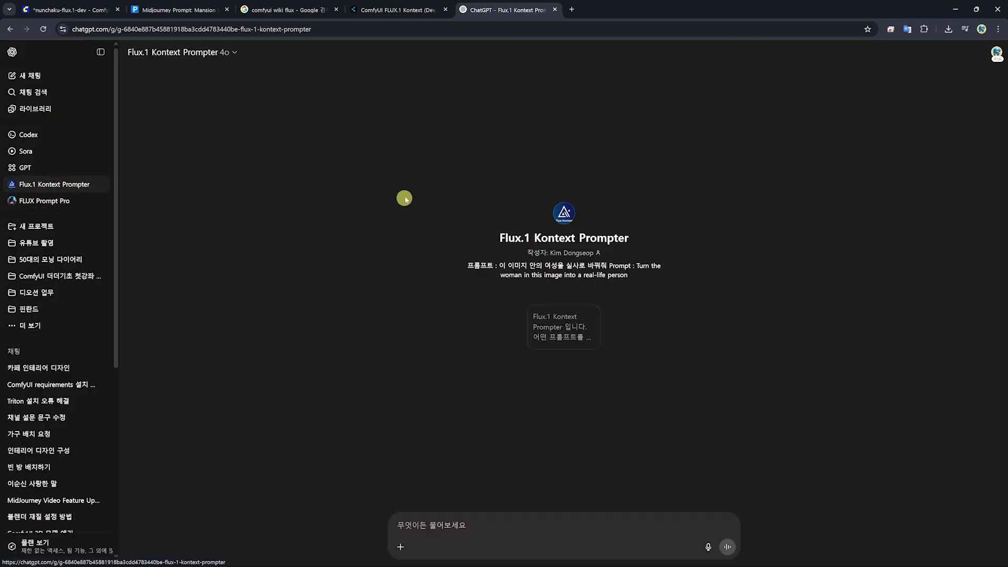
Capture the PainterNode's marked kitchen canvas with the Snipping Tool and paste it into the Flux.1 Kontext Prompter message in ChatGPT.
{"action": "left_click", "coordinate": [81, 10]}
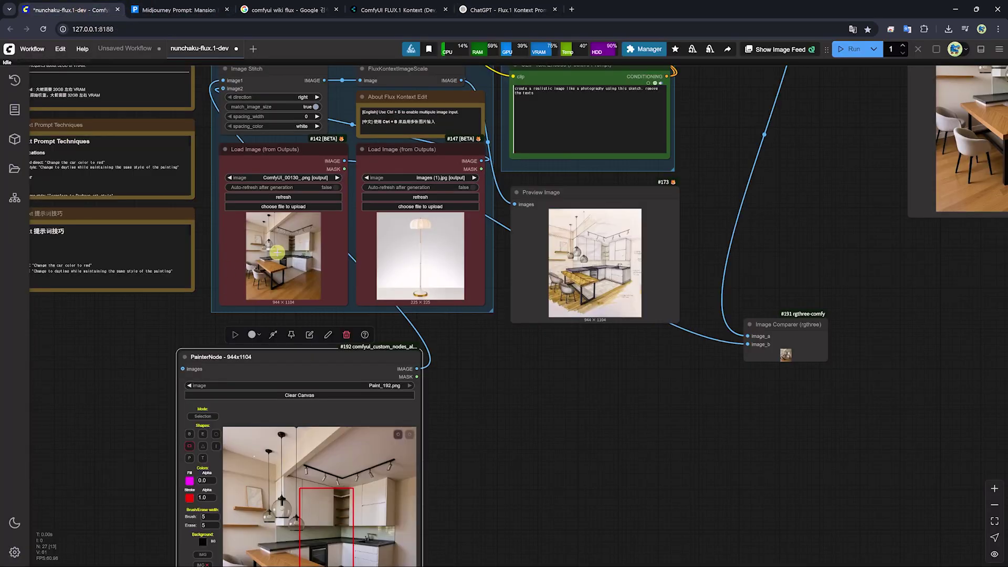
{"action": "right_click", "coordinate": [277, 252]}
{"action": "scroll", "coordinate": [326, 278], "scroll_direction": "down", "scroll_amount": 3}
{"action": "left_click", "coordinate": [515, 556]}
{"action": "left_click", "coordinate": [590, 260]}
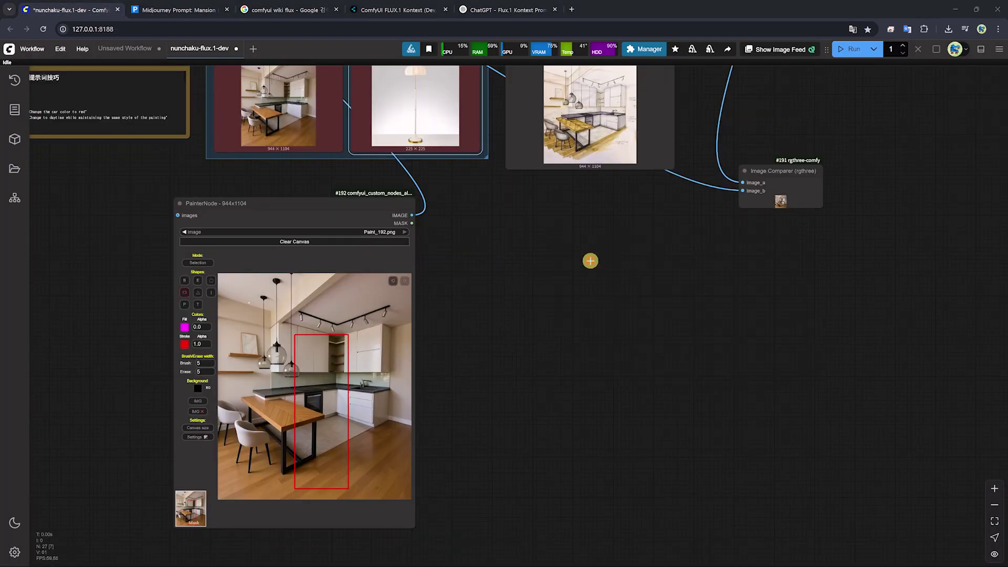
{"action": "left_click_drag", "start_coordinate": [217, 271], "coordinate": [412, 505]}
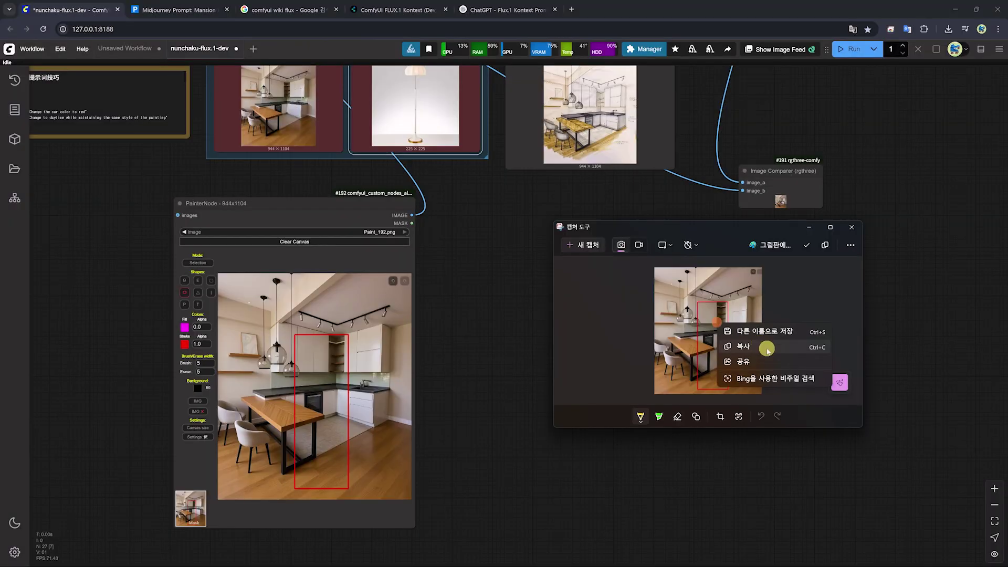
{"action": "key", "text": "ctrl+9"}
{"action": "key", "text": "ctrl+v"}
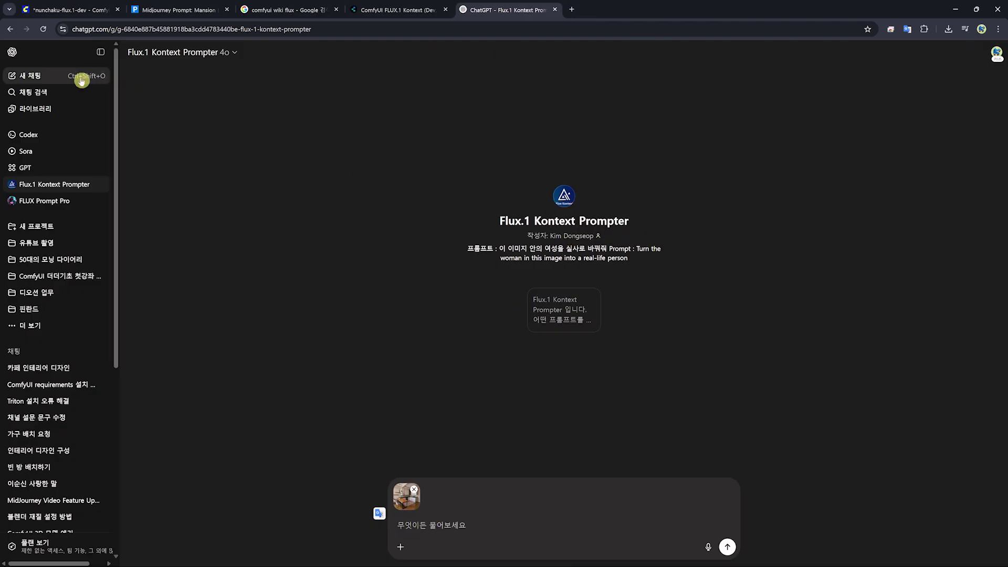
Copy the floor lamp picture from ComfyUI's second Load Image node and paste it into the Flux.1 Kontext Prompter message in ChatGPT.
{"action": "left_click", "coordinate": [75, 9]}
{"action": "right_click", "coordinate": [418, 96]}
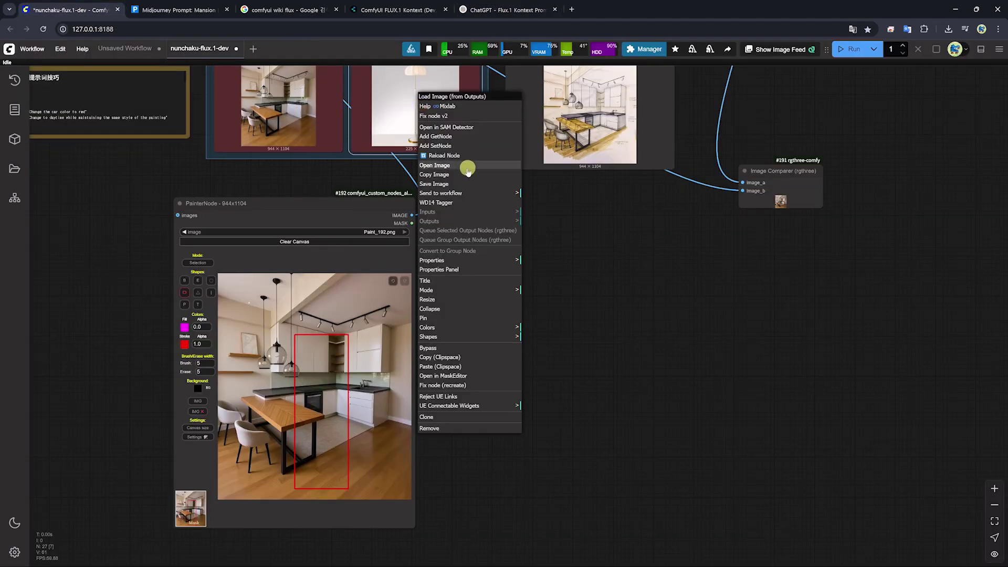
{"action": "left_click", "coordinate": [444, 175]}
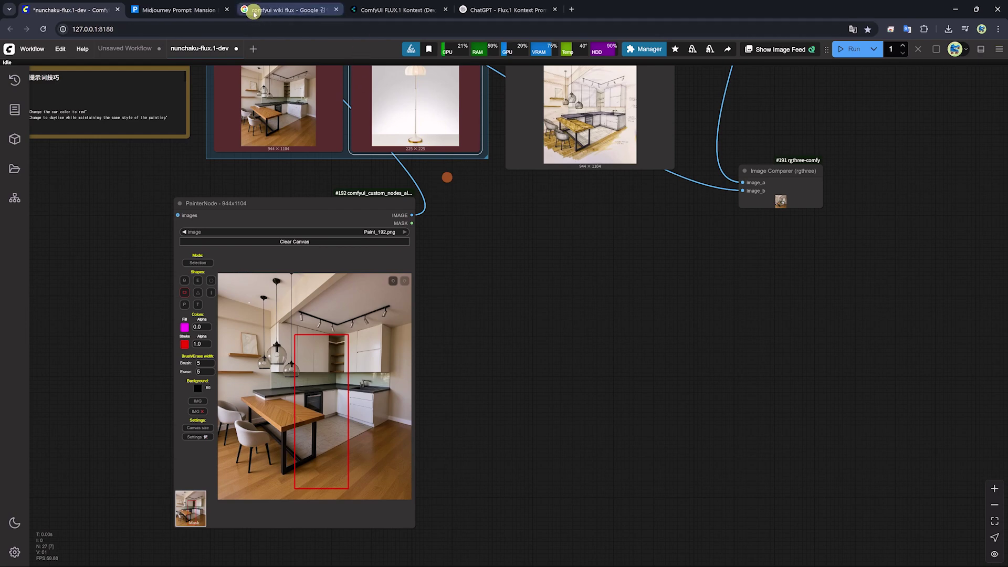
{"action": "left_click", "coordinate": [504, 10]}
{"action": "left_click", "coordinate": [417, 525]}
{"action": "key", "text": "ctrl+v"}
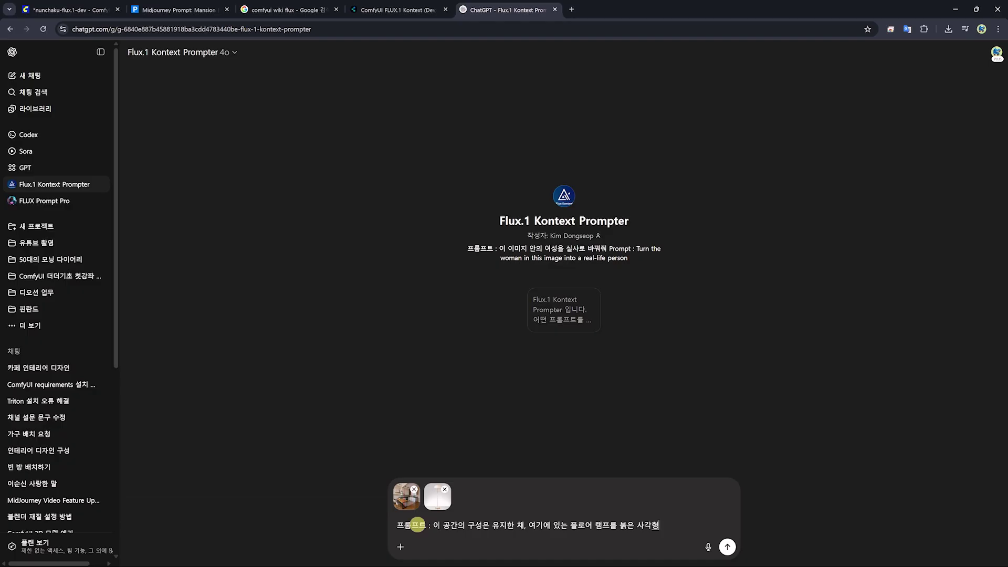
Send "프롬프트 : 이 공간의 구성은 유지한 채, 여기에 있는 플로어 램프를 붉은 사각형 안에 배치해줘." and follow up with "프롬프트를 핵심만 간결하게 만들어줘.".
{"action": "type", "text": "줘."}
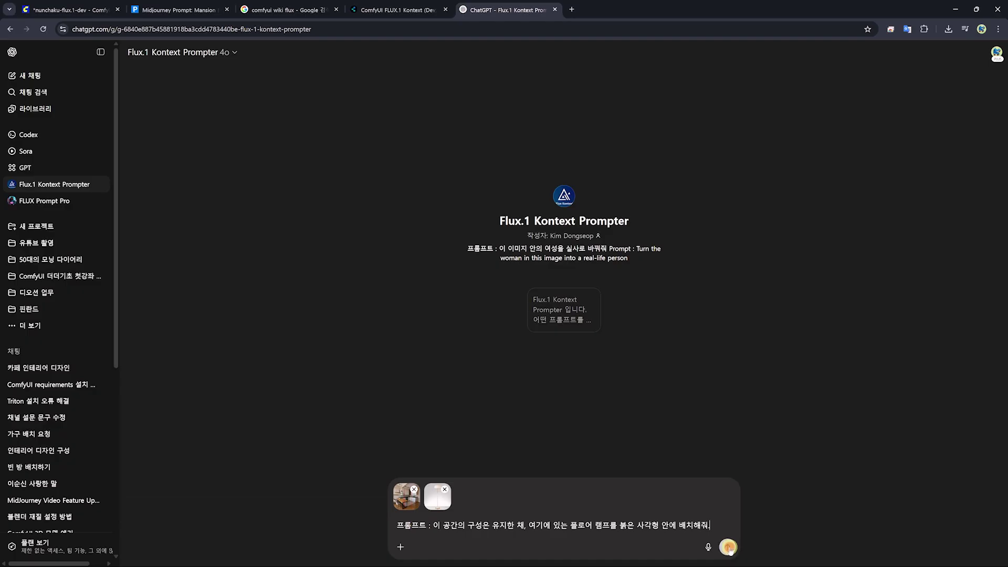
{"action": "left_click", "coordinate": [727, 547]}
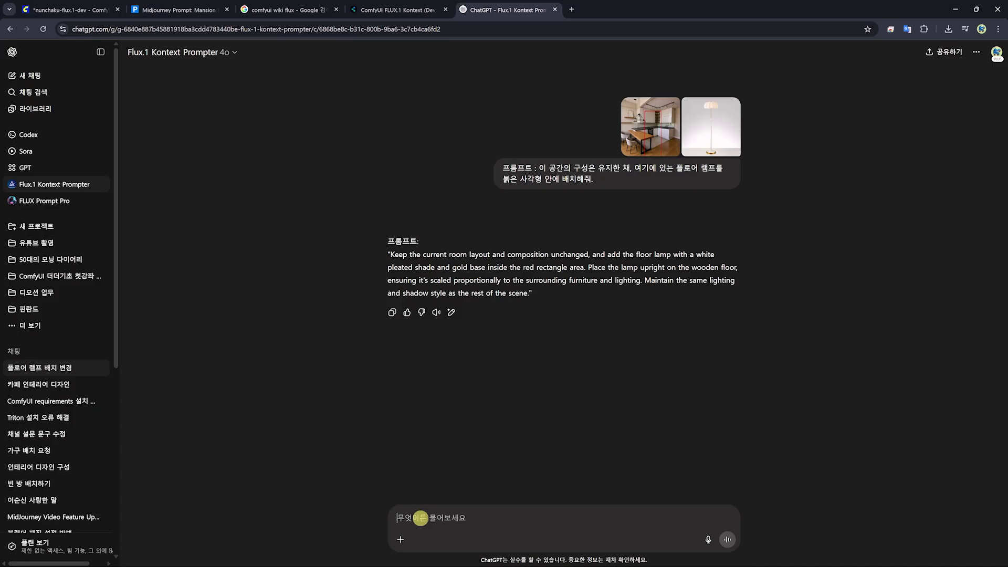
{"action": "type", "text": "프롬프트를 핵심만 간결하게 만들ㅇ"}
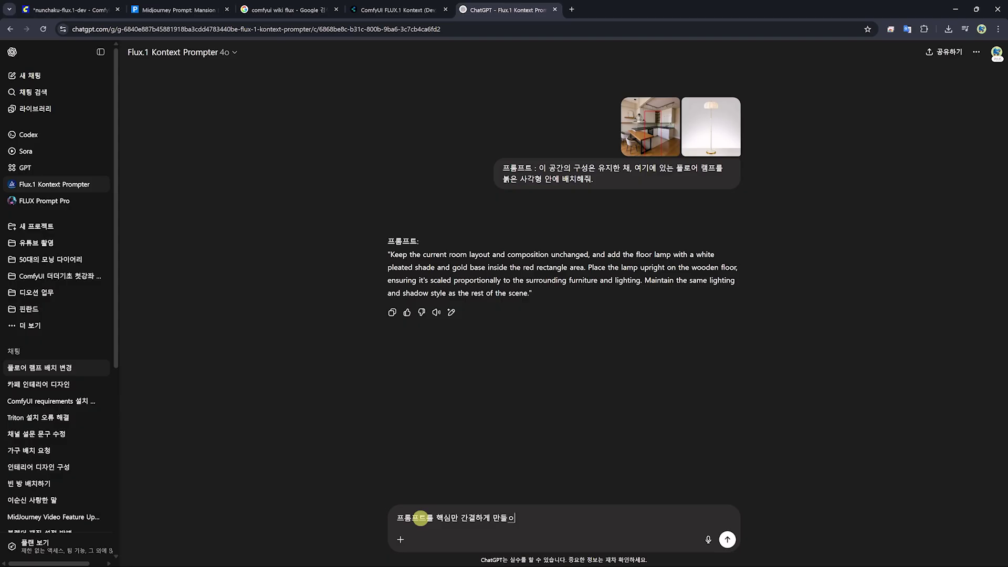
{"action": "type", "text": "어줘."}
{"action": "key", "text": "Return"}
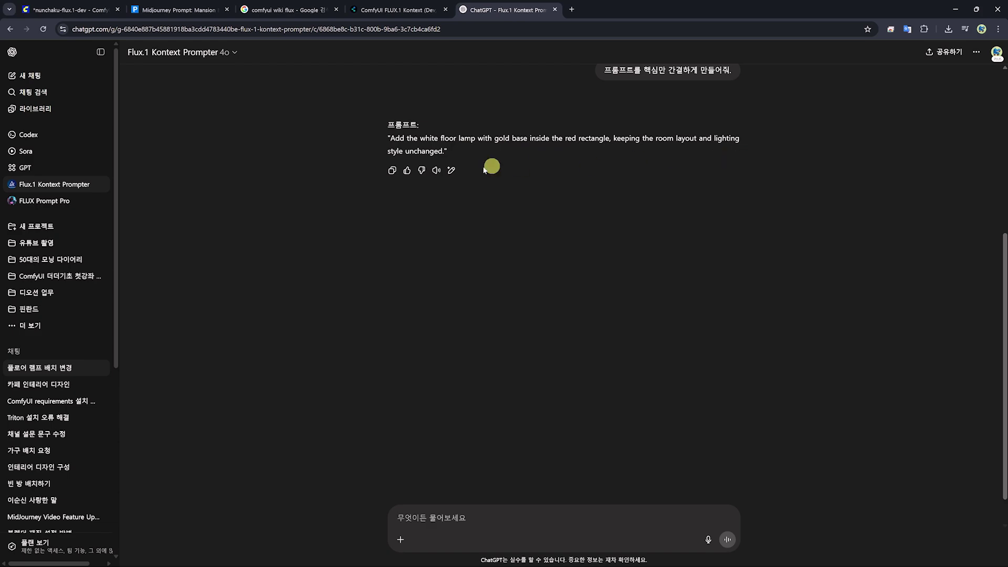
Copy the shortened floor lamp prompt from ChatGPT and paste it over the text in ComfyUI's CLIP Text Encode (Positive Prompt) node.
{"action": "left_click_drag", "start_coordinate": [441, 151], "coordinate": [392, 140]}
{"action": "key", "text": "ctrl+c"}
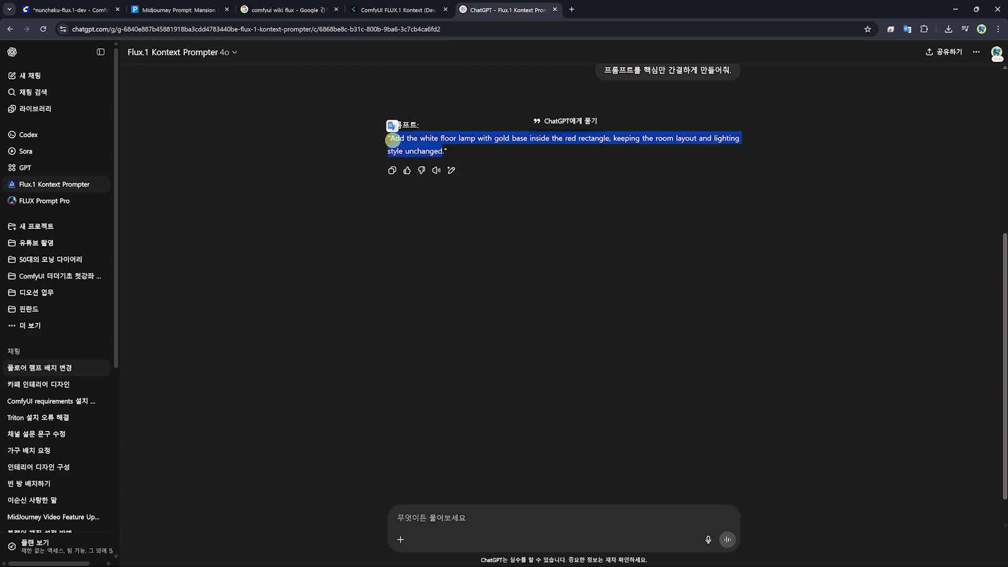
{"action": "left_click", "coordinate": [36, 7]}
{"action": "scroll", "coordinate": [734, 208], "scroll_direction": "up", "scroll_amount": 2}
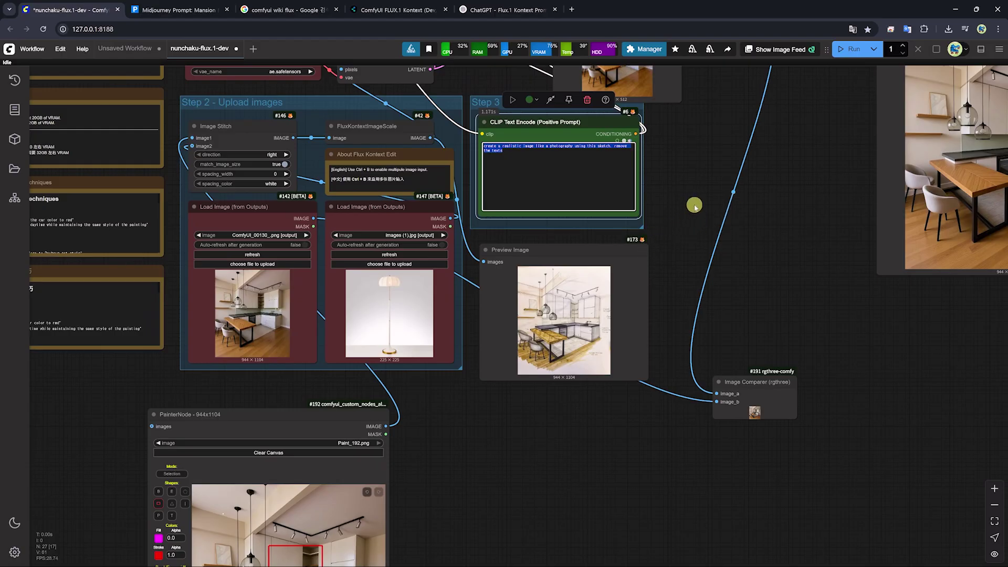
{"action": "key", "text": "ctrl+v"}
{"action": "left_click_drag", "start_coordinate": [694, 206], "coordinate": [596, 231]}
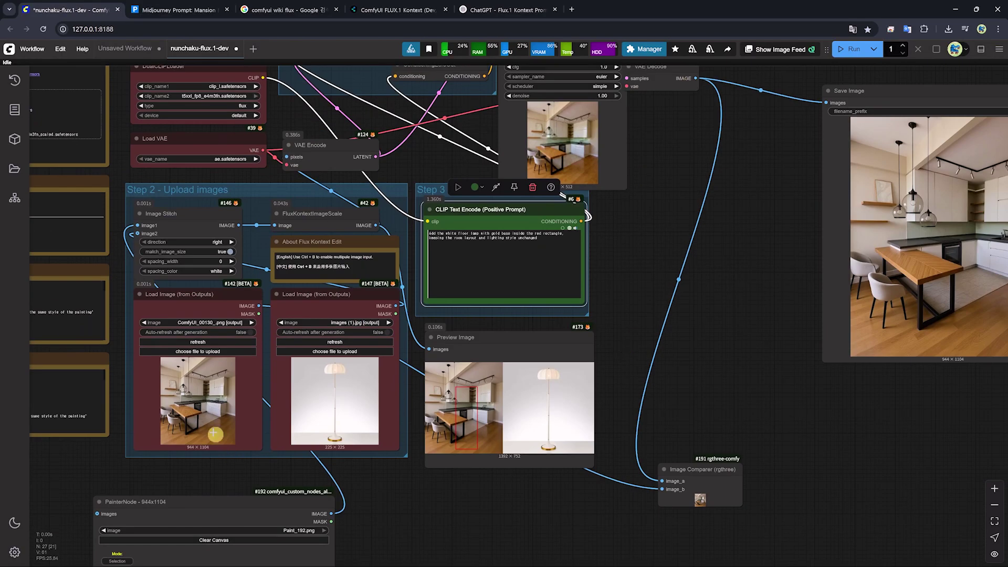
Re-enable the bypassed EmptySD3LatentImage node above the KSampler.
{"action": "left_click_drag", "start_coordinate": [663, 222], "coordinate": [624, 422]}
{"action": "left_click", "coordinate": [496, 155]}
{"action": "right_click", "coordinate": [496, 155]}
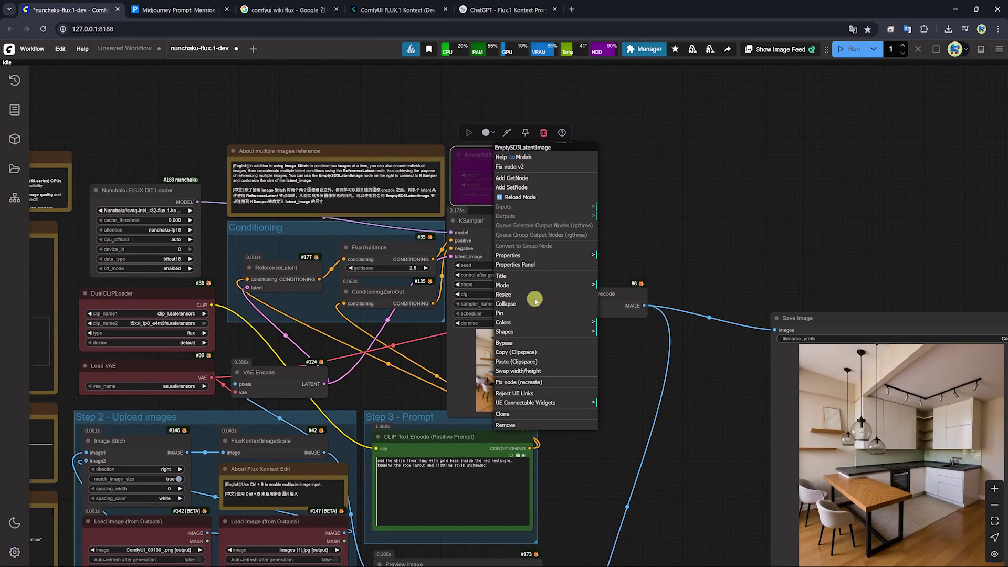
{"action": "left_click", "coordinate": [514, 154]}
{"action": "key", "text": "ctrl+b"}
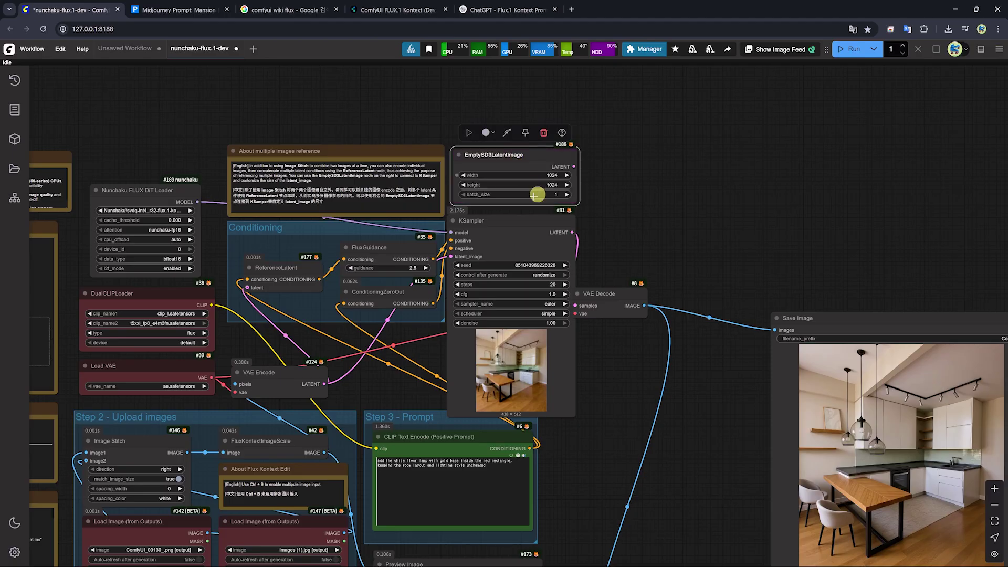
Set the EmptySD3LatentImage node to width 944 and height 1104, and connect its LATENT output to the KSampler's latent_image input.
{"action": "scroll", "coordinate": [541, 195], "scroll_direction": "up", "scroll_amount": 2}
{"action": "scroll", "coordinate": [562, 214], "scroll_direction": "down", "scroll_amount": 2}
{"action": "scroll", "coordinate": [630, 439], "scroll_direction": "up", "scroll_amount": 1}
{"action": "mouse_move", "coordinate": [630, 439]}
{"action": "left_mouse_down"}
{"action": "mouse_move", "coordinate": [248, 485]}
{"action": "mouse_move", "coordinate": [301, 360]}
{"action": "left_mouse_up"}
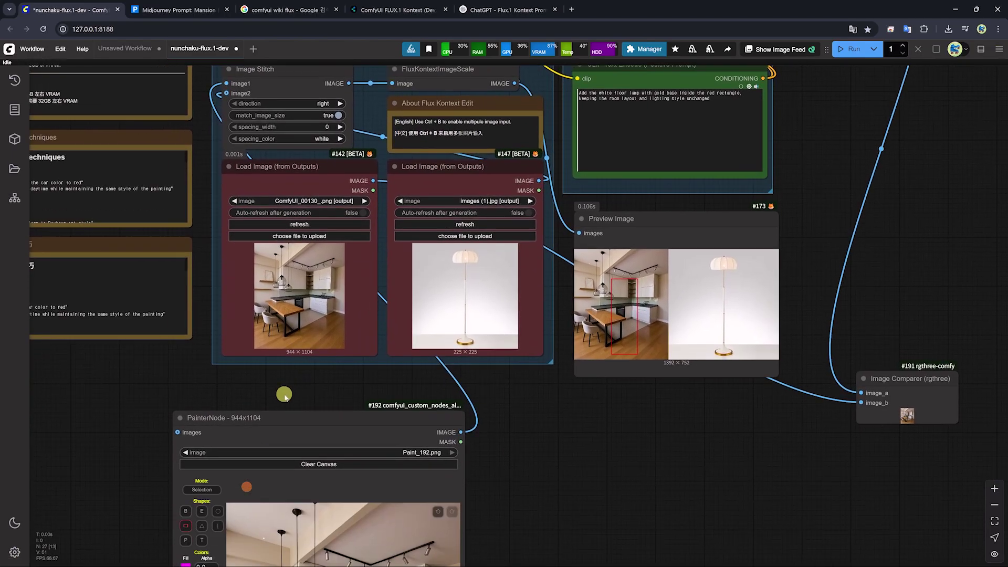
{"action": "scroll", "coordinate": [317, 329], "scroll_direction": "up", "scroll_amount": 2}
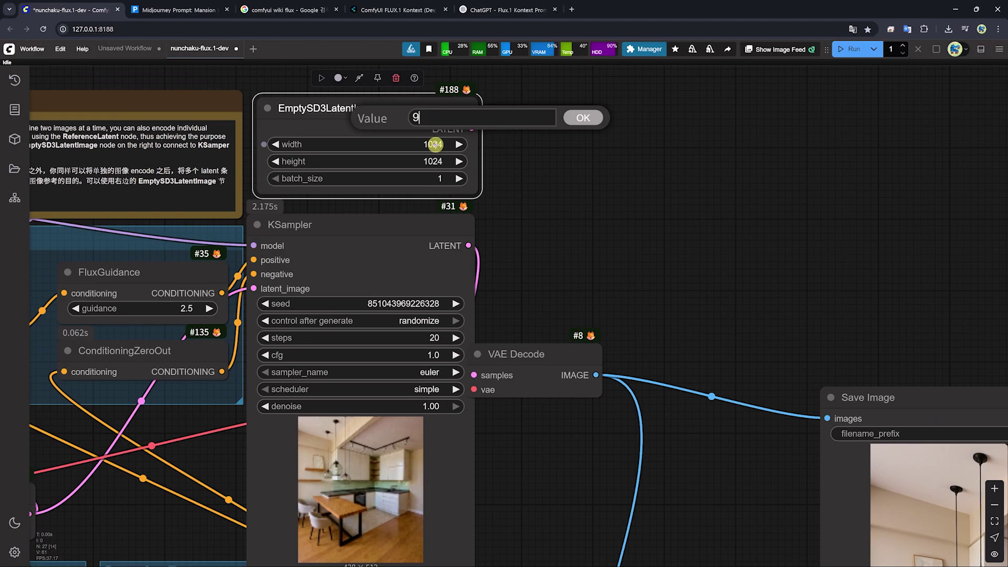
{"action": "left_click", "coordinate": [433, 163]}
{"action": "type", "text": "1104"}
{"action": "key", "text": "Return"}
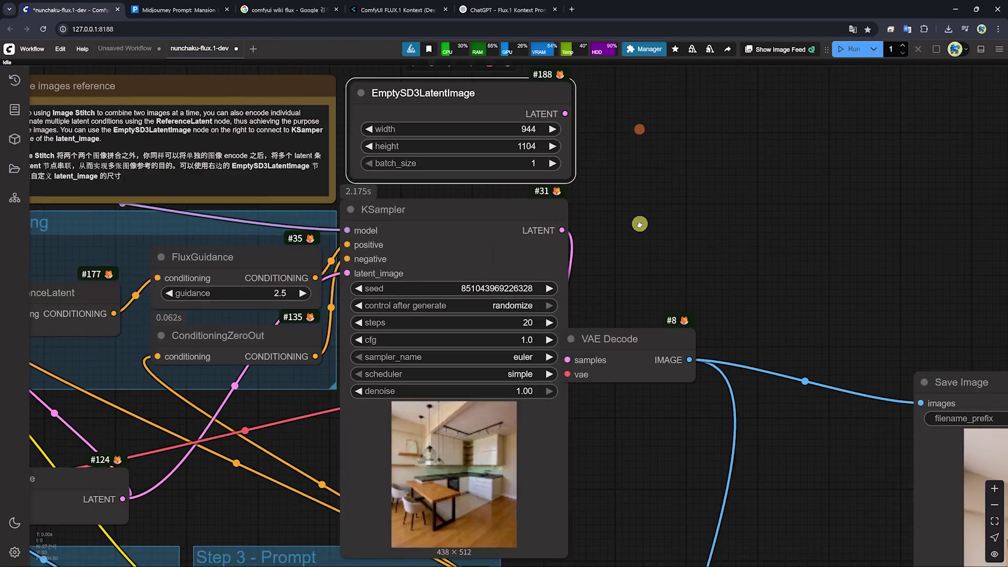
{"action": "left_click_drag", "start_coordinate": [553, 190], "coordinate": [350, 273]}
In the positive prompt, replace "Add" with "Place" and insert ", next to the dinning table," after "gold base".
{"action": "scroll", "coordinate": [828, 198], "scroll_direction": "down", "scroll_amount": 4}
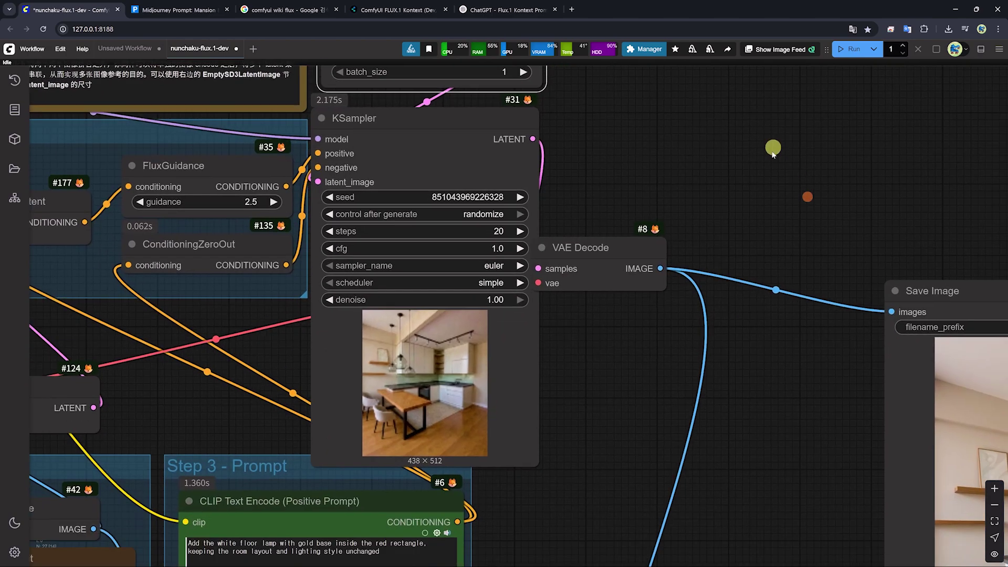
{"action": "left_click_drag", "start_coordinate": [682, 428], "coordinate": [735, 215]}
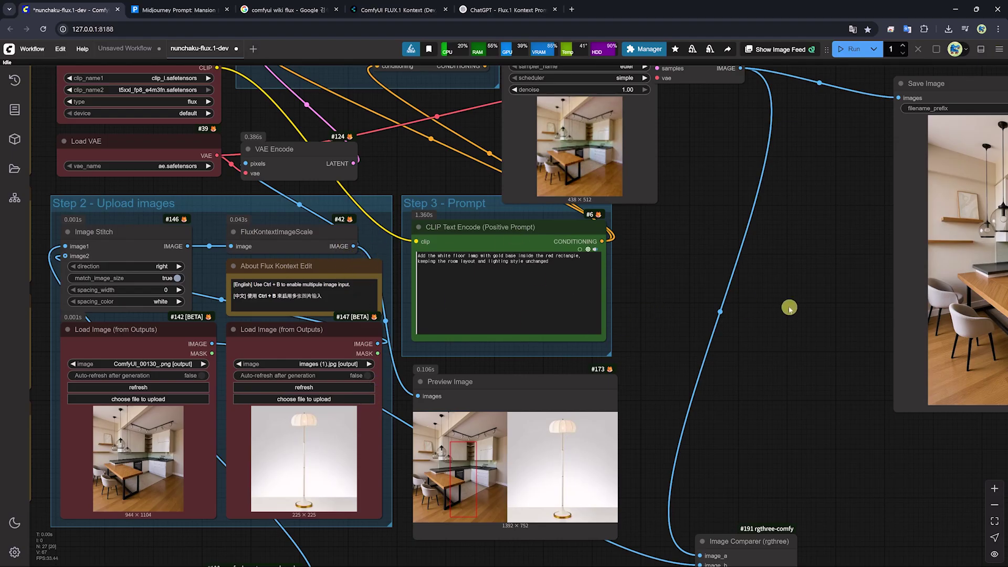
{"action": "scroll", "coordinate": [787, 306], "scroll_direction": "up", "scroll_amount": 5}
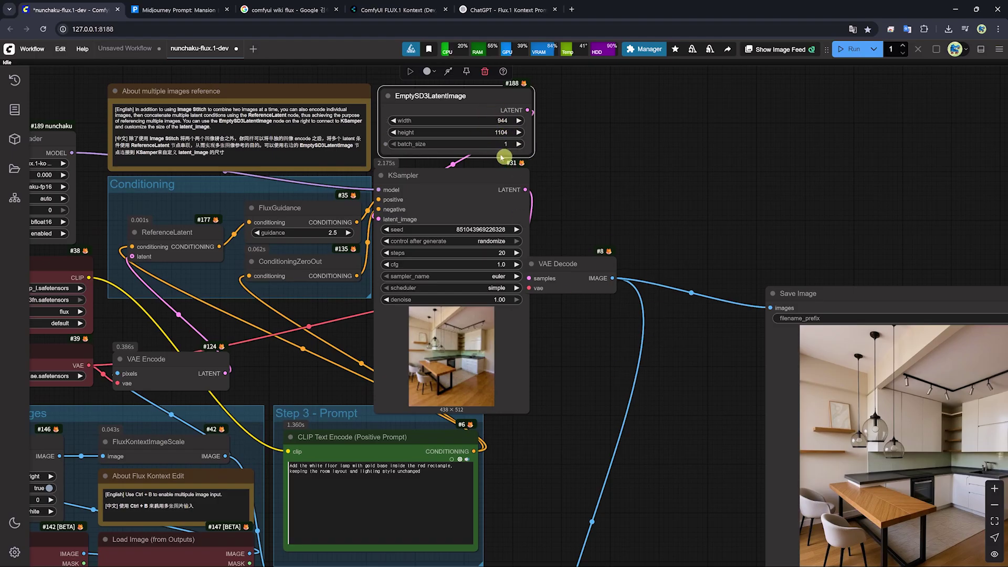
{"action": "left_click_drag", "start_coordinate": [668, 510], "coordinate": [660, 389]}
{"action": "scroll", "coordinate": [660, 389], "scroll_direction": "down", "scroll_amount": 5}
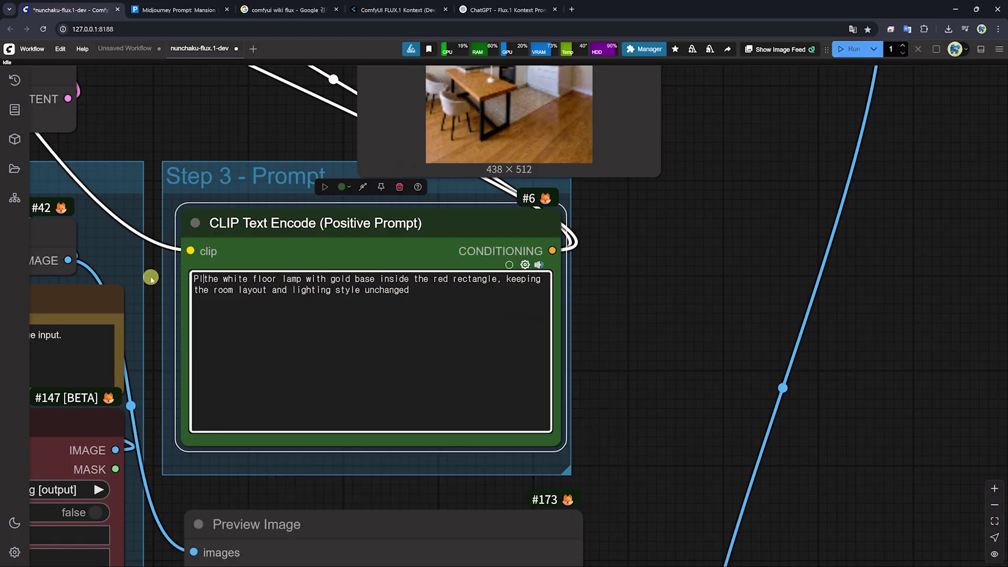
{"action": "type", "text": "the"}
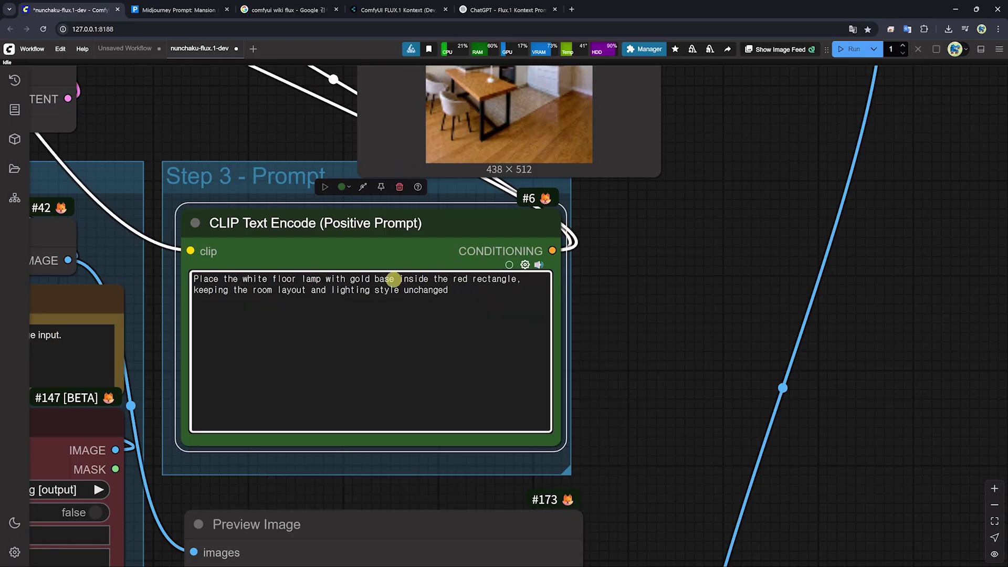
{"action": "left_click", "coordinate": [394, 279]}
{"action": "type", "text": ", next to the dinning"}
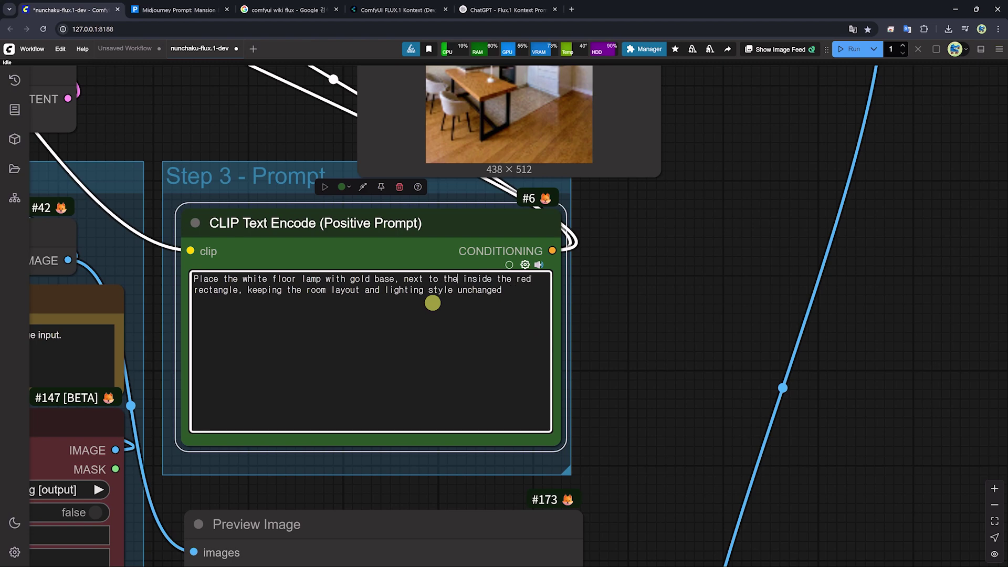
{"action": "type", "text": " table,"}
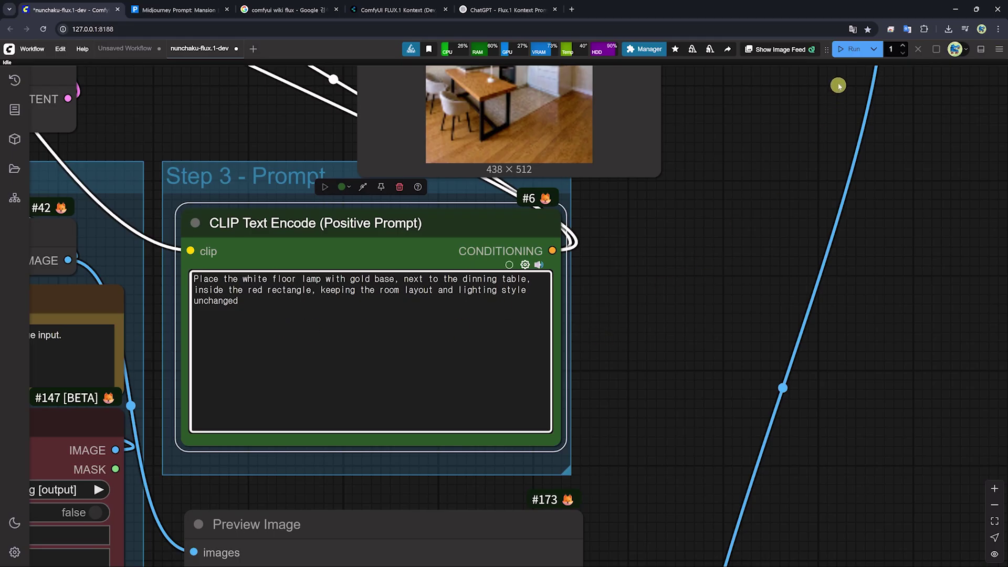
Run the workflow and compare the generated kitchen image with the marked area and the reference lamp in the stitched preview.
{"action": "left_click", "coordinate": [841, 50]}
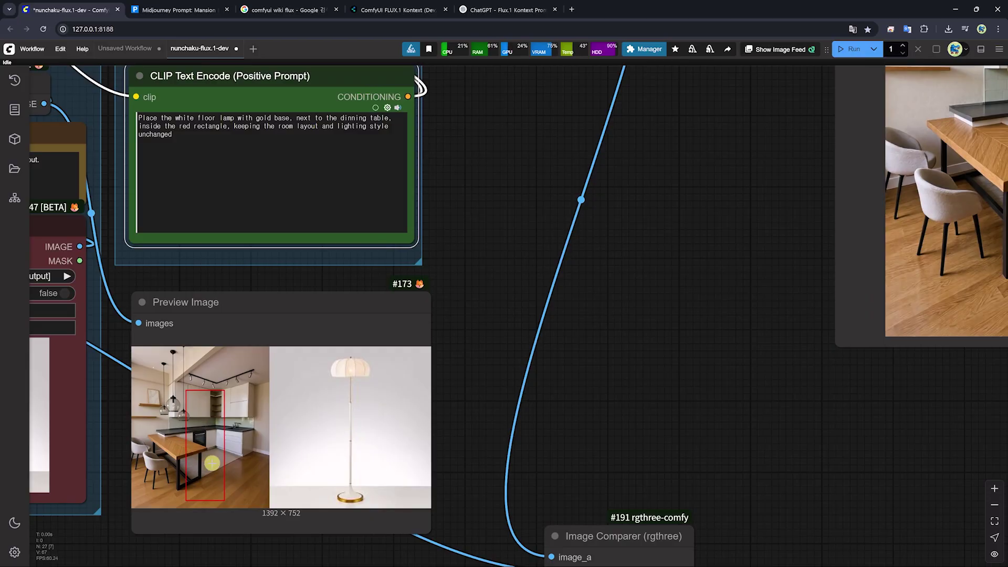
{"action": "left_click_drag", "start_coordinate": [711, 362], "coordinate": [424, 364]}
{"action": "scroll", "coordinate": [535, 414], "scroll_direction": "up", "scroll_amount": 3}
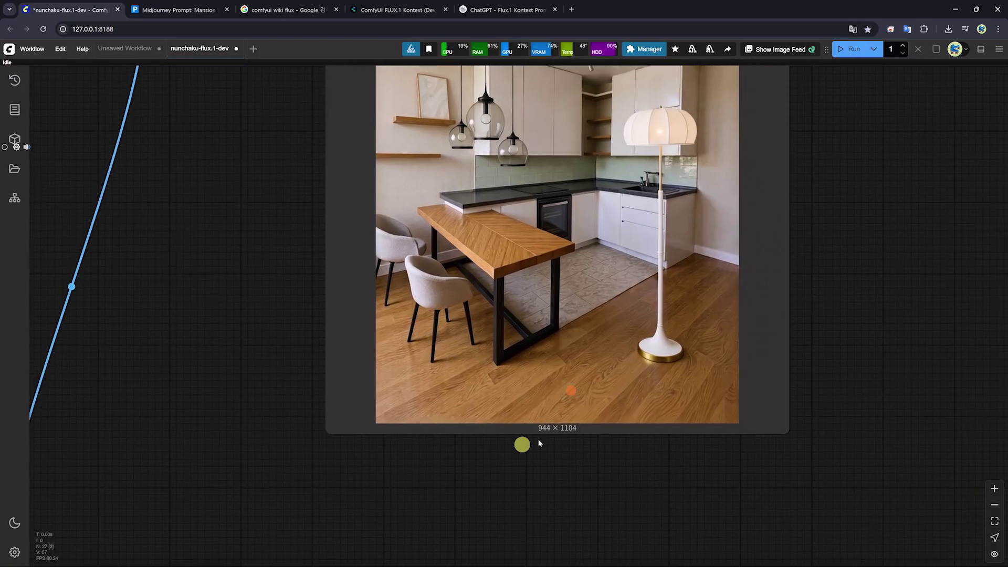
{"action": "left_click_drag", "start_coordinate": [250, 383], "coordinate": [235, 464]}
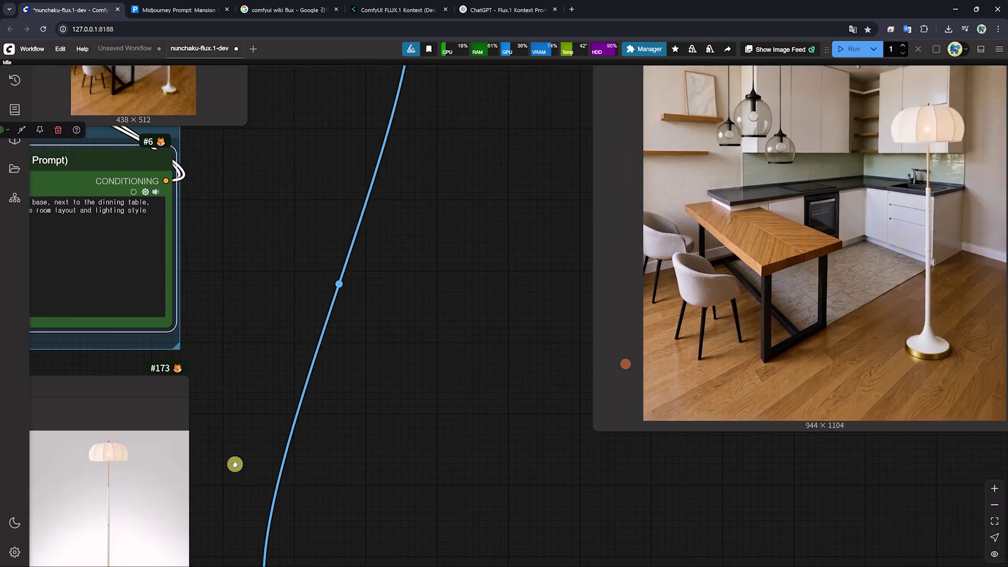
{"action": "left_click_drag", "start_coordinate": [850, 364], "coordinate": [650, 362]}
{"action": "scroll", "coordinate": [620, 365], "scroll_direction": "up", "scroll_amount": 3}
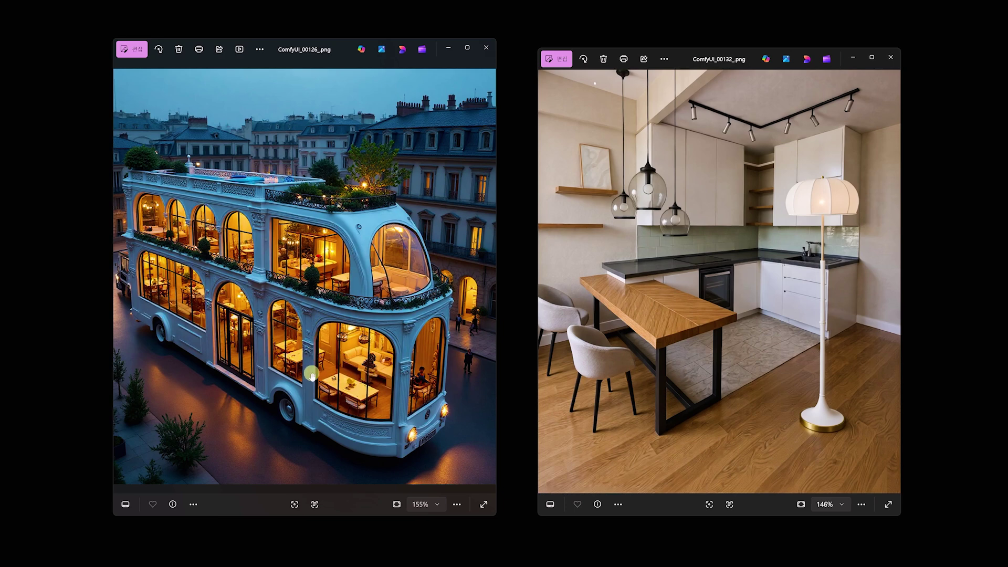
Examine the fine detail of the bus image ComfyUI_00126_.png up close in the photo viewer.
{"action": "scroll", "coordinate": [329, 391], "scroll_direction": "up", "scroll_amount": 10}
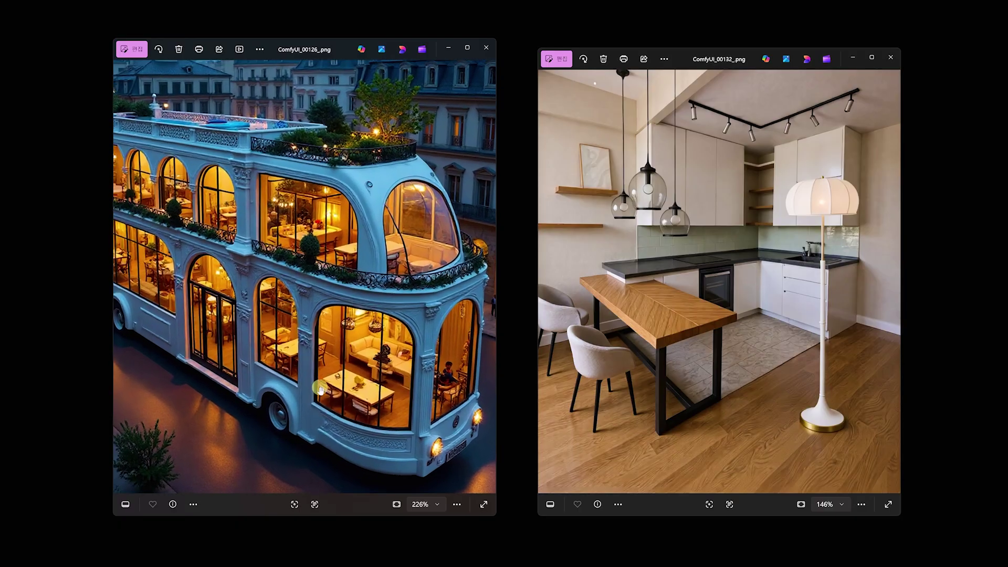
{"action": "left_click_drag", "start_coordinate": [136, 294], "coordinate": [359, 314]}
{"action": "left_click_drag", "start_coordinate": [291, 246], "coordinate": [330, 384]}
{"action": "left_click_drag", "start_coordinate": [324, 302], "coordinate": [349, 411]}
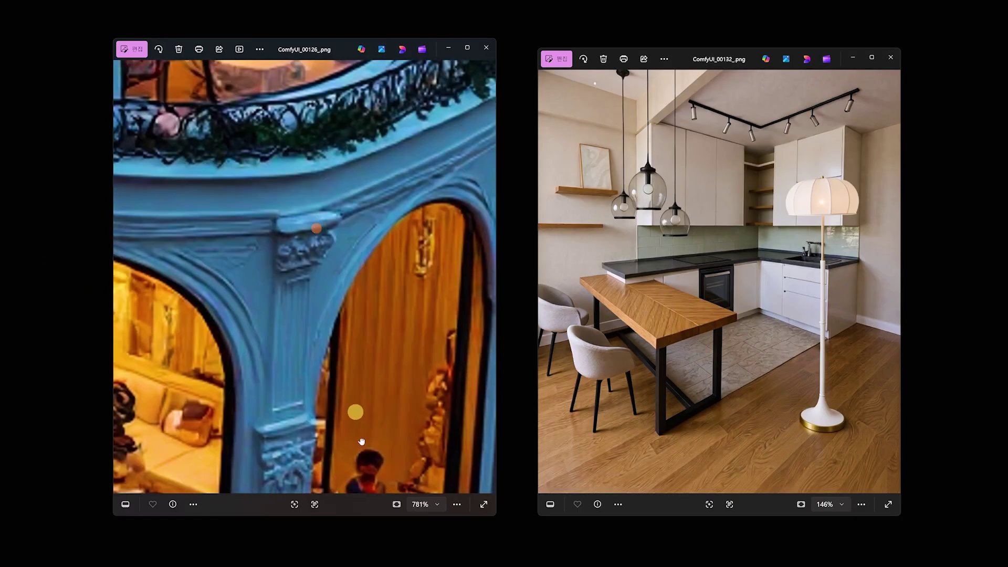
{"action": "left_click_drag", "start_coordinate": [297, 235], "coordinate": [273, 222]}
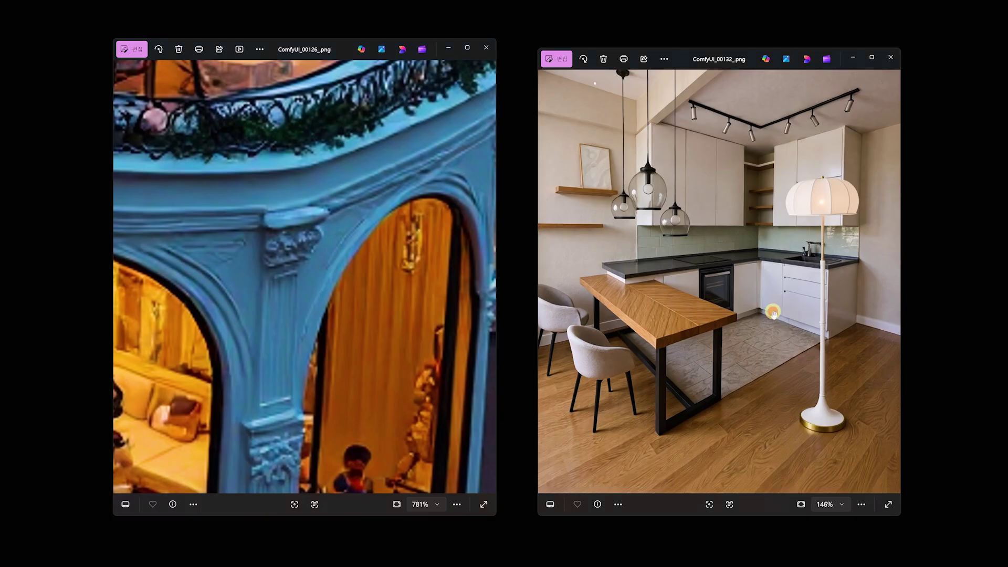
Examine the pendant lamps, wall cabinets and track lights of the kitchen image ComfyUI_00132_.png up close, and close its viewer window.
{"action": "scroll", "coordinate": [773, 314], "scroll_direction": "up", "scroll_amount": 8}
{"action": "scroll", "coordinate": [700, 387], "scroll_direction": "left", "scroll_amount": 3}
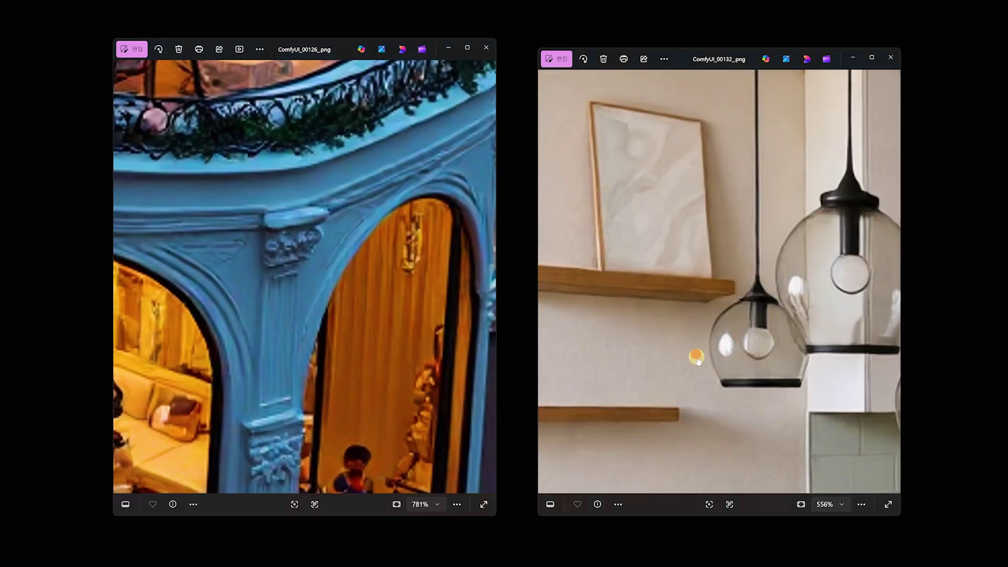
{"action": "scroll", "coordinate": [696, 357], "scroll_direction": "down", "scroll_amount": 2}
{"action": "scroll", "coordinate": [711, 356], "scroll_direction": "down", "scroll_amount": 4}
{"action": "scroll", "coordinate": [724, 223], "scroll_direction": "up", "scroll_amount": 3}
{"action": "left_click_drag", "start_coordinate": [724, 223], "coordinate": [681, 484]}
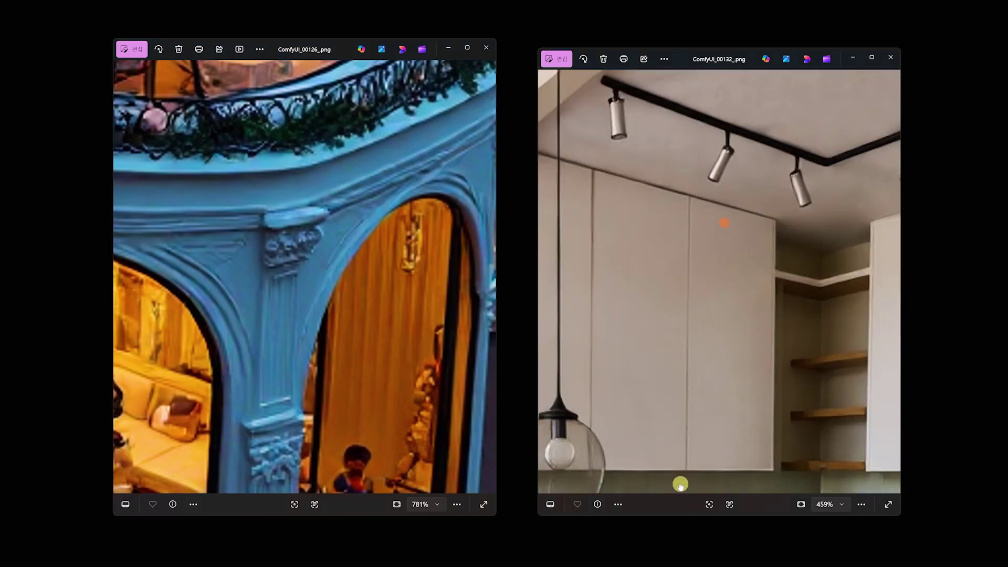
{"action": "scroll", "coordinate": [767, 260], "scroll_direction": "up", "scroll_amount": 3}
{"action": "scroll", "coordinate": [767, 261], "scroll_direction": "right", "scroll_amount": 3}
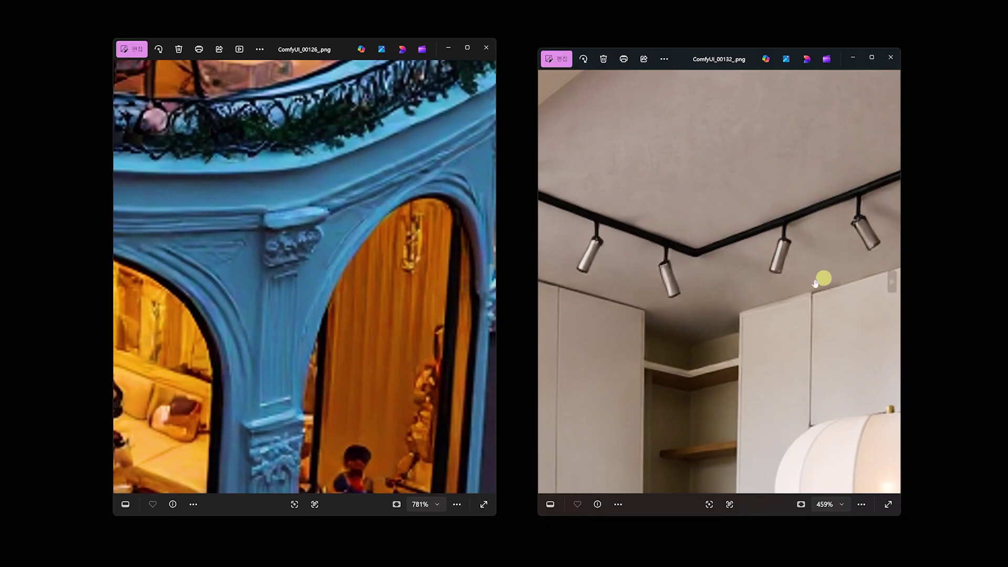
{"action": "left_click", "coordinate": [890, 63]}
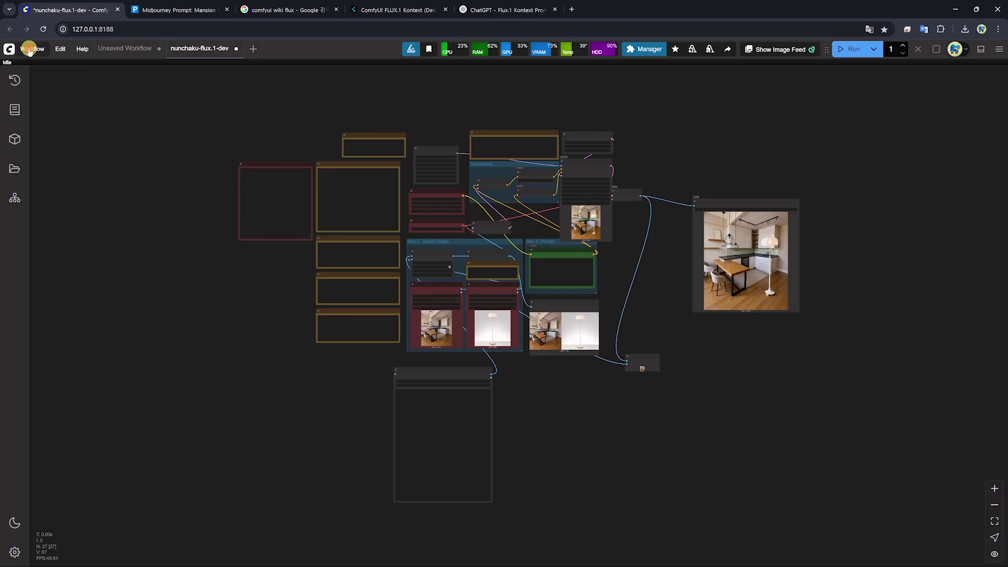
Open the saved workflow Flux_Upscale_by_model from the 000 유튜브 folder inside Workflows.
{"action": "left_click", "coordinate": [29, 50]}
{"action": "left_click", "coordinate": [50, 87]}
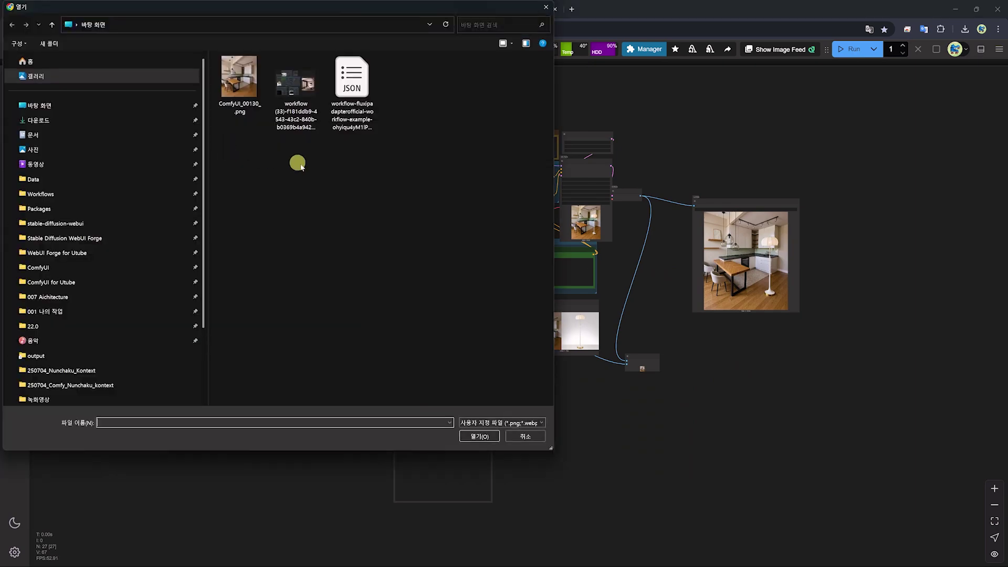
{"action": "left_click", "coordinate": [46, 196]}
{"action": "double_click", "coordinate": [243, 74]}
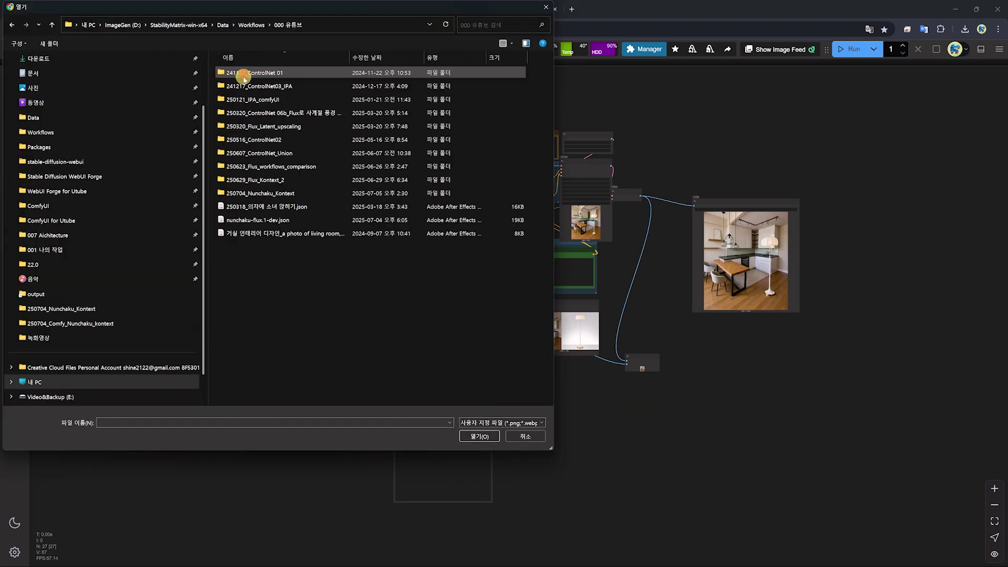
{"action": "double_click", "coordinate": [257, 86]}
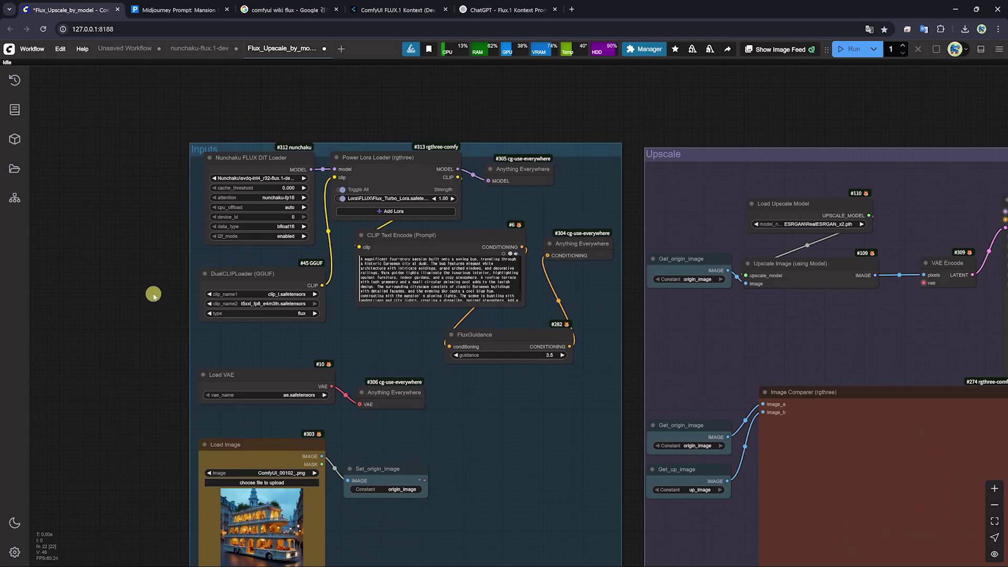
Select Nunchaku\svdq-int4_r32-flux.1-dev.safetensors in the Nunchaku FLUX DiT Loader and check the LoRA choices in the Power Lora Loader.
{"action": "scroll", "coordinate": [151, 284], "scroll_direction": "up", "scroll_amount": 5}
{"action": "scroll", "coordinate": [315, 257], "scroll_direction": "up", "scroll_amount": 3}
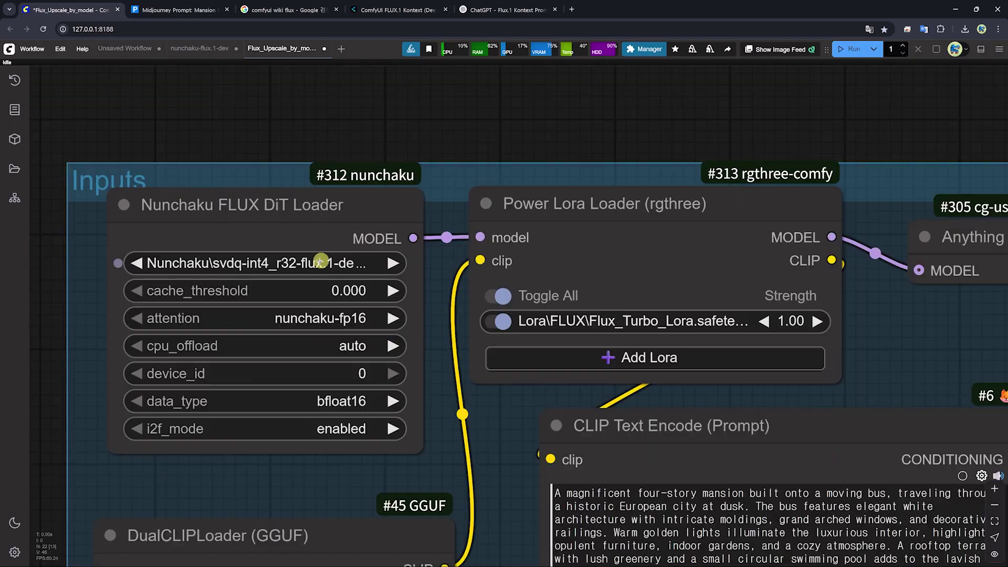
{"action": "left_click", "coordinate": [297, 263]}
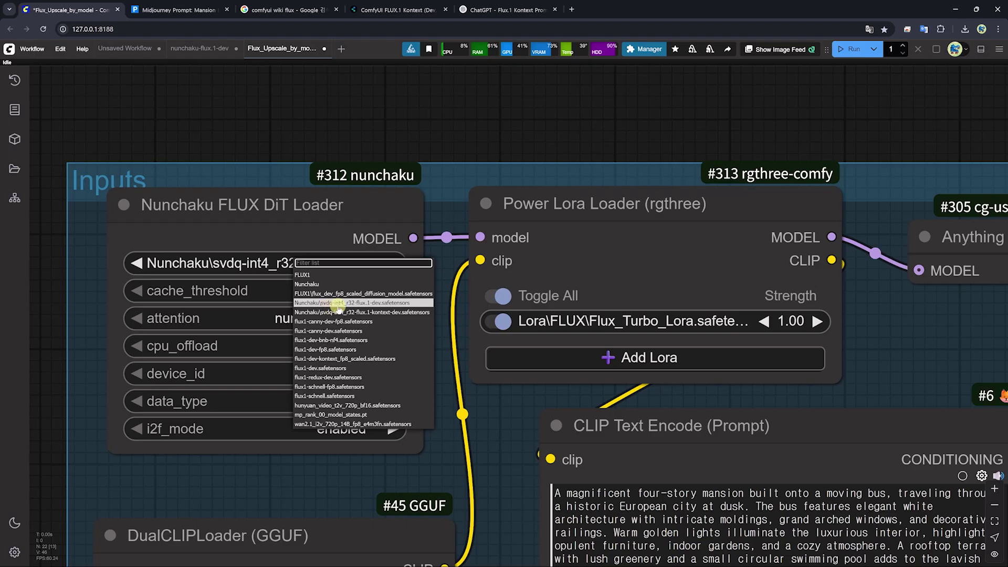
{"action": "left_click", "coordinate": [386, 304]}
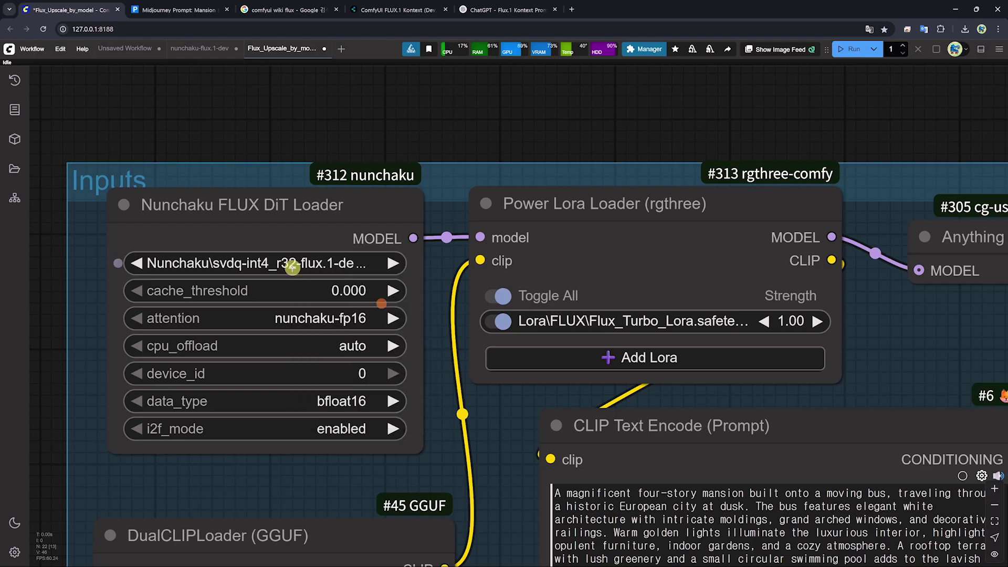
{"action": "left_click", "coordinate": [637, 326]}
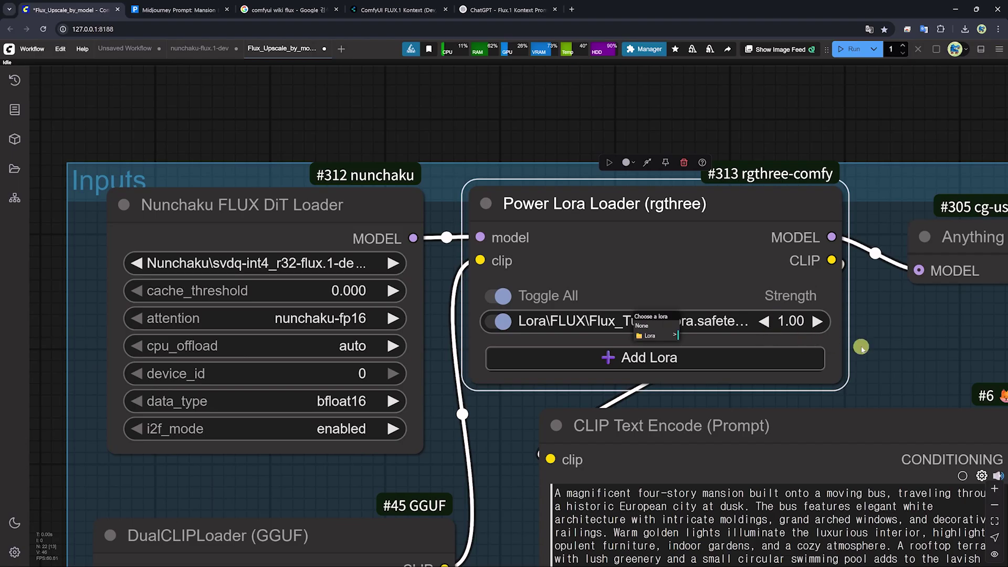
{"action": "left_click", "coordinate": [837, 343]}
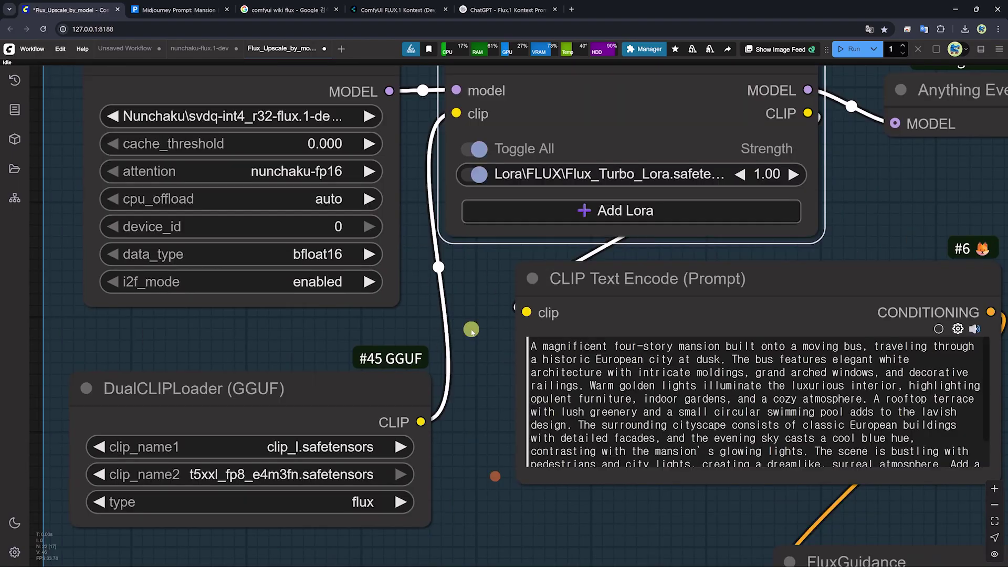
Review the DualCLIPLoader, Load VAE and Load Image nodes, and how Set_origin_image passes the source image to Get_origin_image.
{"action": "left_click_drag", "start_coordinate": [485, 465], "coordinate": [462, 318]}
{"action": "scroll", "coordinate": [462, 461], "scroll_direction": "down", "scroll_amount": 2}
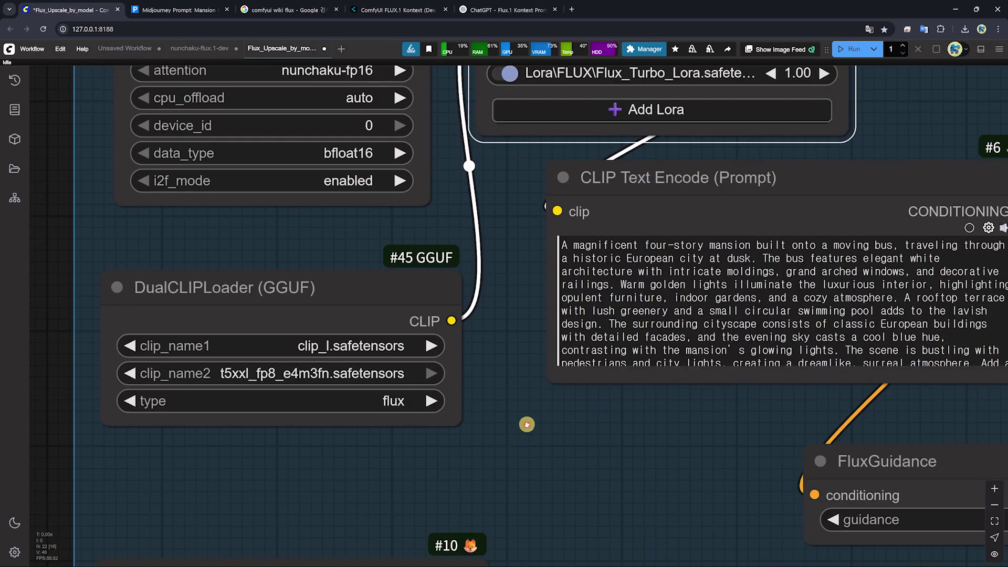
{"action": "scroll", "coordinate": [525, 424], "scroll_direction": "up", "scroll_amount": 1}
{"action": "scroll", "coordinate": [471, 411], "scroll_direction": "down", "scroll_amount": 3}
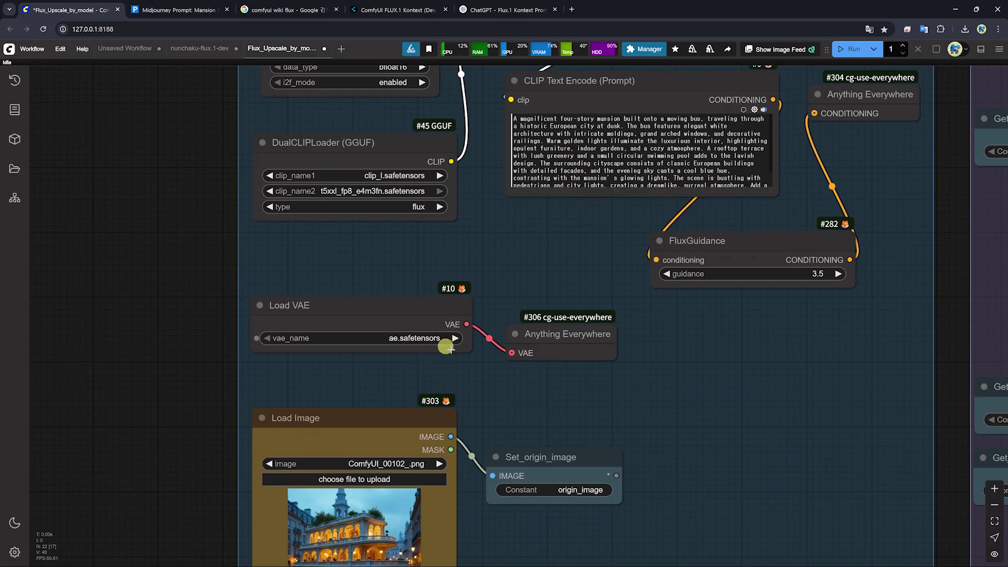
{"action": "scroll", "coordinate": [588, 399], "scroll_direction": "down", "scroll_amount": 3}
{"action": "left_click", "coordinate": [370, 402]}
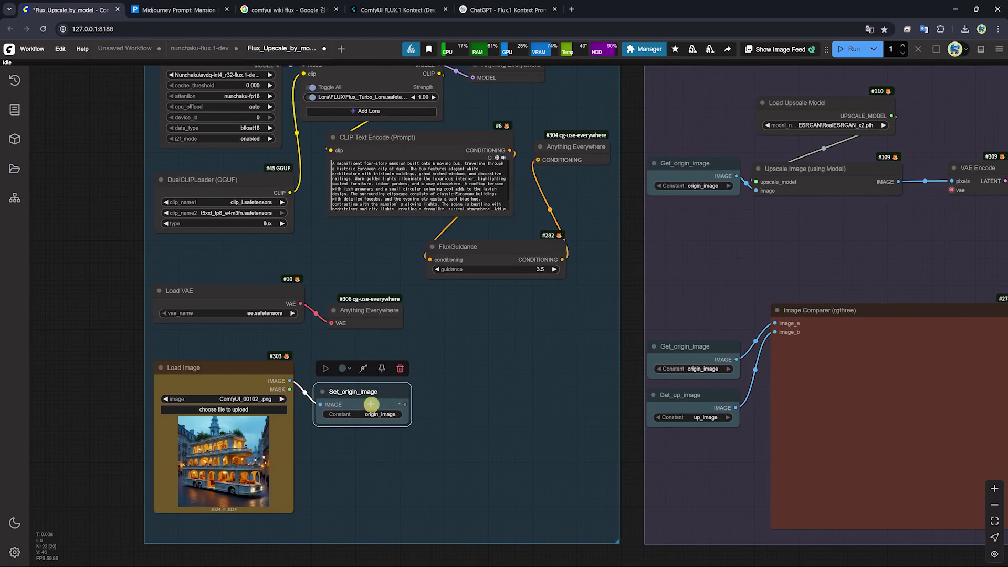
{"action": "left_click", "coordinate": [680, 166]}
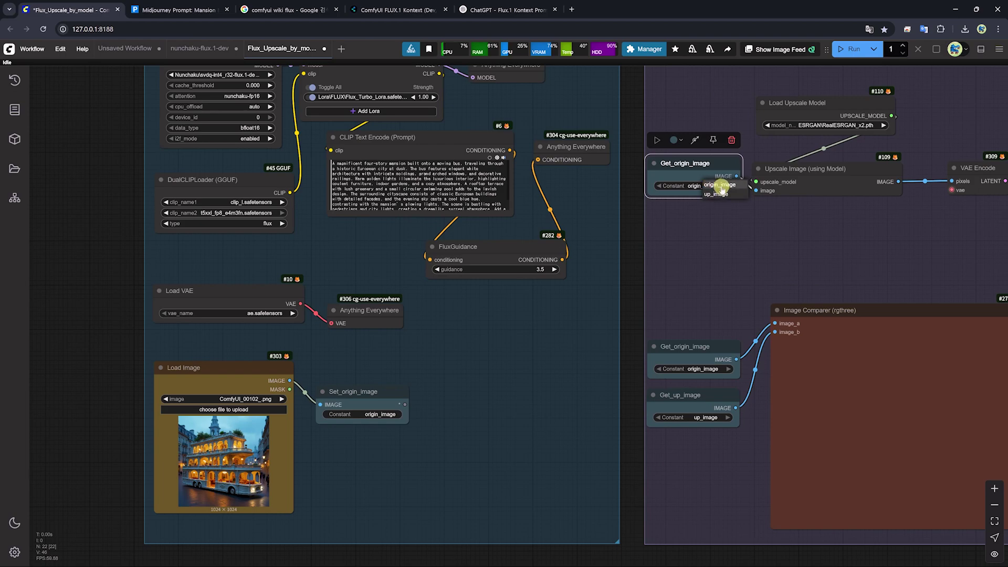
Check the constant name of Set_up_image and the Get_up_image node that feeds the Image Comparer.
{"action": "left_click_drag", "start_coordinate": [727, 252], "coordinate": [366, 257]}
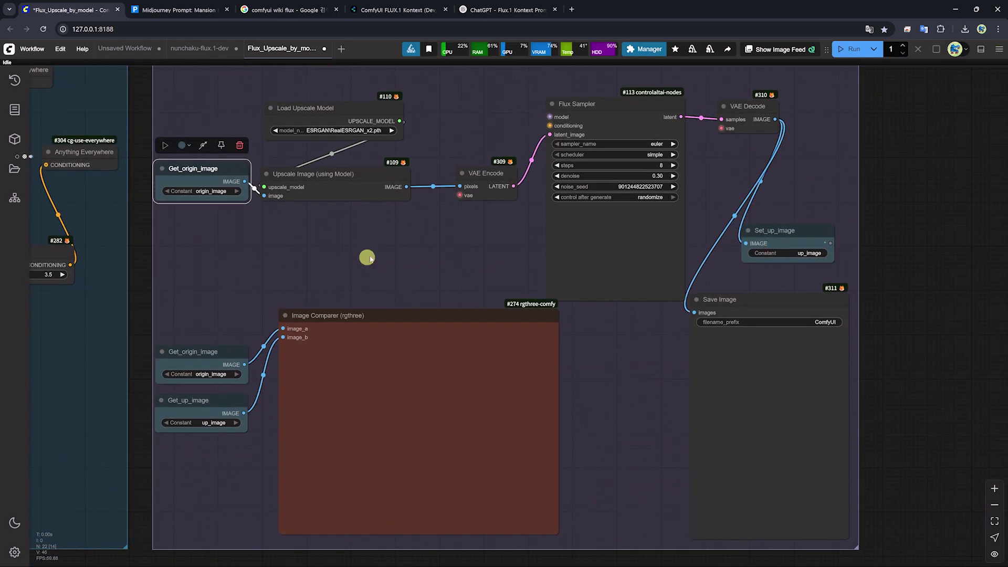
{"action": "left_click", "coordinate": [814, 250]}
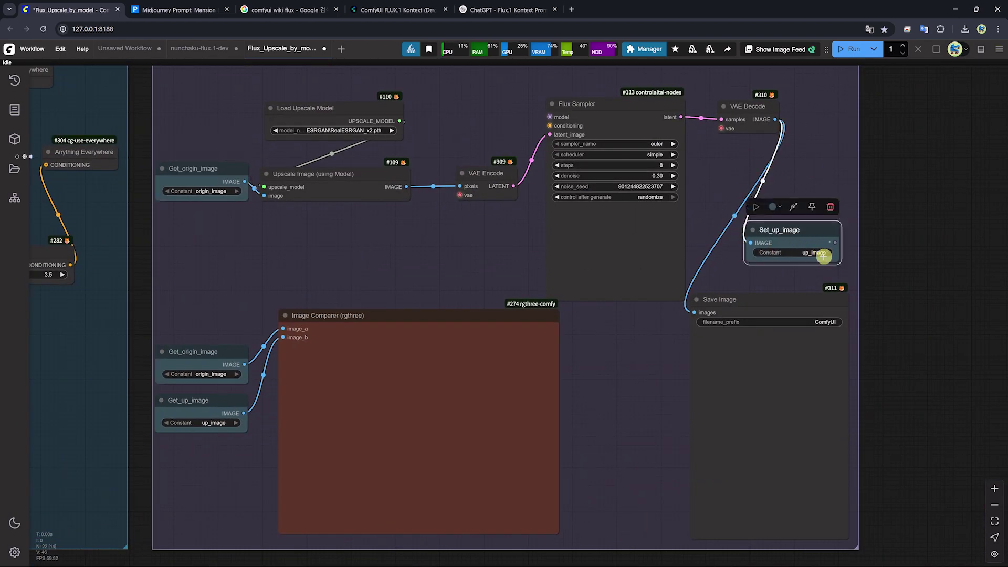
{"action": "left_click", "coordinate": [818, 259]}
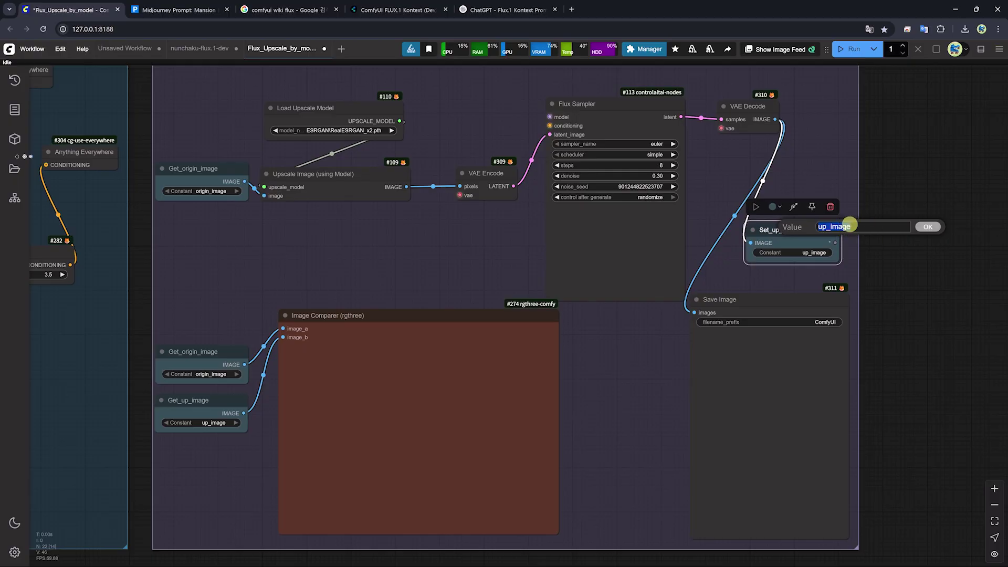
{"action": "left_click", "coordinate": [916, 228]}
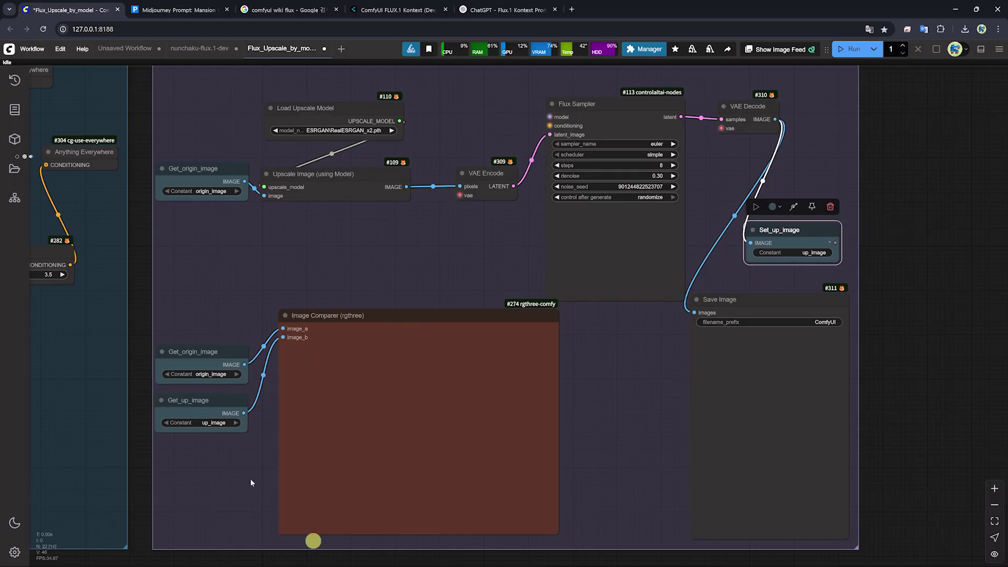
{"action": "scroll", "coordinate": [218, 425], "scroll_direction": "up", "scroll_amount": 5}
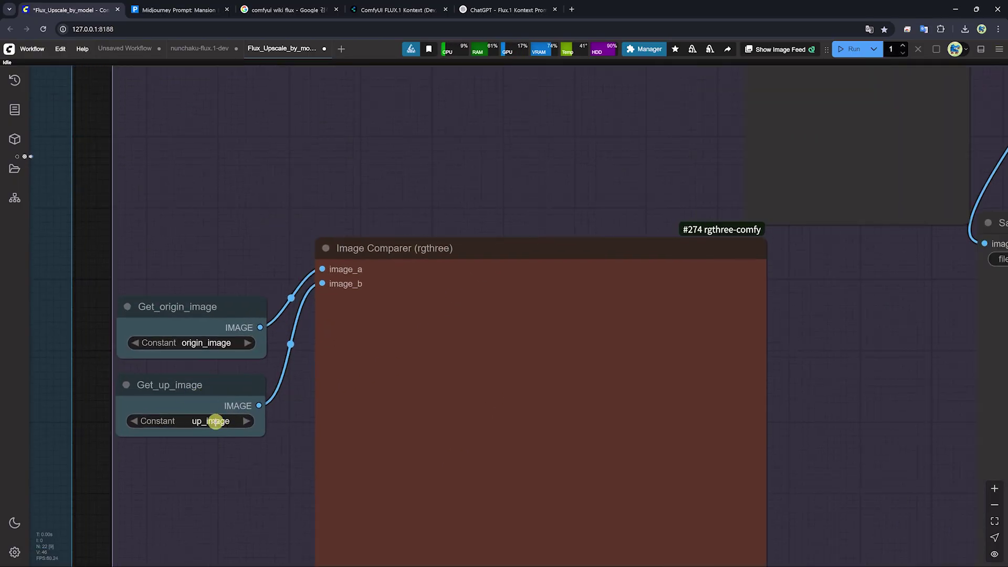
{"action": "scroll", "coordinate": [250, 453], "scroll_direction": "down", "scroll_amount": 10}
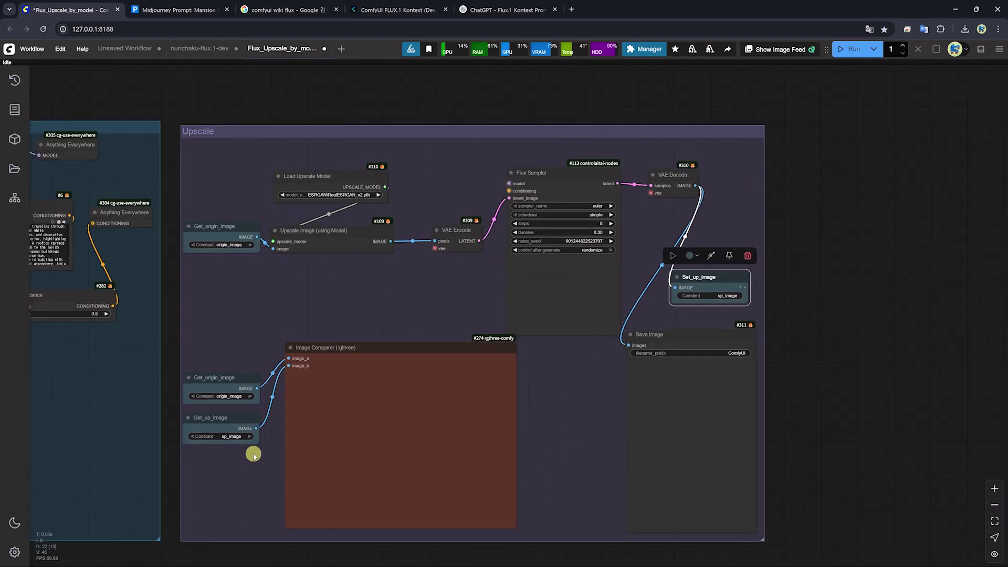
Inspect how the model and conditioning reach the Flux Sampler, and review its steps and denoise settings.
{"action": "scroll", "coordinate": [504, 409], "scroll_direction": "up", "scroll_amount": 4}
{"action": "left_click_drag", "start_coordinate": [136, 81], "coordinate": [615, 131]}
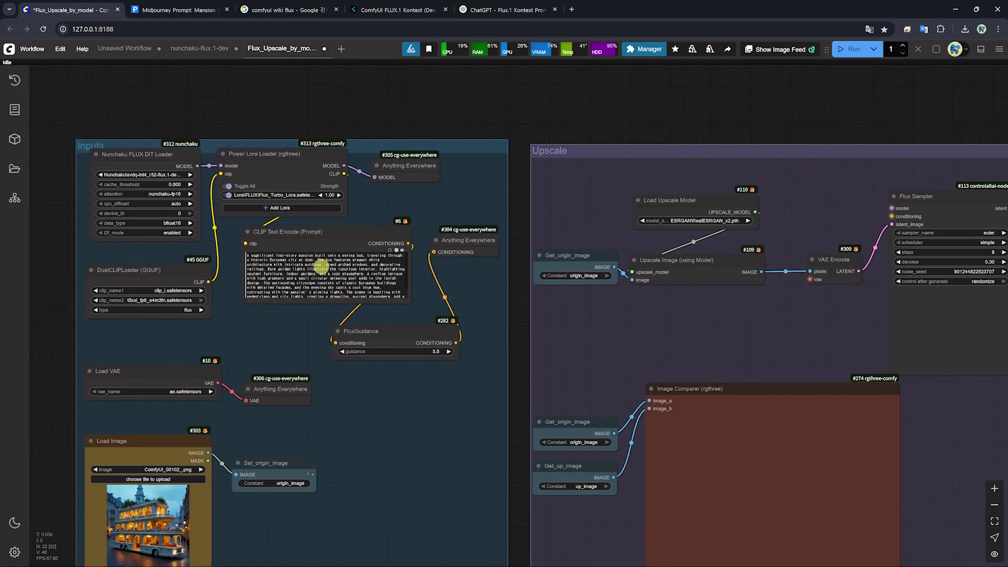
{"action": "left_click_drag", "start_coordinate": [322, 232], "coordinate": [341, 246]}
{"action": "scroll", "coordinate": [695, 117], "scroll_direction": "down", "scroll_amount": 3}
{"action": "left_click_drag", "start_coordinate": [695, 117], "coordinate": [356, 171]}
{"action": "scroll", "coordinate": [341, 195], "scroll_direction": "up", "scroll_amount": 6}
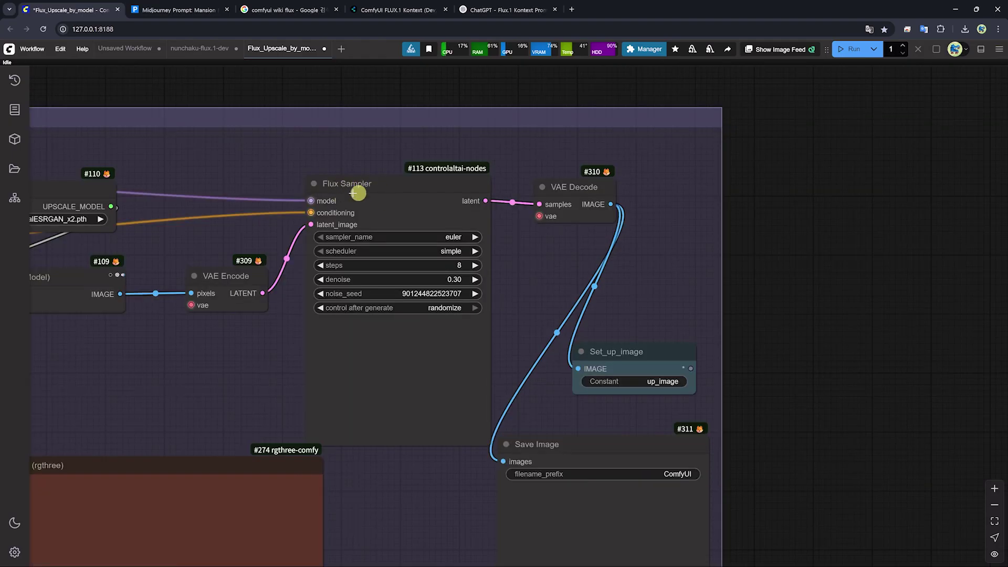
{"action": "left_click_drag", "start_coordinate": [376, 190], "coordinate": [374, 187]}
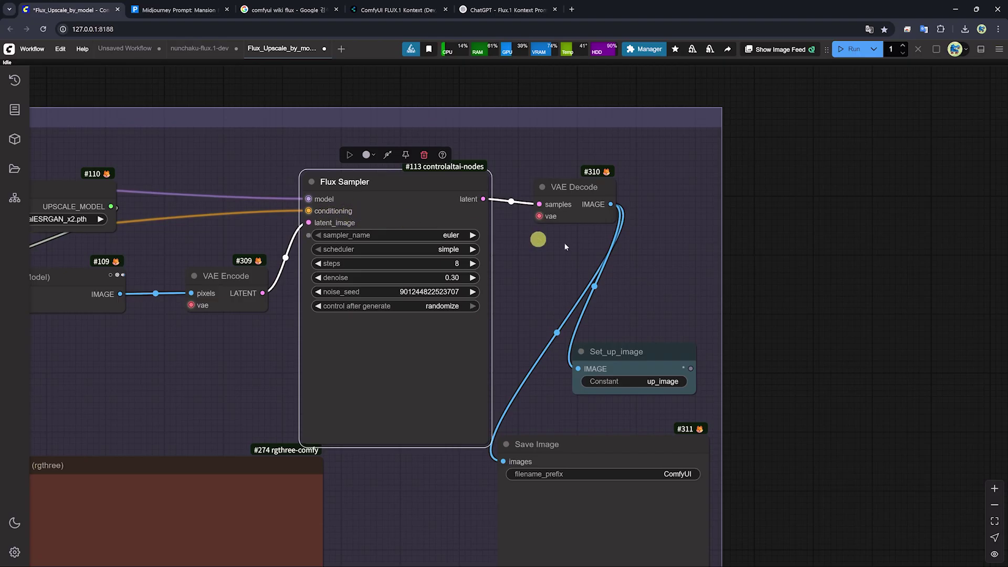
{"action": "scroll", "coordinate": [565, 242], "scroll_direction": "left", "scroll_amount": 5}
{"action": "scroll", "coordinate": [565, 243], "scroll_direction": "down", "scroll_amount": 2}
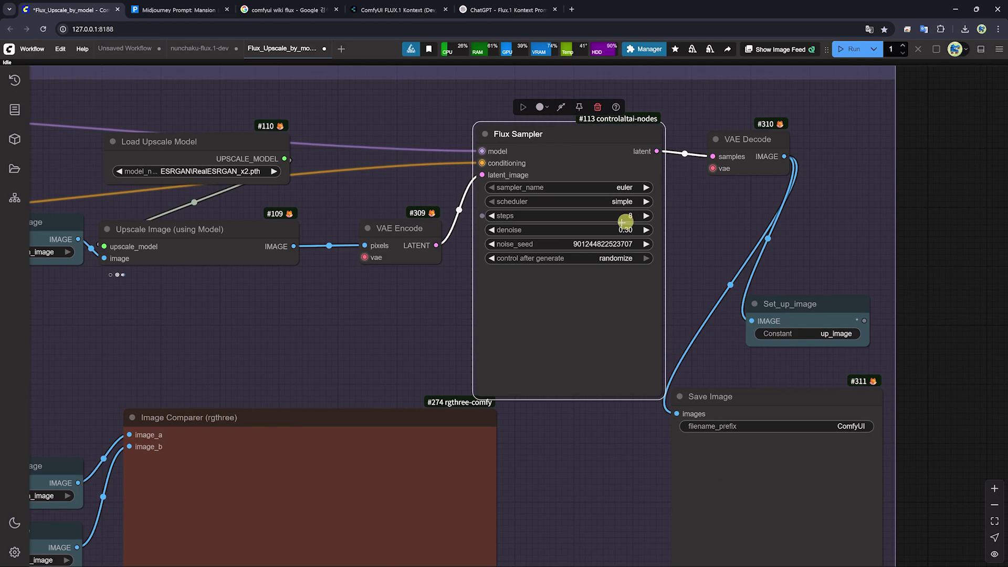
Trace the Anything Everywhere links for conditioning and VAE from the Inputs group to the nodes in the Upscale group.
{"action": "scroll", "coordinate": [902, 292], "scroll_direction": "down", "scroll_amount": 5}
{"action": "scroll", "coordinate": [351, 268], "scroll_direction": "up", "scroll_amount": 5}
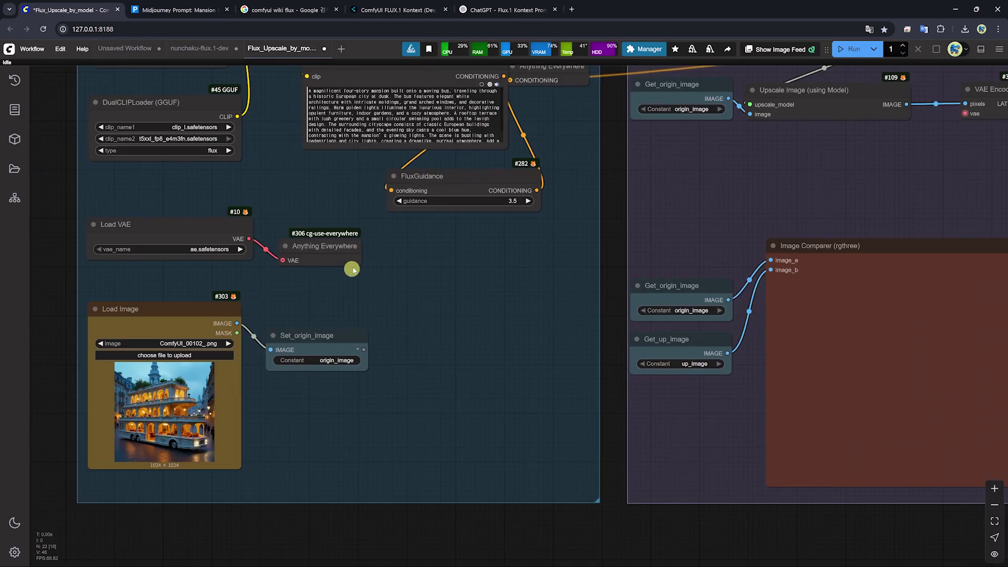
{"action": "scroll", "coordinate": [468, 436], "scroll_direction": "down", "scroll_amount": 3}
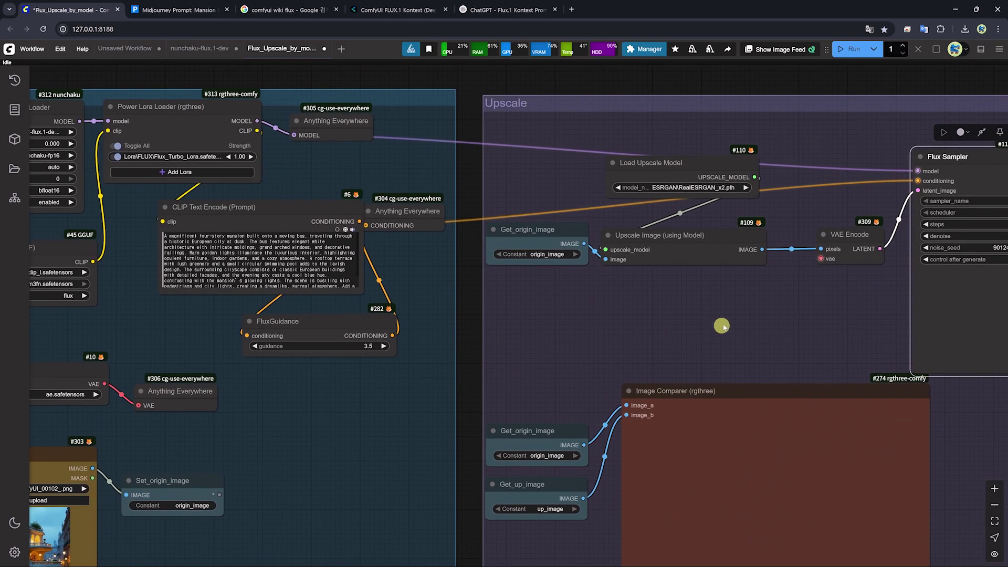
{"action": "scroll", "coordinate": [612, 333], "scroll_direction": "up", "scroll_amount": 5}
{"action": "scroll", "coordinate": [96, 499], "scroll_direction": "left", "scroll_amount": 3}
{"action": "scroll", "coordinate": [97, 500], "scroll_direction": "down", "scroll_amount": 2}
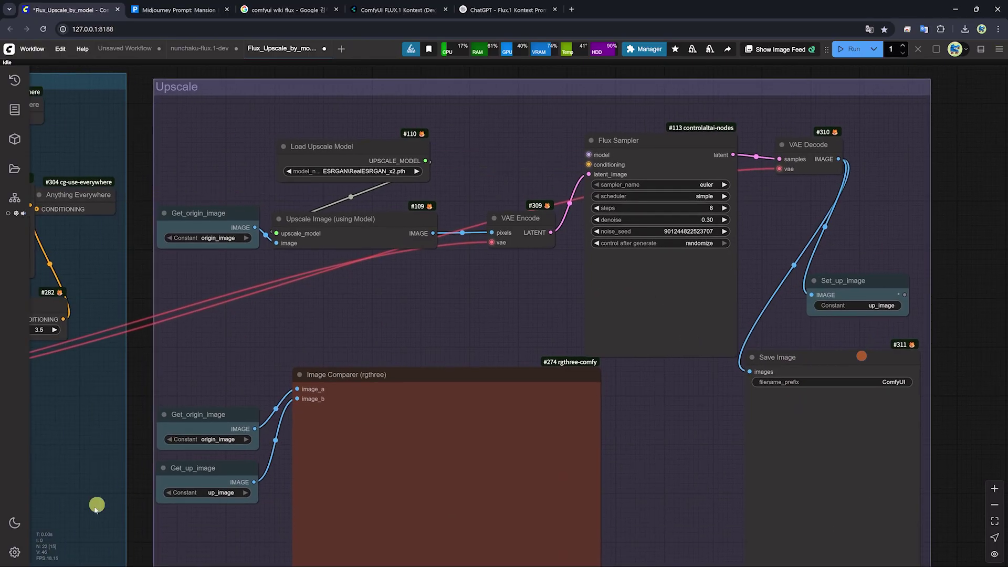
{"action": "scroll", "coordinate": [367, 355], "scroll_direction": "left", "scroll_amount": 6}
{"action": "scroll", "coordinate": [367, 355], "scroll_direction": "down", "scroll_amount": 1}
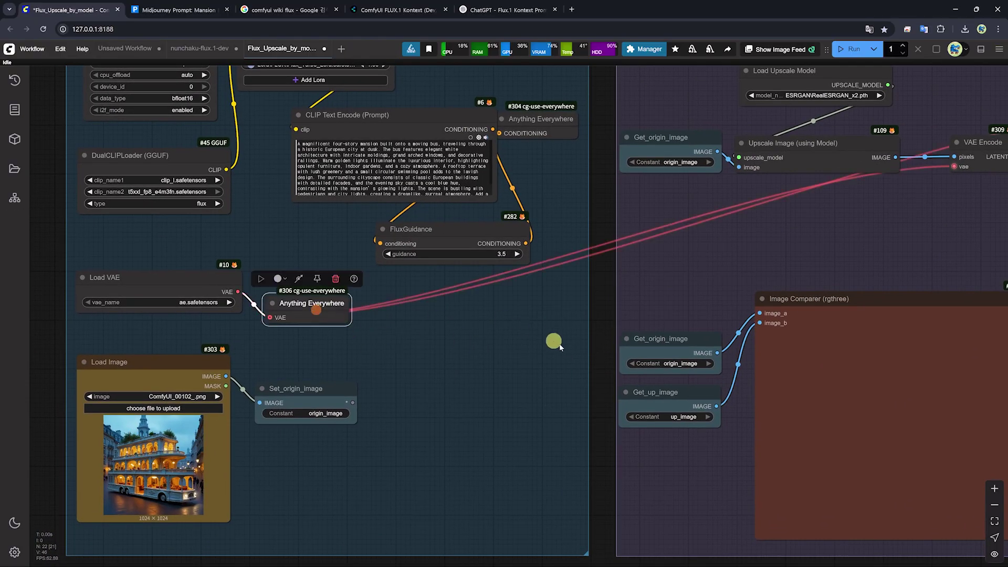
Use ComfyUI_00126_.png as the source image in the Load Image node.
{"action": "scroll", "coordinate": [283, 464], "scroll_direction": "up", "scroll_amount": 5}
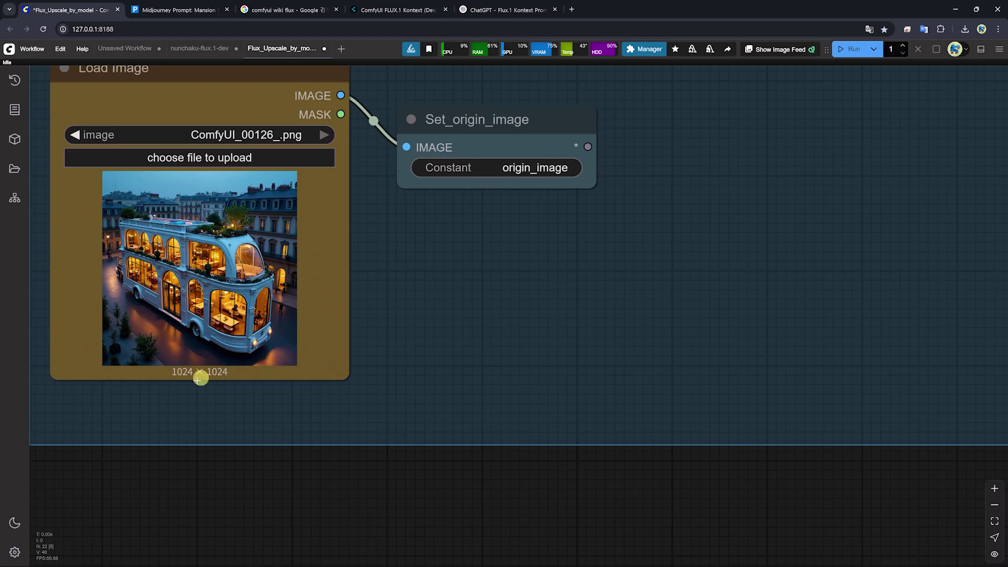
{"action": "left_click_drag", "start_coordinate": [565, 449], "coordinate": [299, 515]}
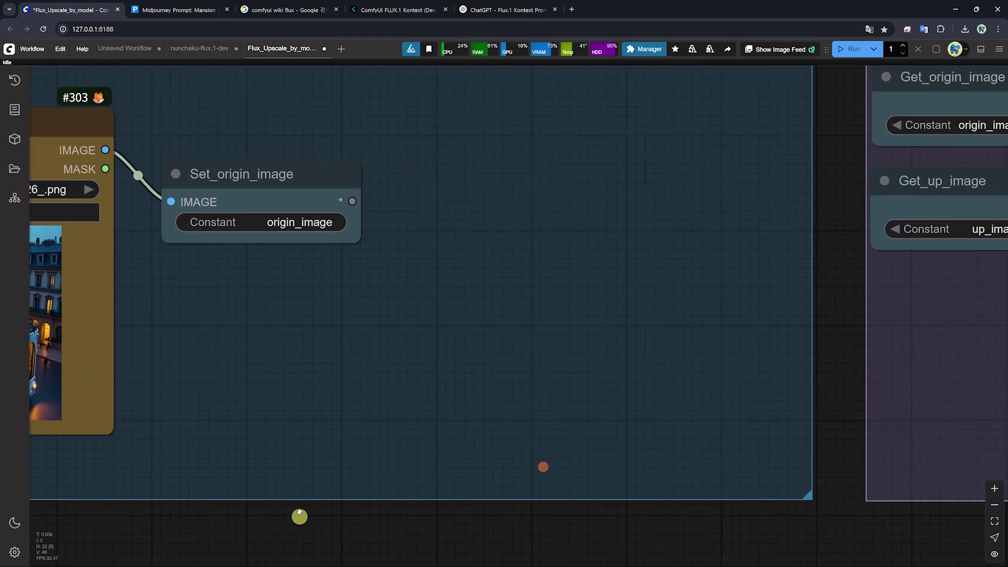
{"action": "scroll", "coordinate": [299, 515], "scroll_direction": "down", "scroll_amount": 6}
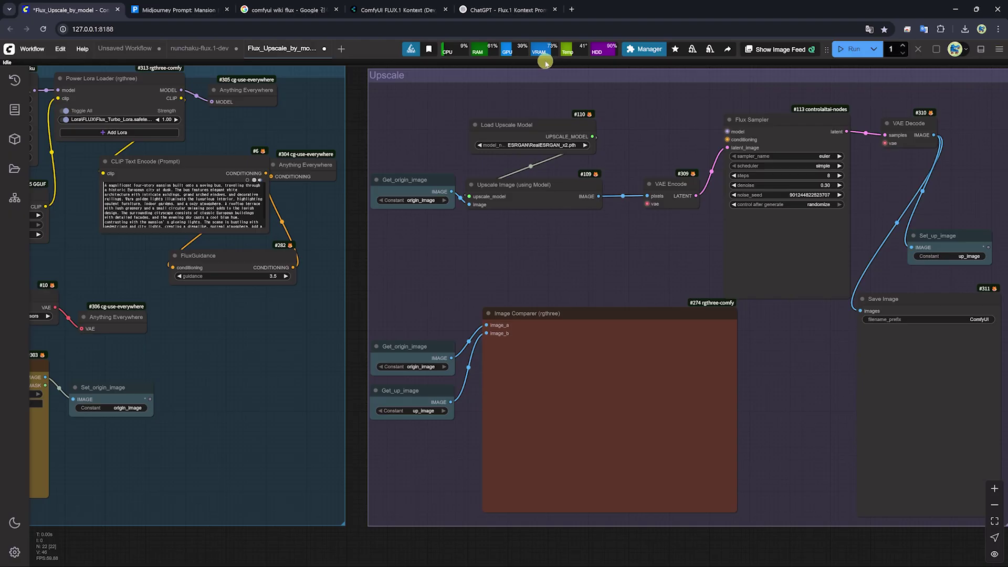
Clear the loaded models and execution cache, run the upscale workflow, and follow its progress in the Upscale group.
{"action": "left_click", "coordinate": [693, 50]}
{"action": "left_click", "coordinate": [710, 49]}
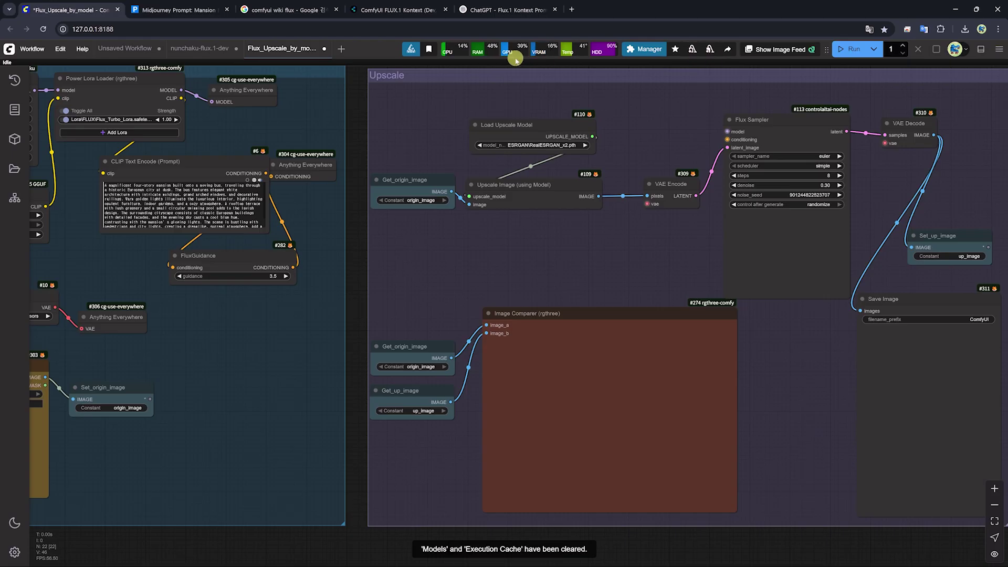
{"action": "left_click_drag", "start_coordinate": [360, 286], "coordinate": [461, 225]}
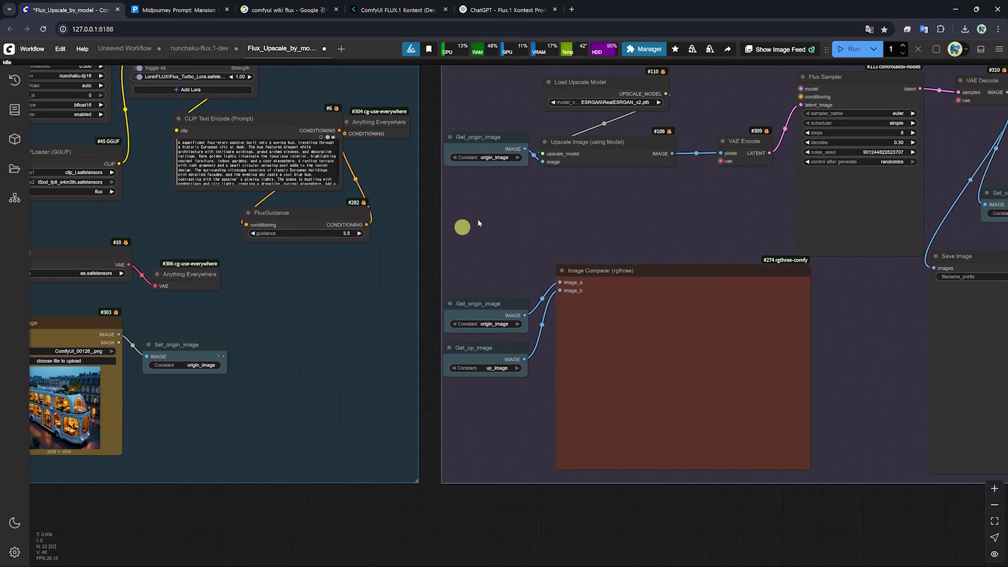
{"action": "left_click", "coordinate": [840, 48]}
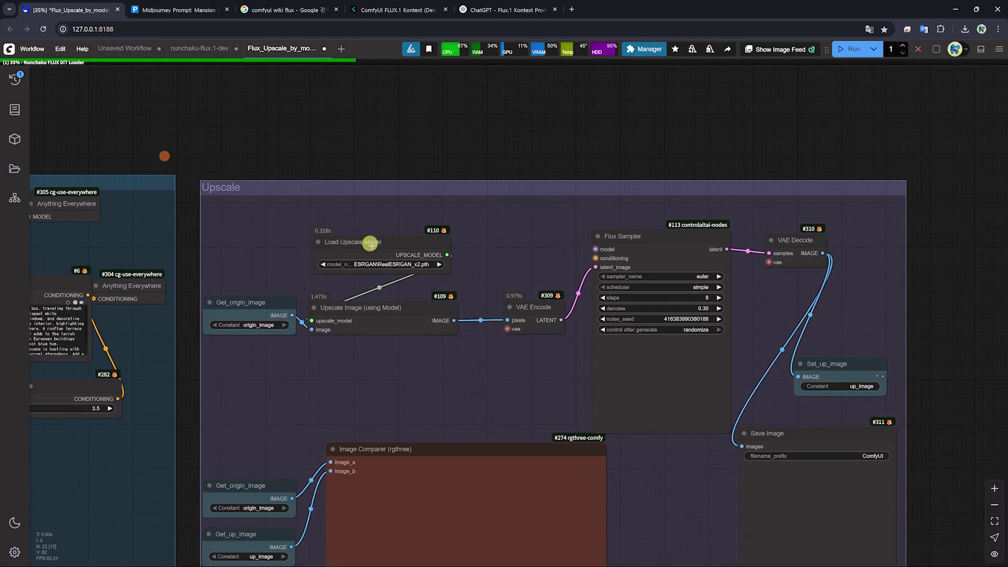
{"action": "left_click_drag", "start_coordinate": [449, 157], "coordinate": [487, 108]}
{"action": "scroll", "coordinate": [478, 205], "scroll_direction": "up", "scroll_amount": 4}
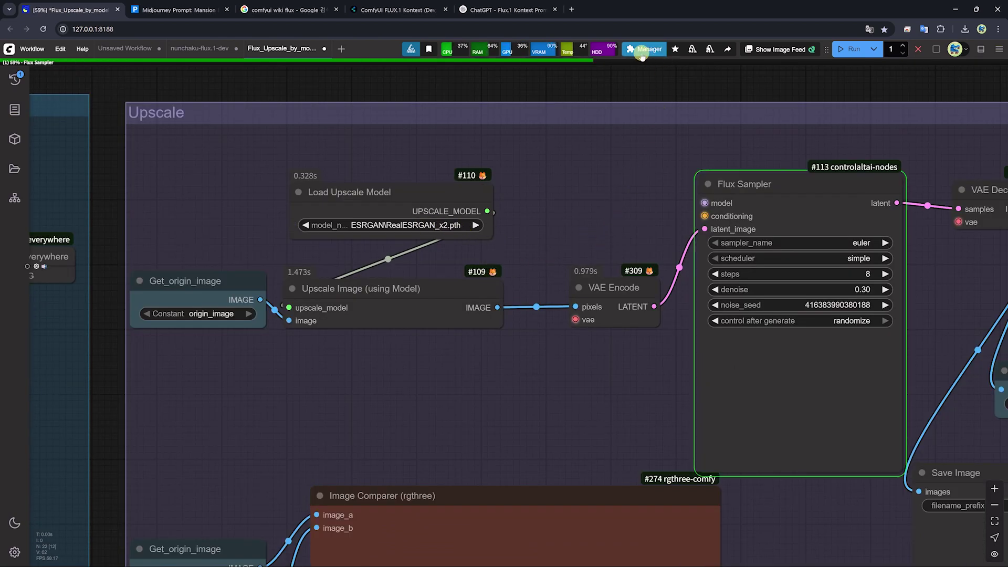
Search the Model Manager's external models for "upscale".
{"action": "left_click", "coordinate": [642, 52]}
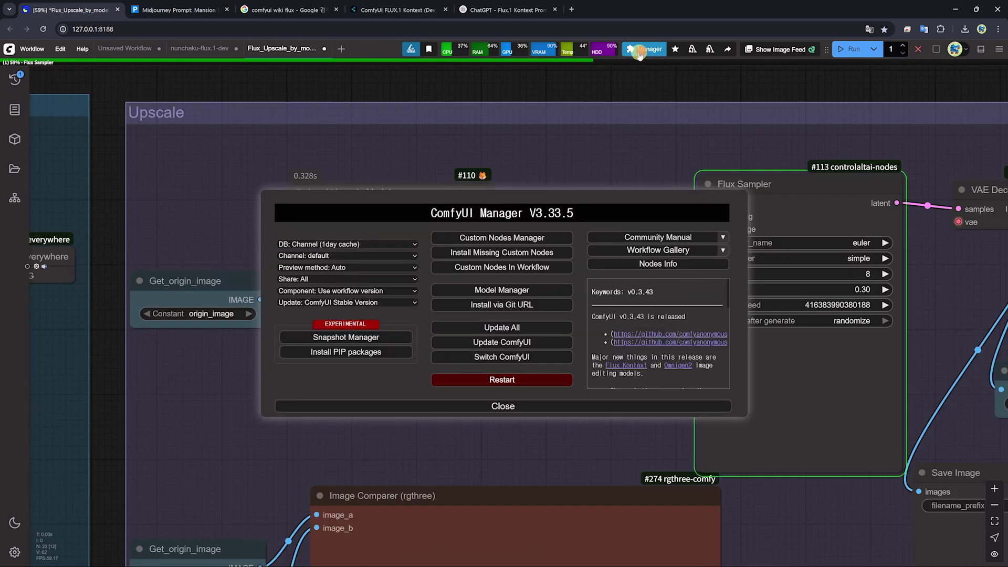
{"action": "left_click", "coordinate": [511, 291]}
{"action": "left_click", "coordinate": [404, 114]}
{"action": "type", "text": "upscale"}
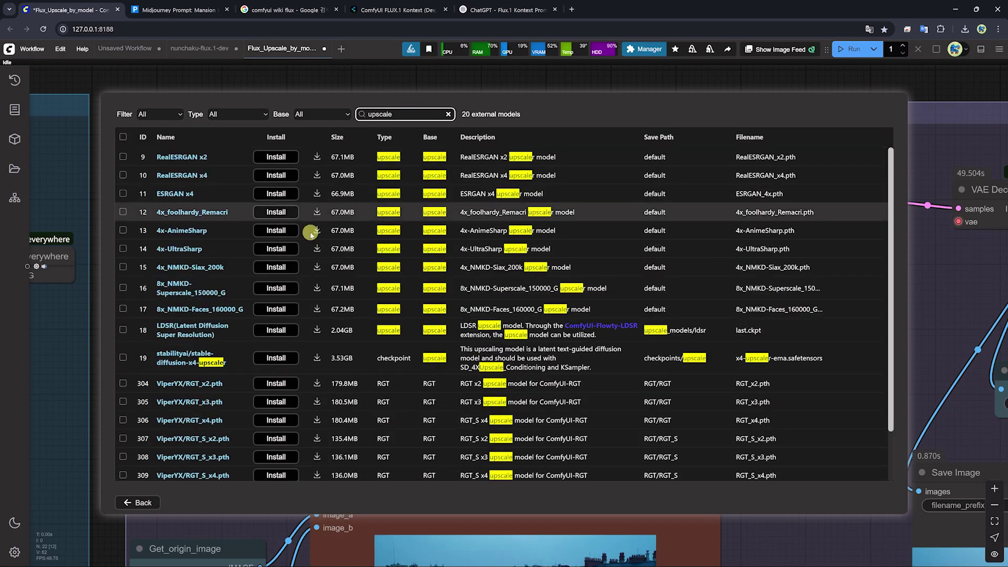
Review the upscale models in the Model Manager's search results, close it, and locate the Refresh Node Definitions command.
{"action": "scroll", "coordinate": [252, 294], "scroll_direction": "down", "scroll_amount": 3}
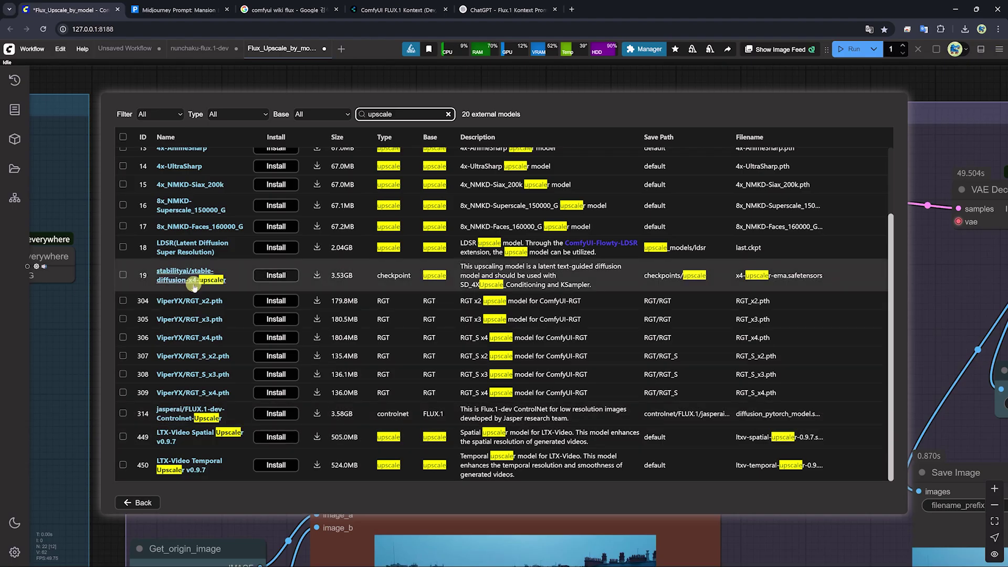
{"action": "scroll", "coordinate": [223, 373], "scroll_direction": "up", "scroll_amount": 2}
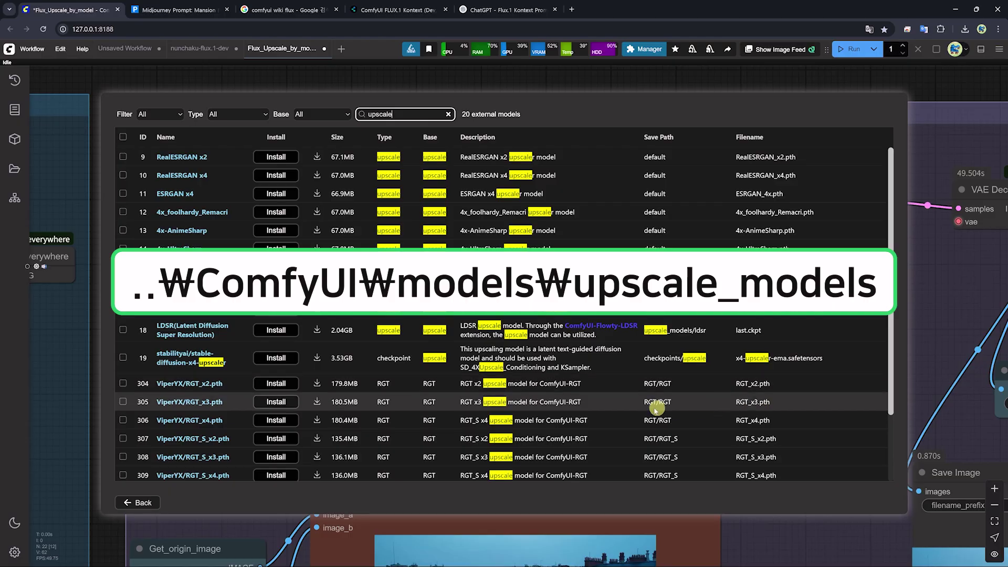
{"action": "left_click", "coordinate": [143, 503]}
{"action": "left_click", "coordinate": [61, 48]}
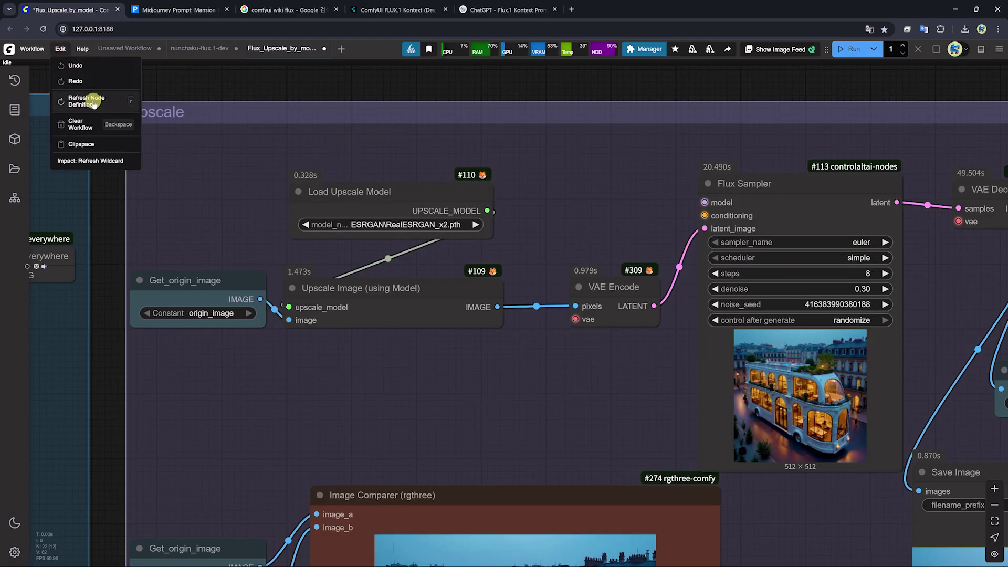
{"action": "left_click", "coordinate": [516, 90]}
Compare the original and upscaled bus images closely in the Image Comparer node of the Upscale group.
{"action": "scroll", "coordinate": [726, 387], "scroll_direction": "down", "scroll_amount": 4}
{"action": "left_click_drag", "start_coordinate": [801, 483], "coordinate": [656, 257]}
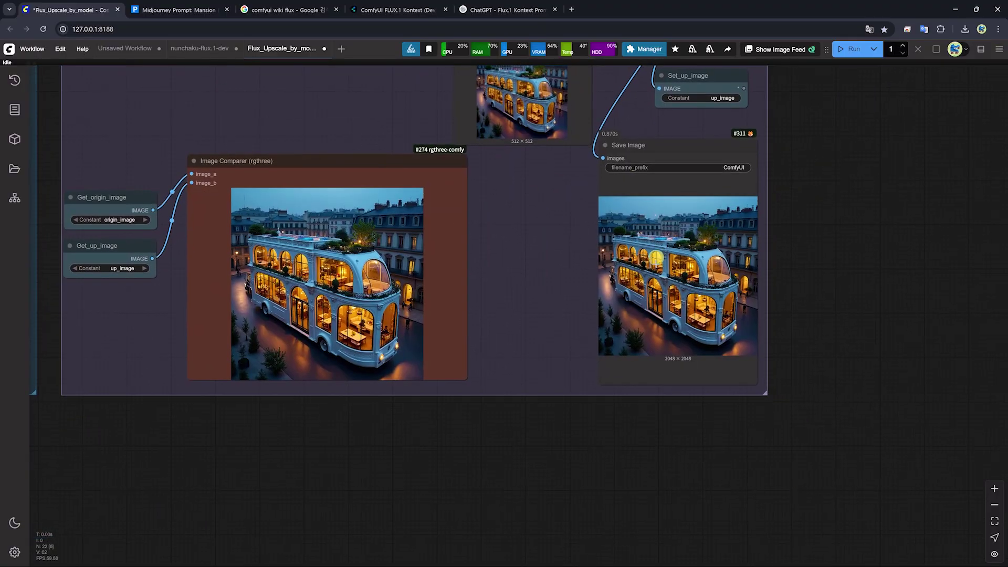
{"action": "scroll", "coordinate": [656, 257], "scroll_direction": "up", "scroll_amount": 12}
{"action": "left_click_drag", "start_coordinate": [336, 284], "coordinate": [1006, 301]}
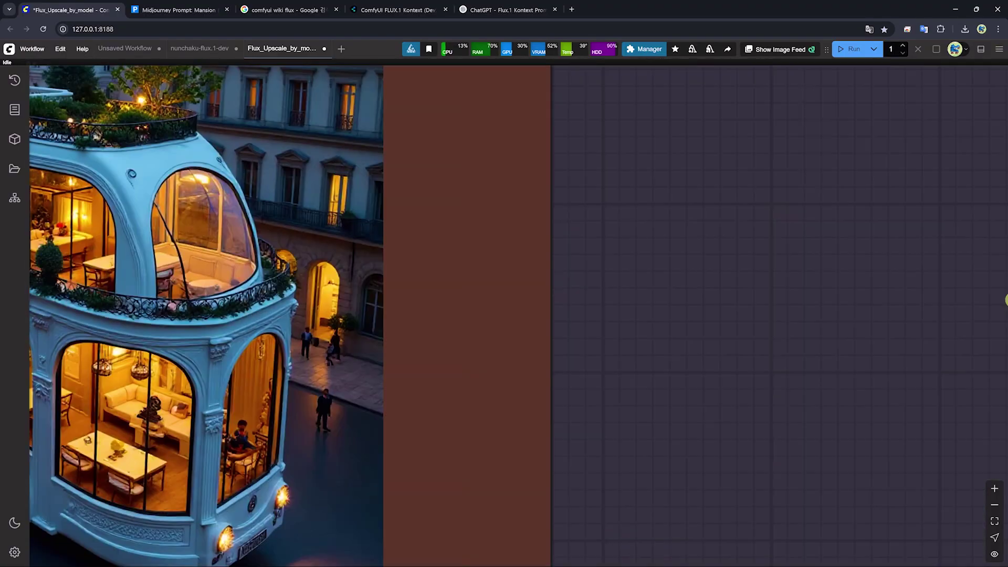
{"action": "scroll", "coordinate": [583, 375], "scroll_direction": "up", "scroll_amount": 4}
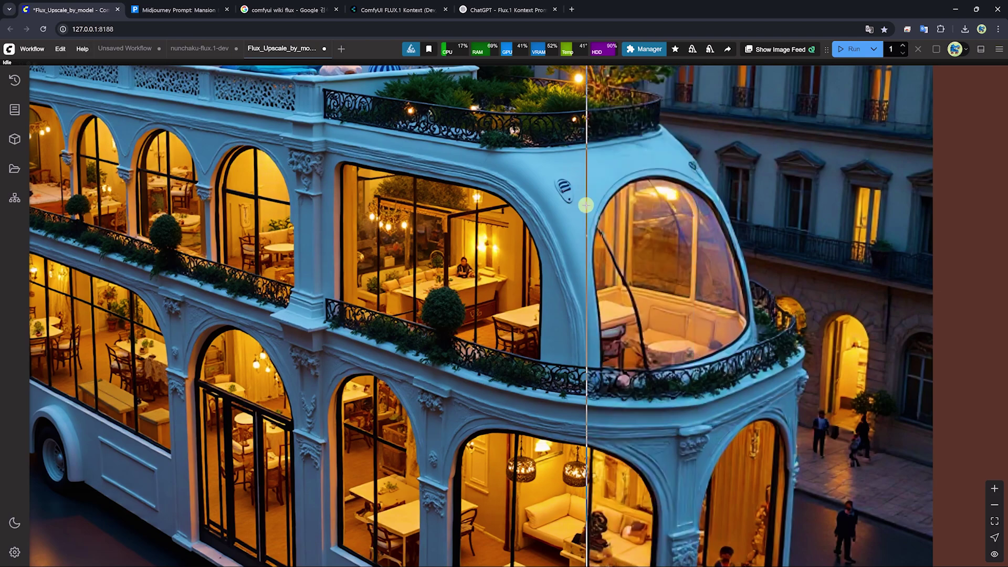
{"action": "scroll", "coordinate": [733, 216], "scroll_direction": "down", "scroll_amount": 3}
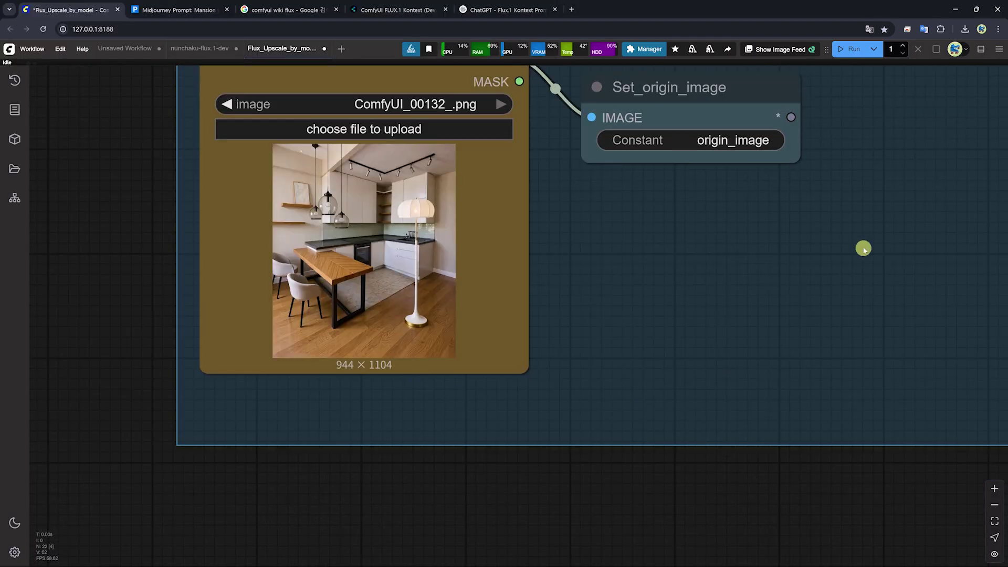
Run the upscale workflow on ComfyUI_00132_.png and compare the kitchen's original and upscaled details in the Image Comparer node.
{"action": "left_click", "coordinate": [842, 49]}
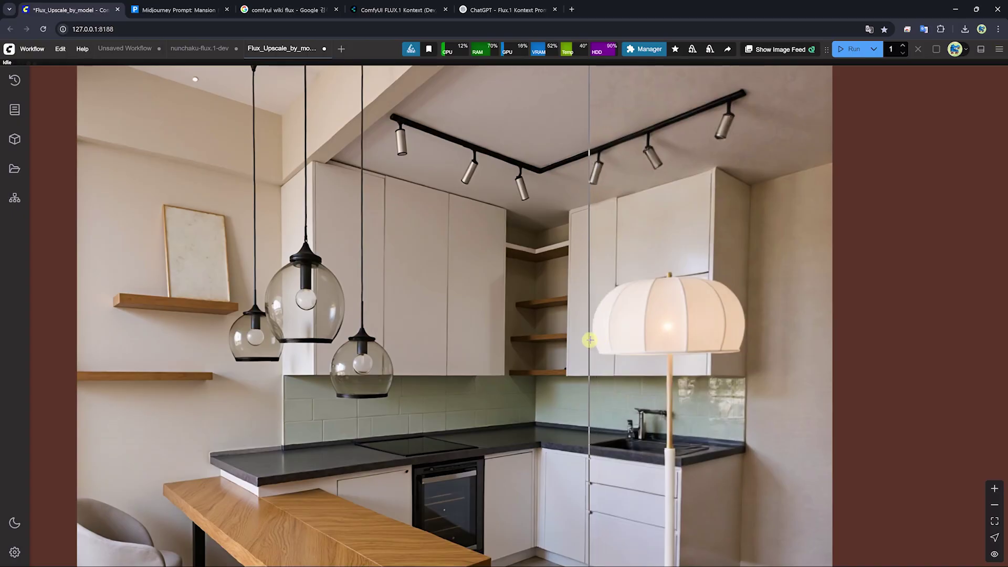
{"action": "scroll", "coordinate": [475, 344], "scroll_direction": "up", "scroll_amount": 3}
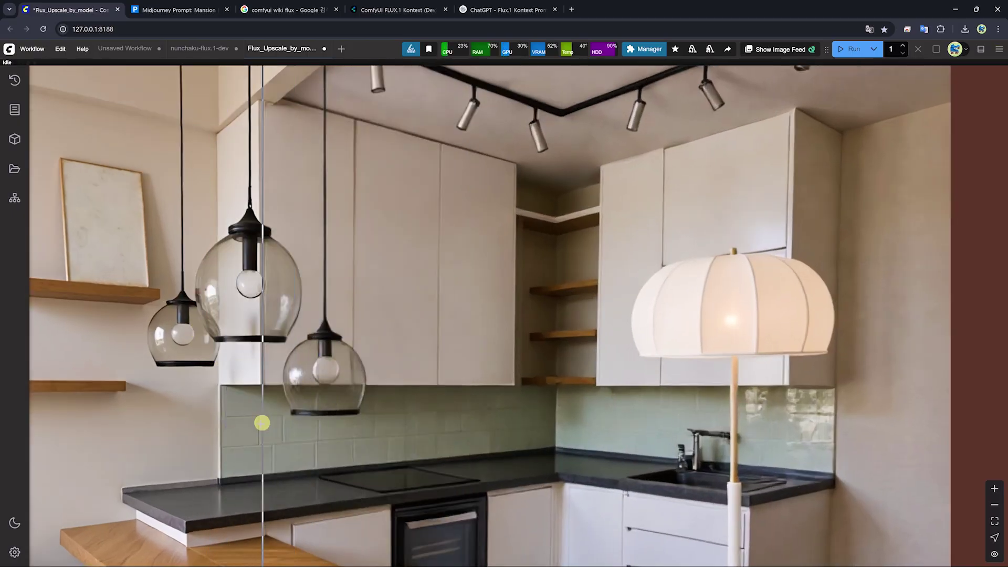
{"action": "scroll", "coordinate": [840, 444], "scroll_direction": "down", "scroll_amount": 18}
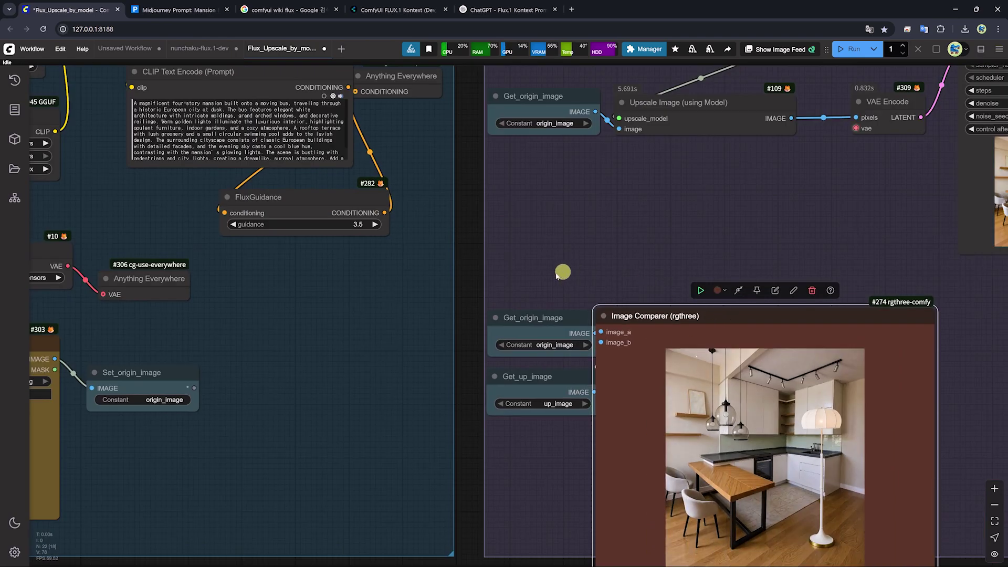
Bypass the Power Lora Loader node in the Inputs group that feeds the Flux Sampler.
{"action": "key", "text": "1"}
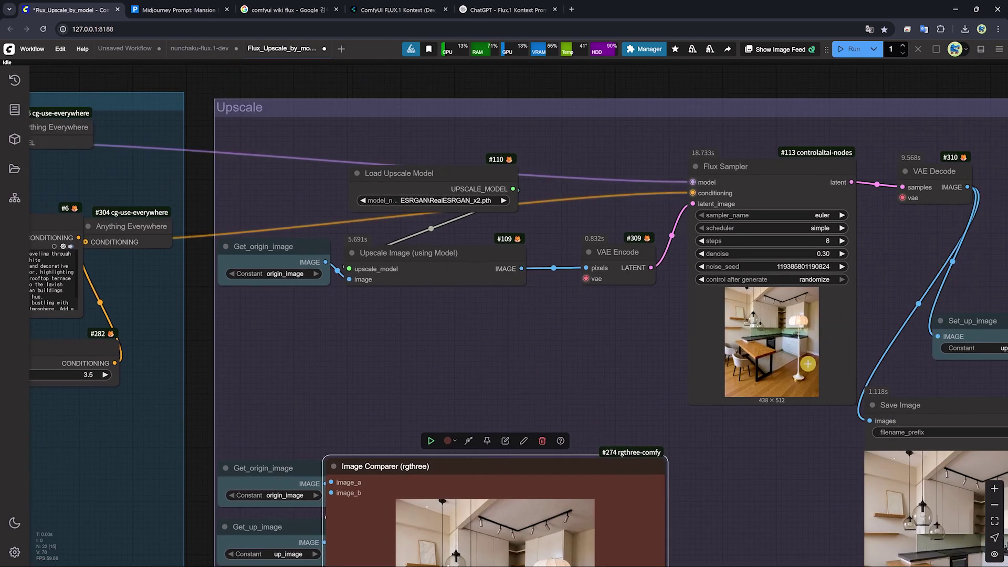
{"action": "scroll", "coordinate": [826, 288], "scroll_direction": "up", "scroll_amount": 4}
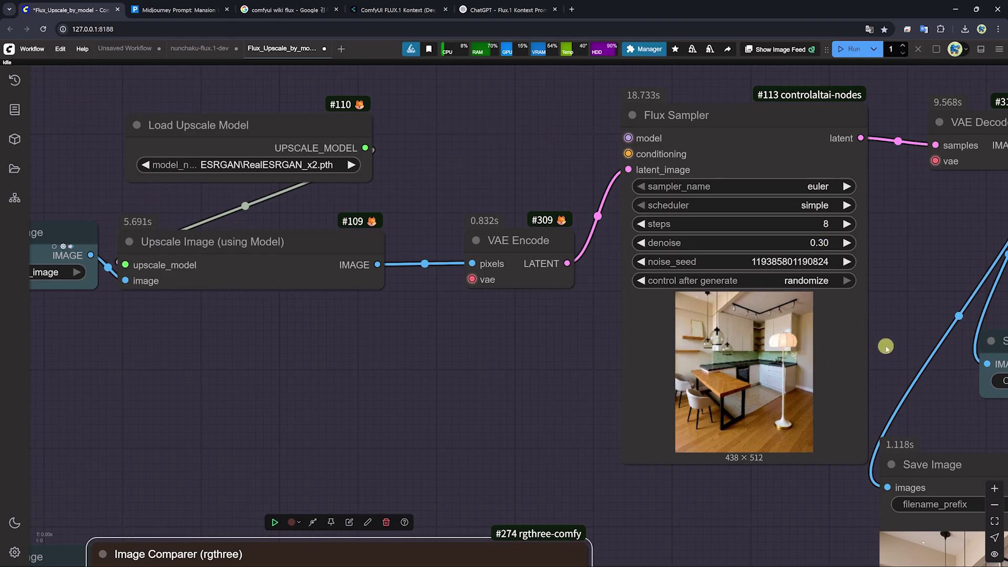
{"action": "scroll", "coordinate": [882, 345], "scroll_direction": "down", "scroll_amount": 5}
{"action": "scroll", "coordinate": [461, 337], "scroll_direction": "down", "scroll_amount": 2}
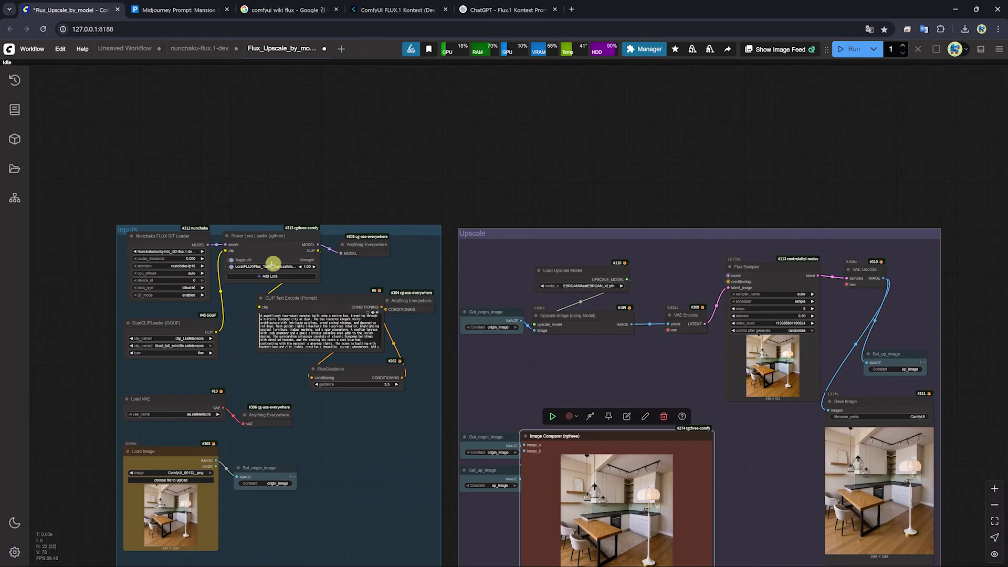
{"action": "scroll", "coordinate": [278, 263], "scroll_direction": "up", "scroll_amount": 2}
{"action": "scroll", "coordinate": [277, 264], "scroll_direction": "up", "scroll_amount": 3}
{"action": "left_click_drag", "start_coordinate": [780, 169], "coordinate": [643, 153]}
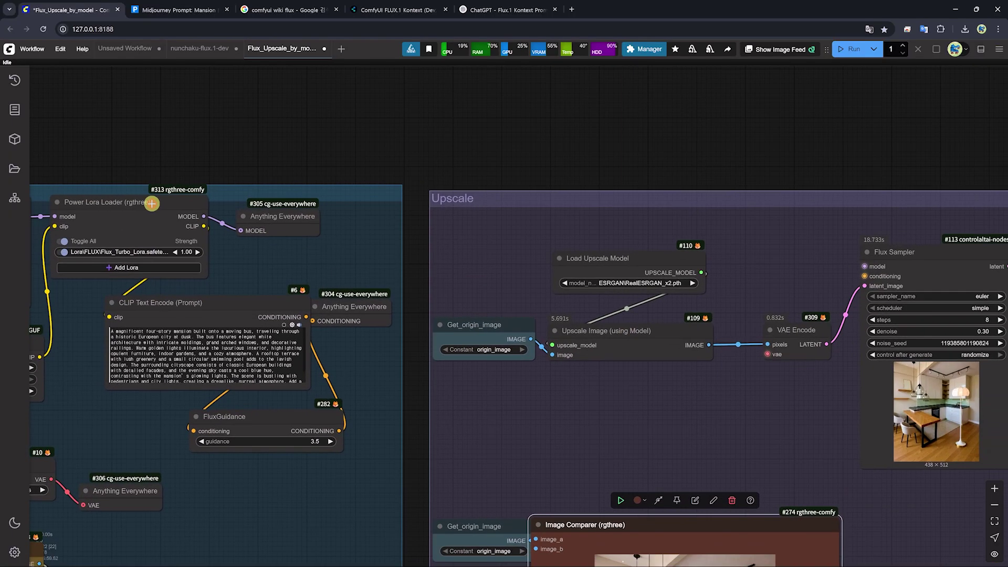
{"action": "left_click", "coordinate": [153, 202]}
{"action": "key", "text": "ctrl+b"}
{"action": "scroll", "coordinate": [575, 149], "scroll_direction": "down", "scroll_amount": 2}
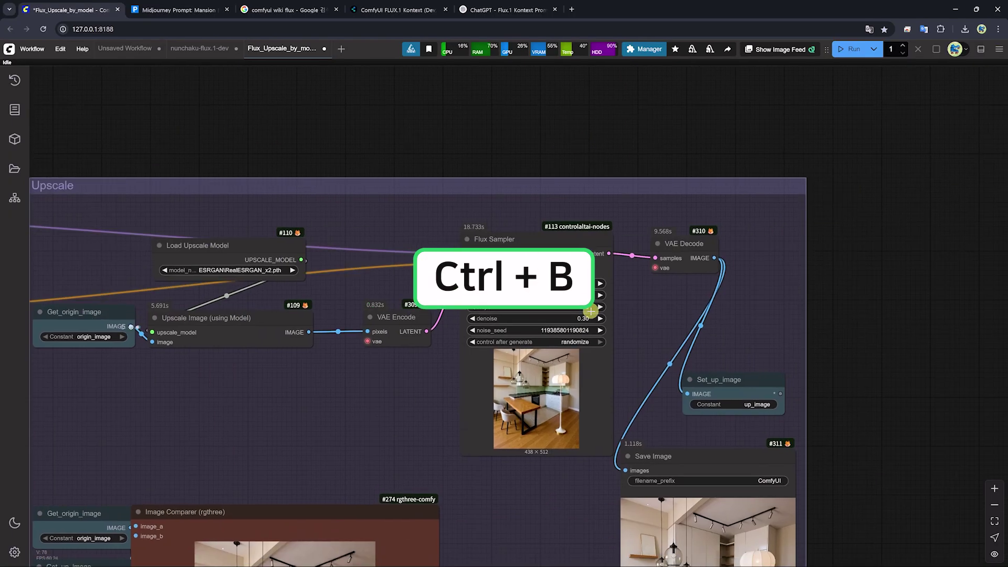
{"action": "scroll", "coordinate": [575, 307], "scroll_direction": "up", "scroll_amount": 4}
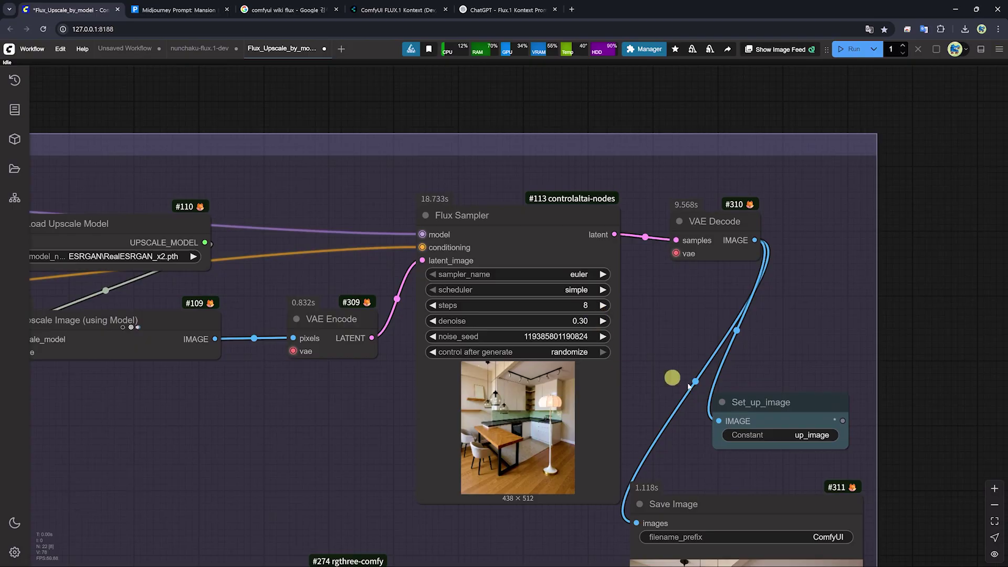